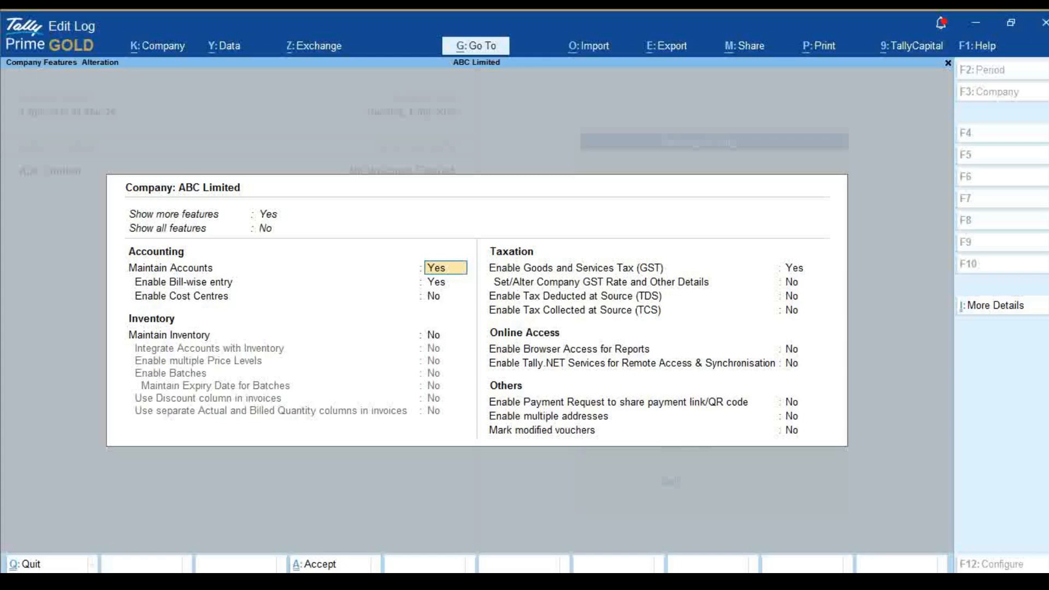
key("Escape")
key("Escape")
key("y")
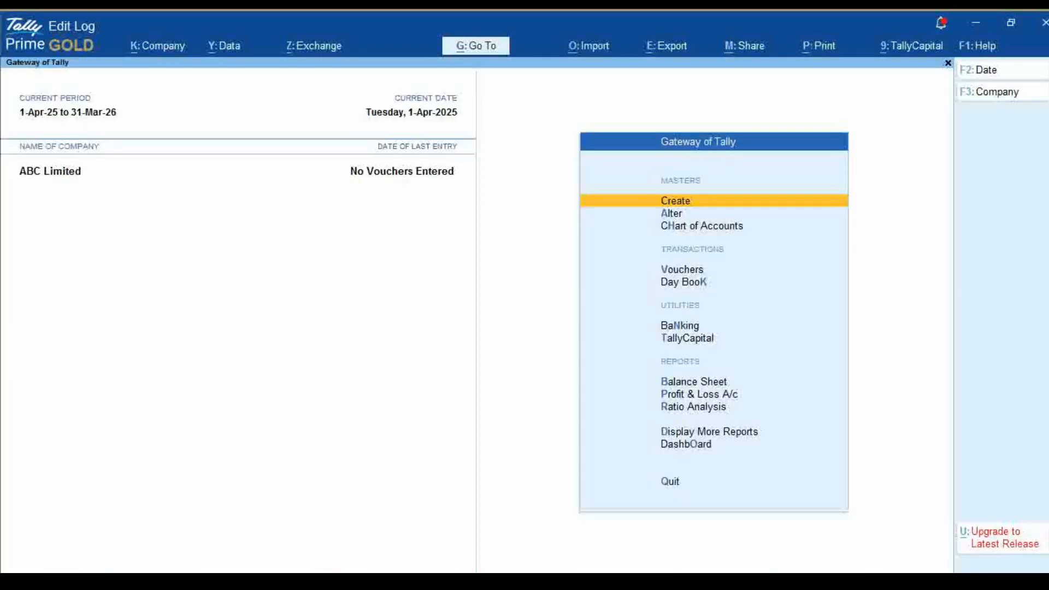
Open the company features and turn on Maintain Inventory and Integrate Accounts with Inventory
key("F11")
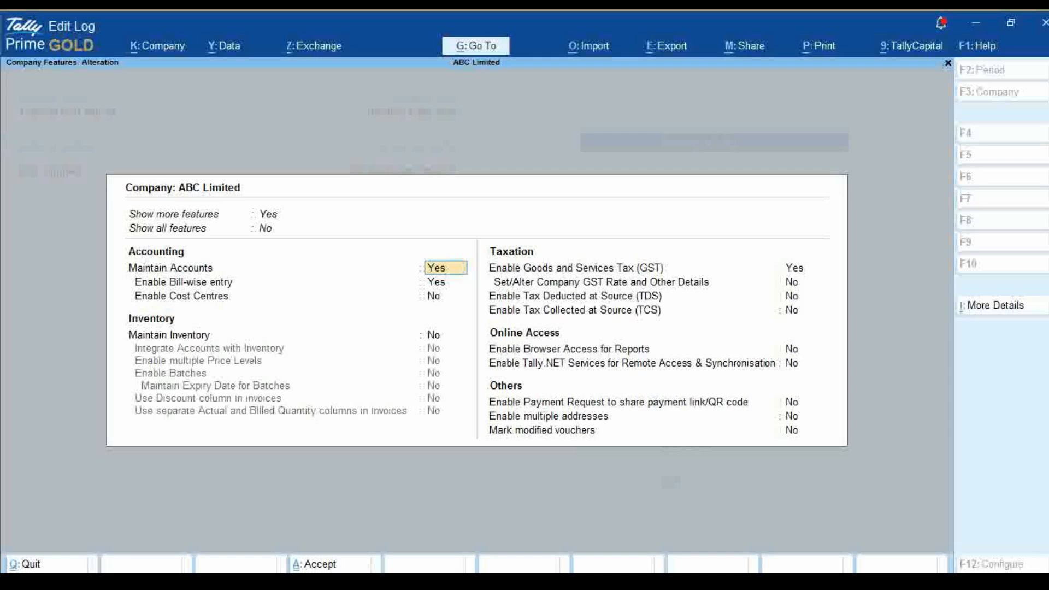
key("Return")
key("Return")
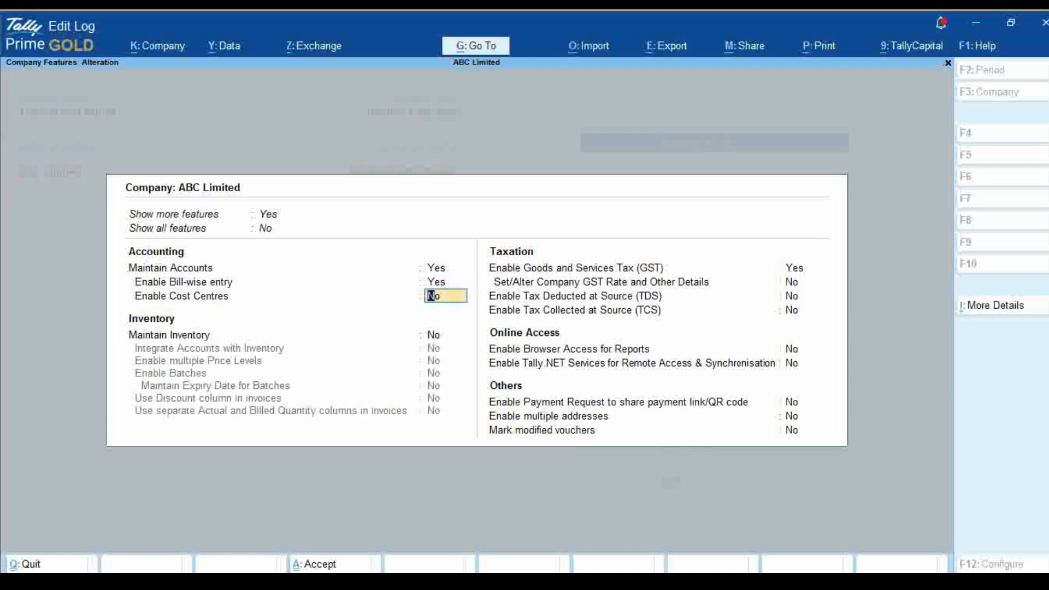
key("Return")
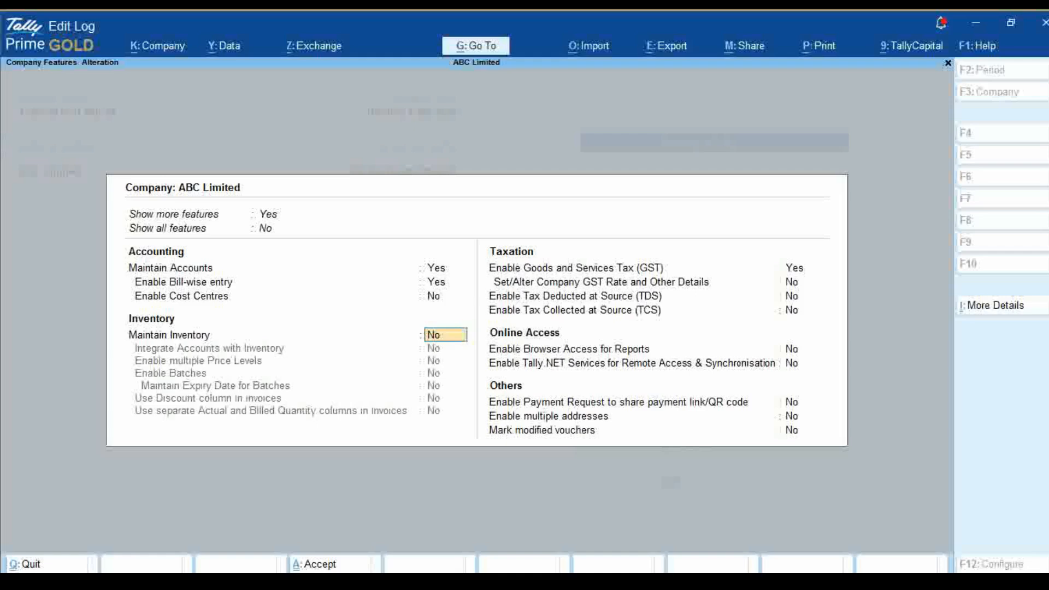
key("y")
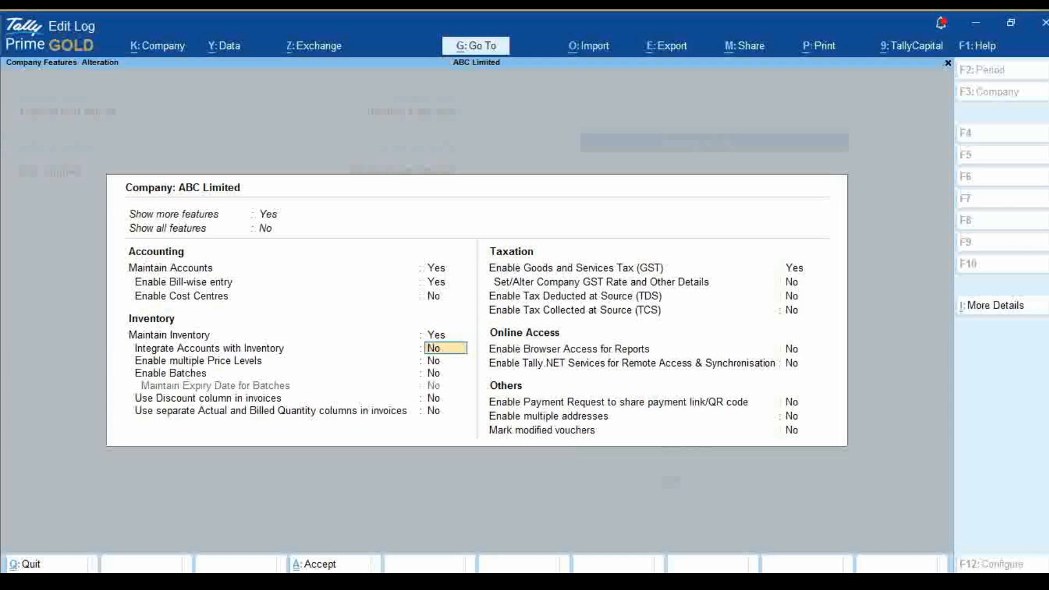
type("y")
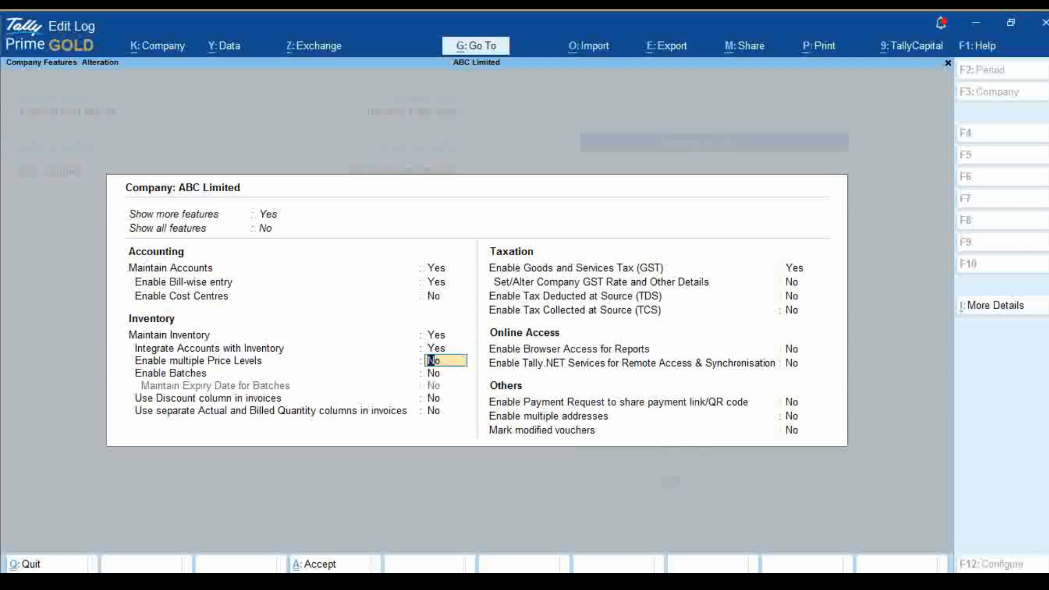
Enable batches for the inventory, leaving multiple price levels, batch expiry dates and the invoice discount column set to No
key("Return")
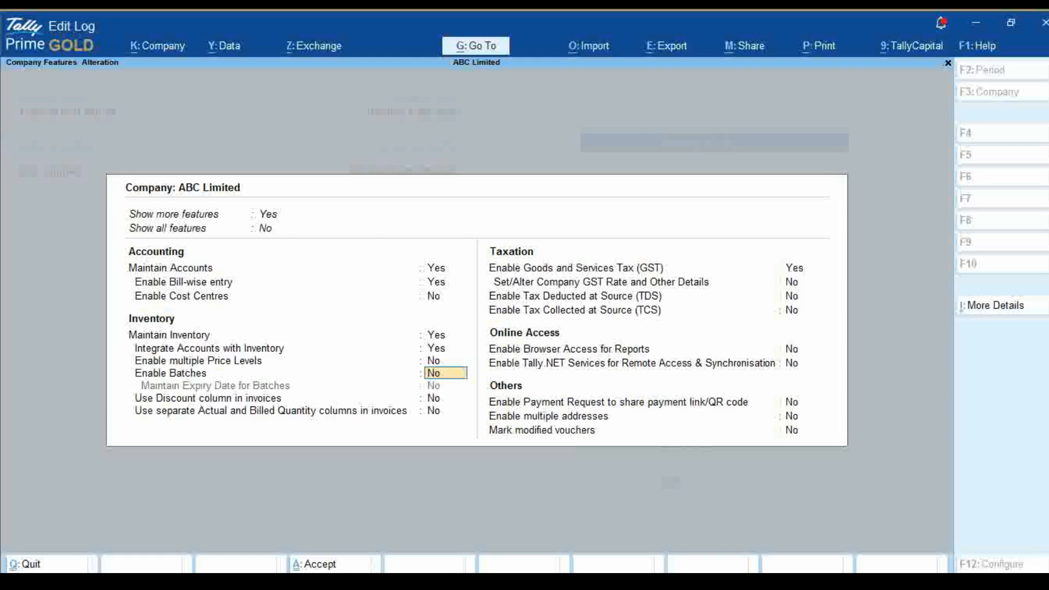
key("y")
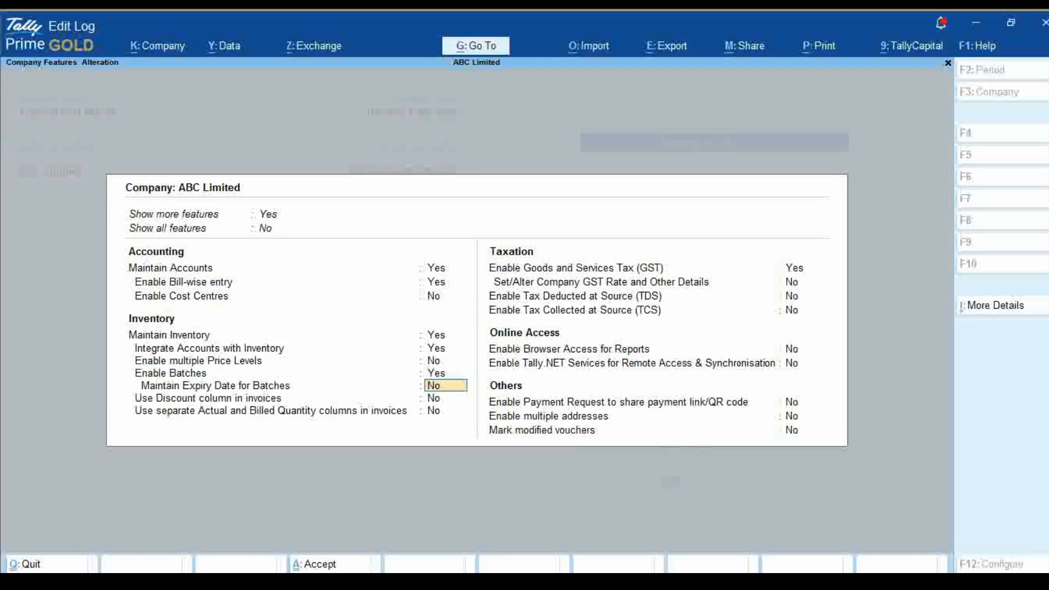
key("Return")
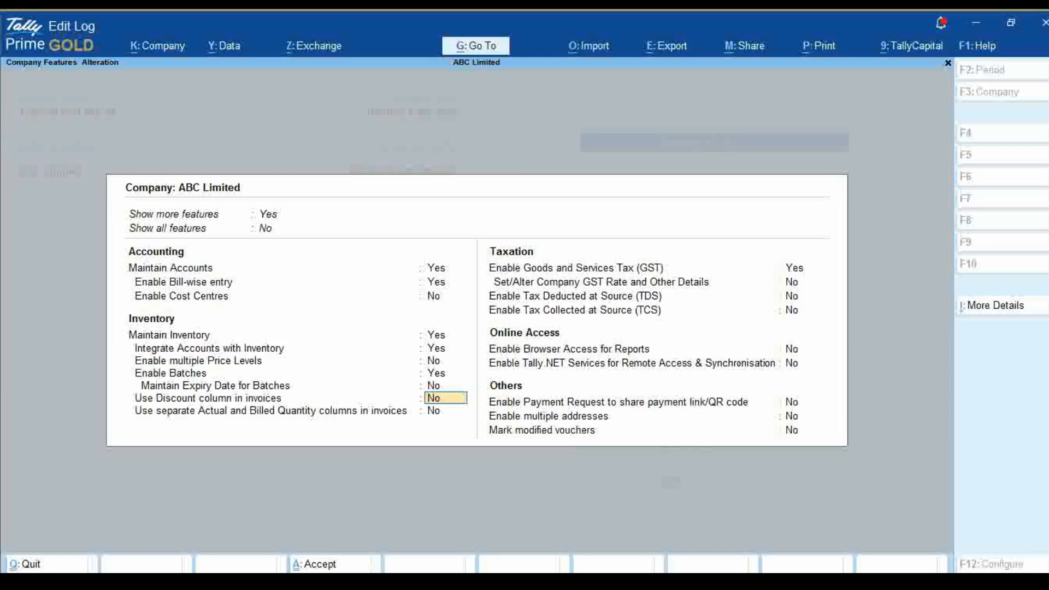
key("Return")
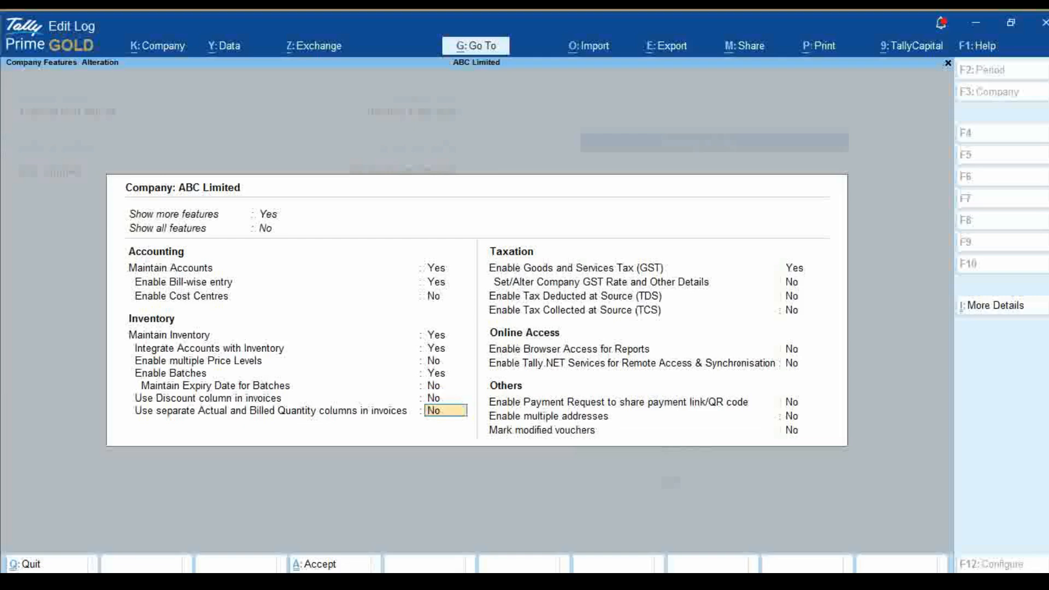
Accept the existing GST registration details as they are and save the company features
key("Return")
key("Return")
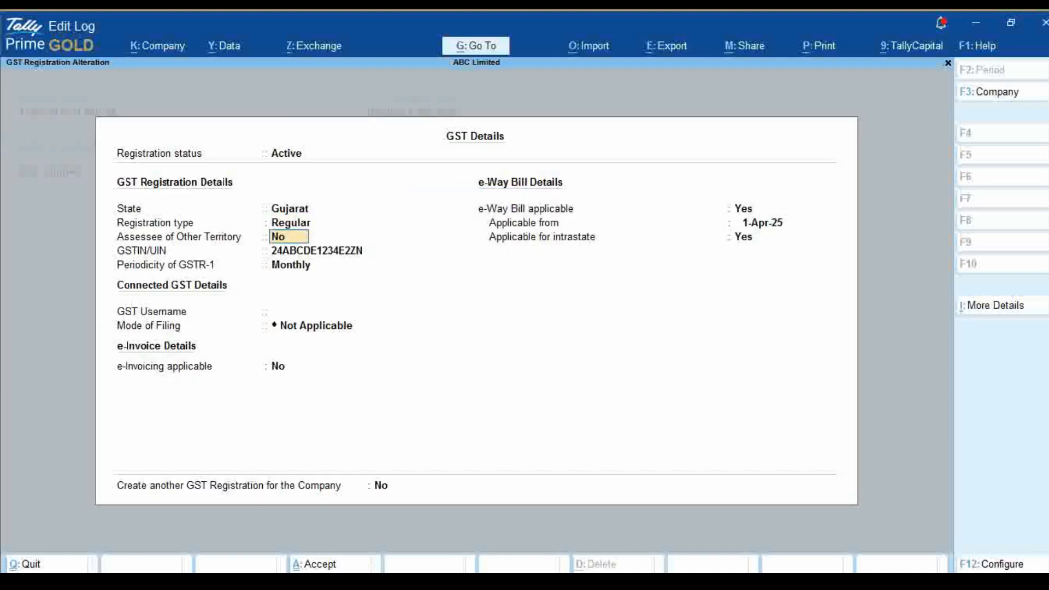
key("ctrl")
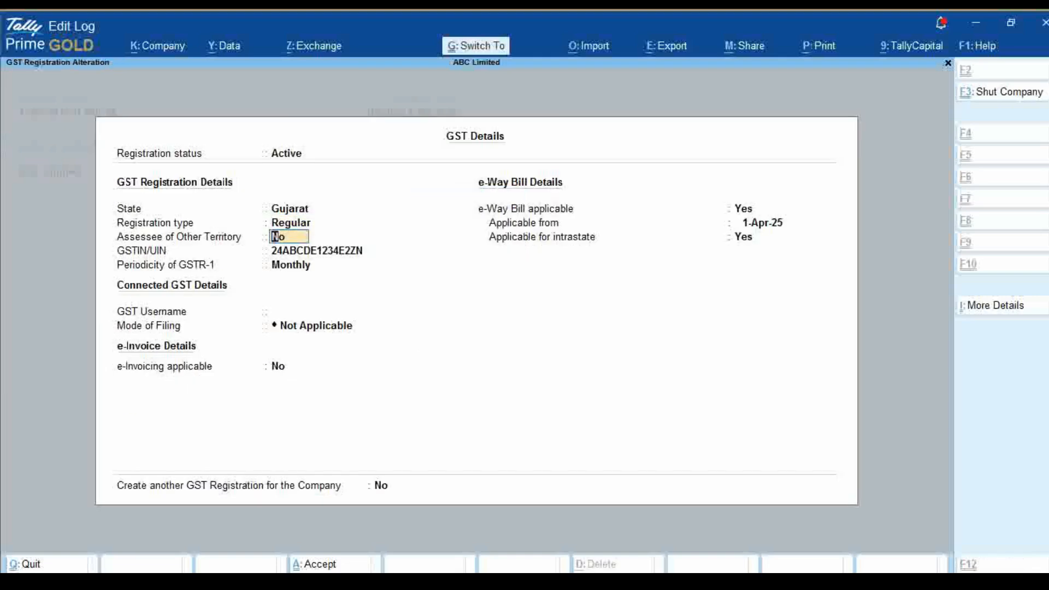
key("ctrl+a")
key("ctrl")
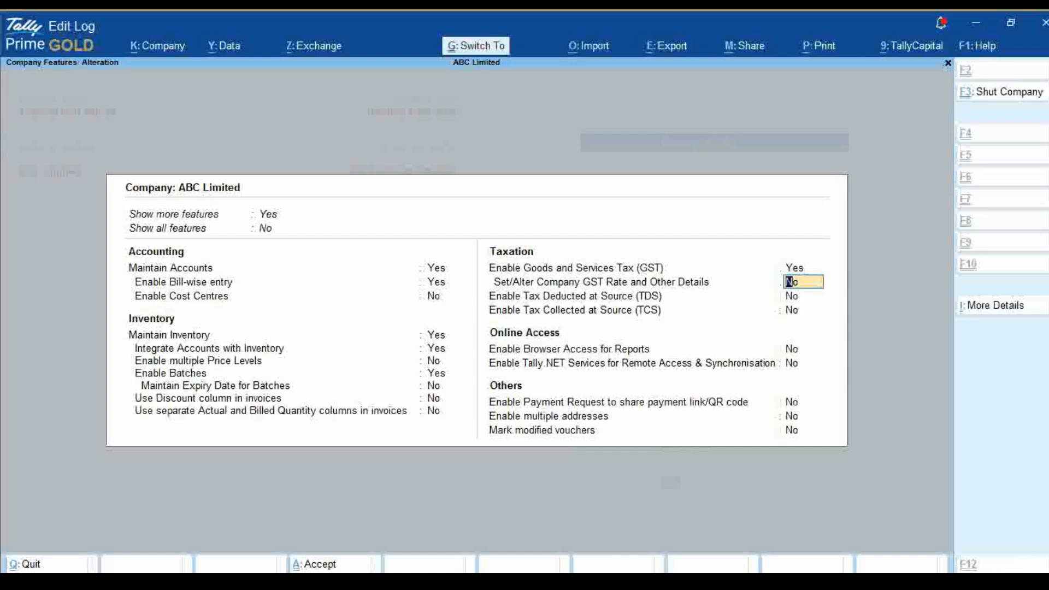
key("ctrl+a")
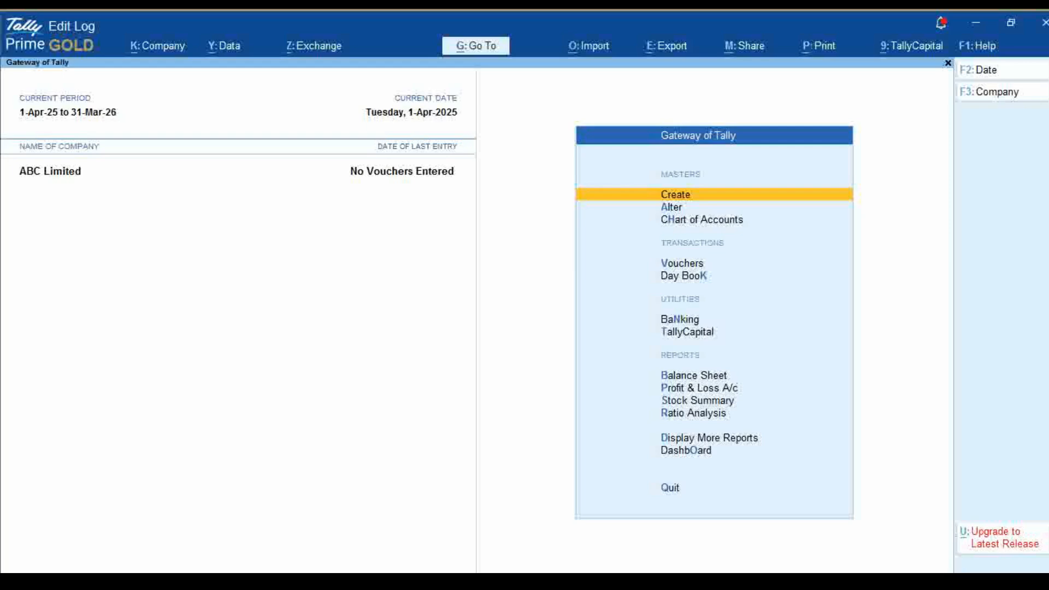
Start creating a new ledger master and name it Purchase A/c, leaving the alias blank
key("Return")
key("Down")
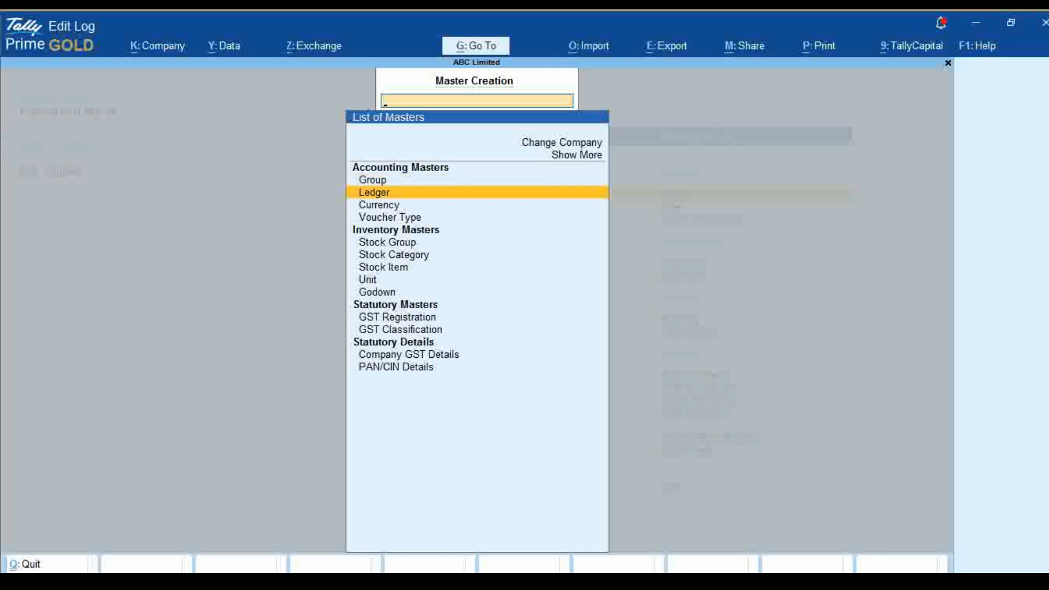
key("Return")
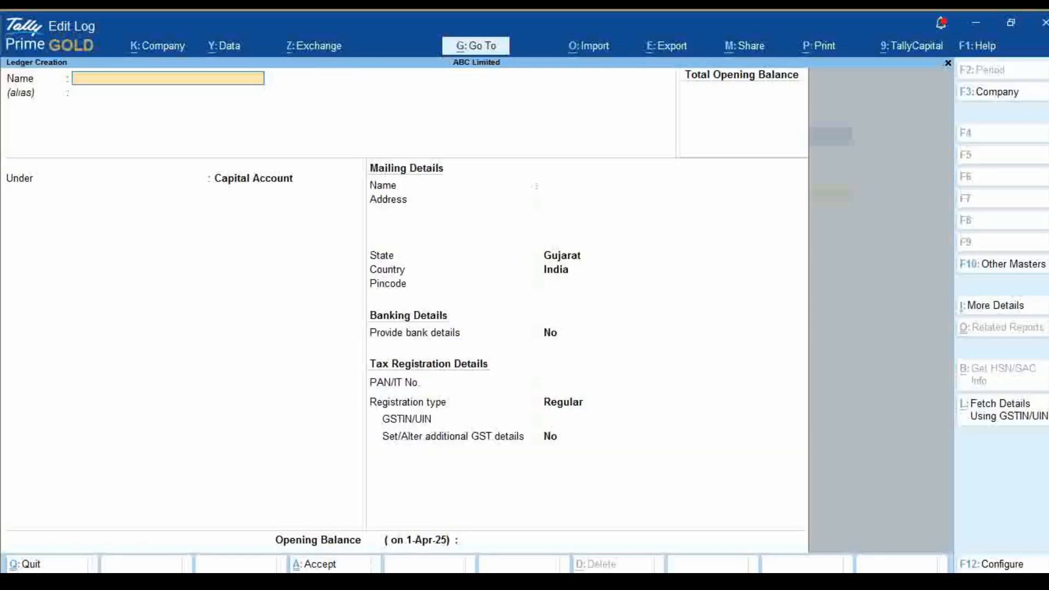
type("Purchase A/c")
key("Return")
key("Return")
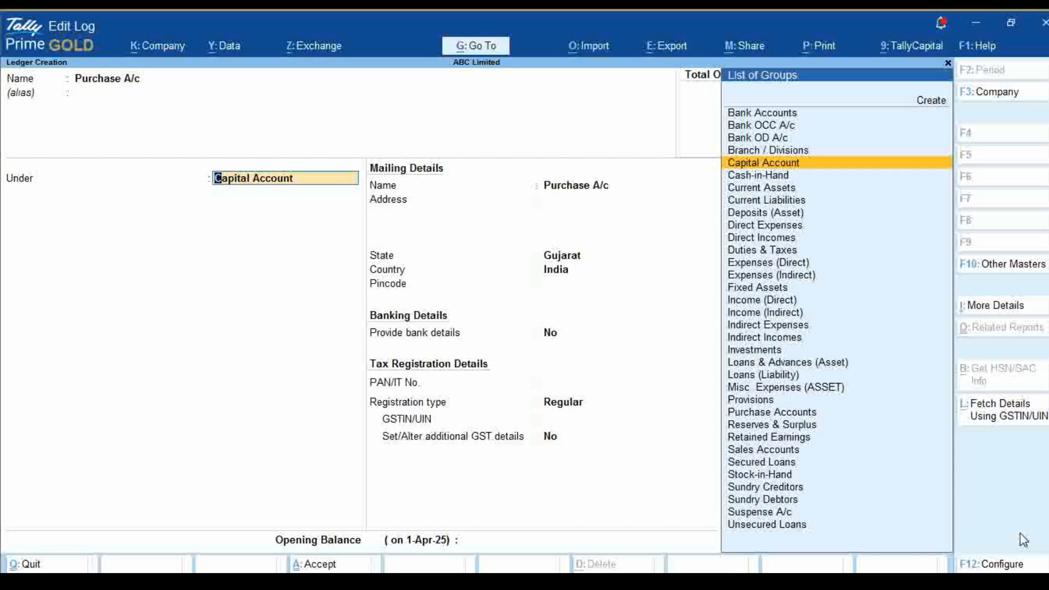
Place the ledger under Purchase Accounts, keeping its ledger type and assessable value calculation as Not Applicable
type("P")
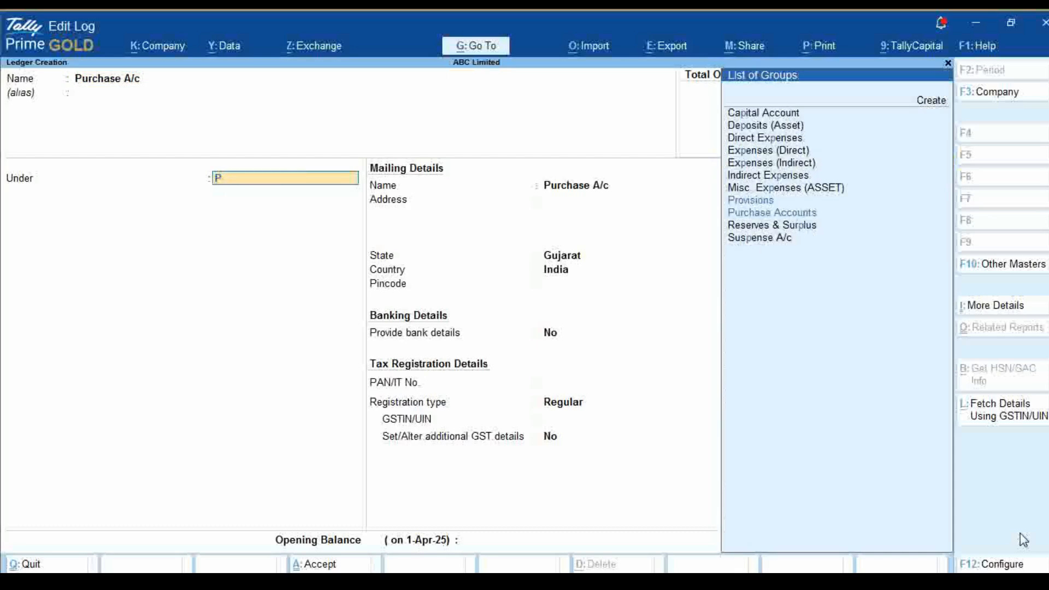
type("u")
key("Return")
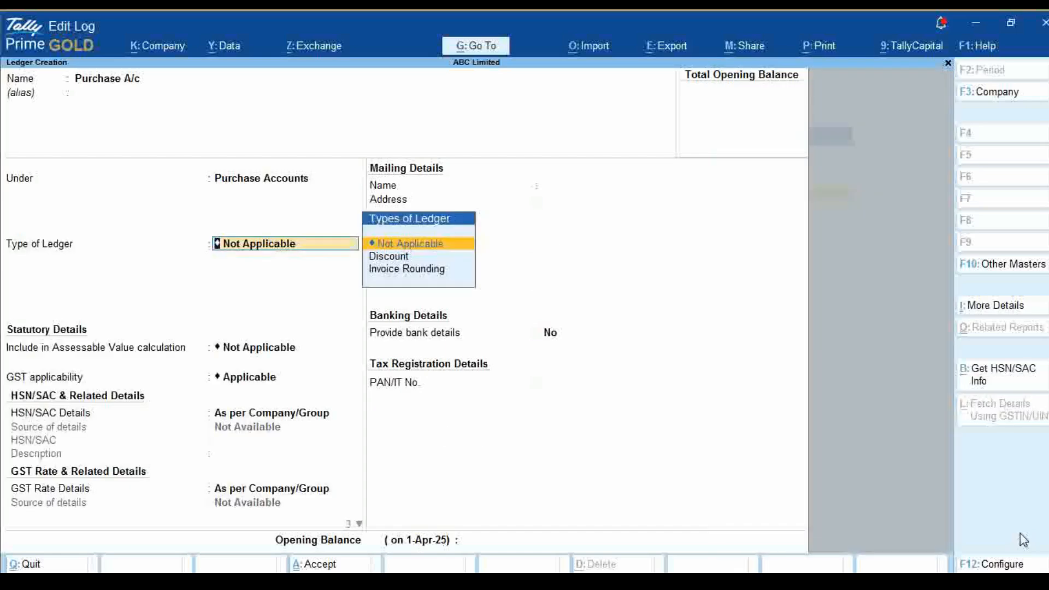
key("Return")
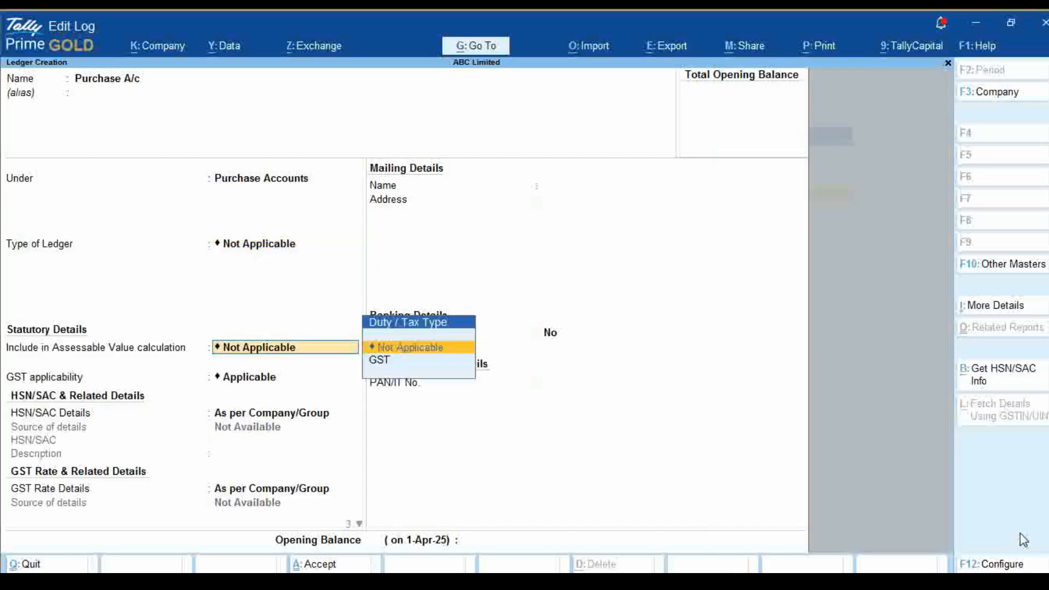
key("Return")
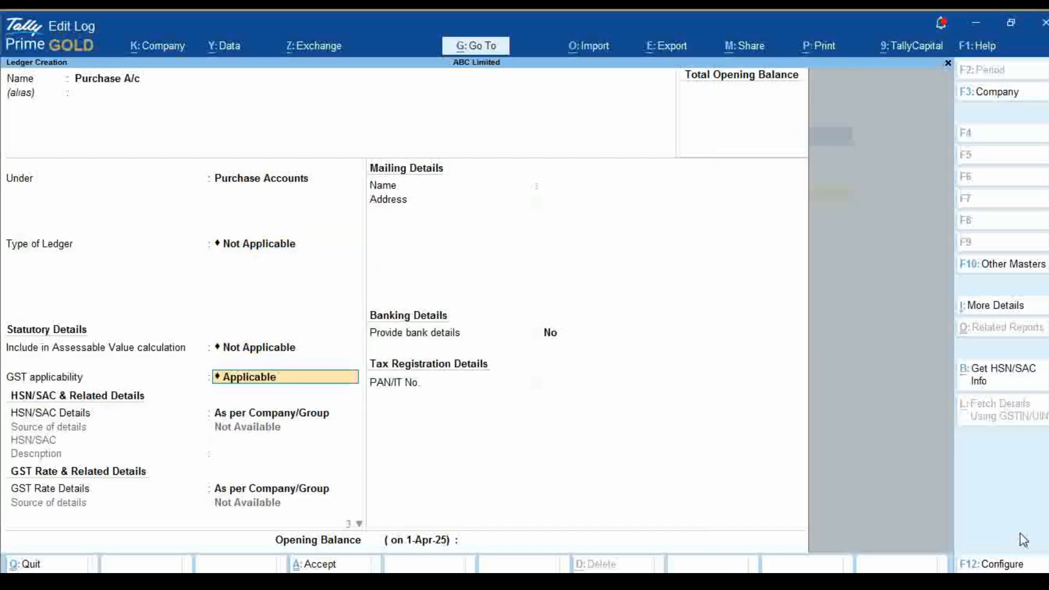
Set the purchase ledger's GST applicability to Not Applicable and save it without an opening balance
key("Return")
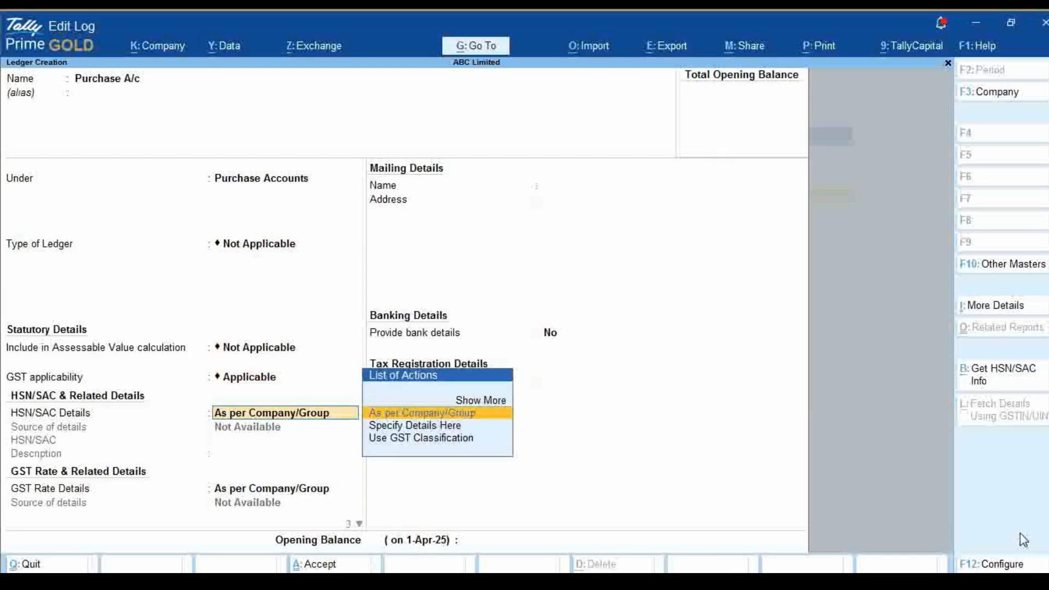
key("BackSpace")
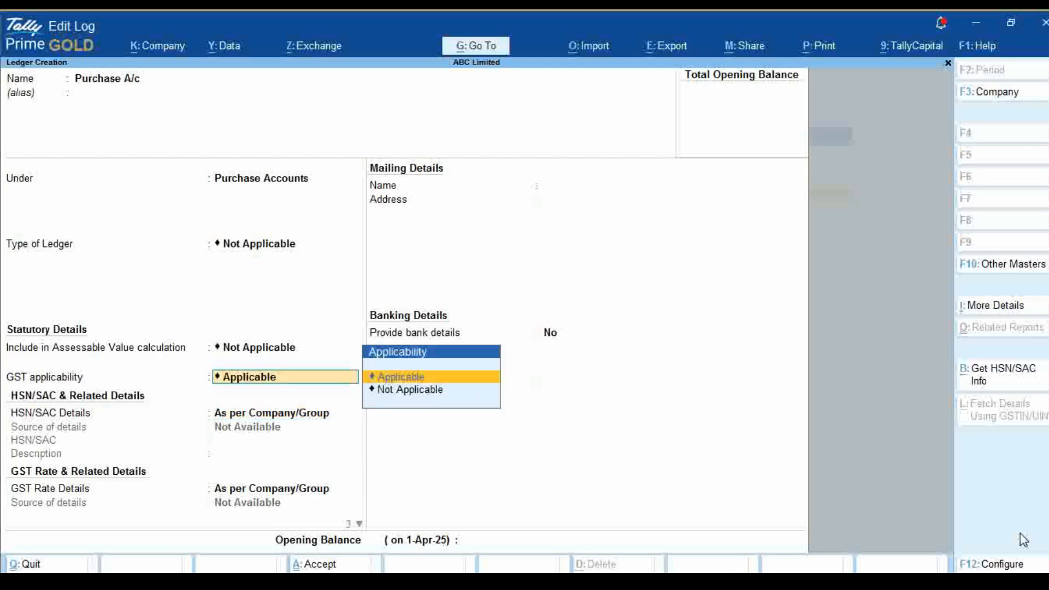
key("Down")
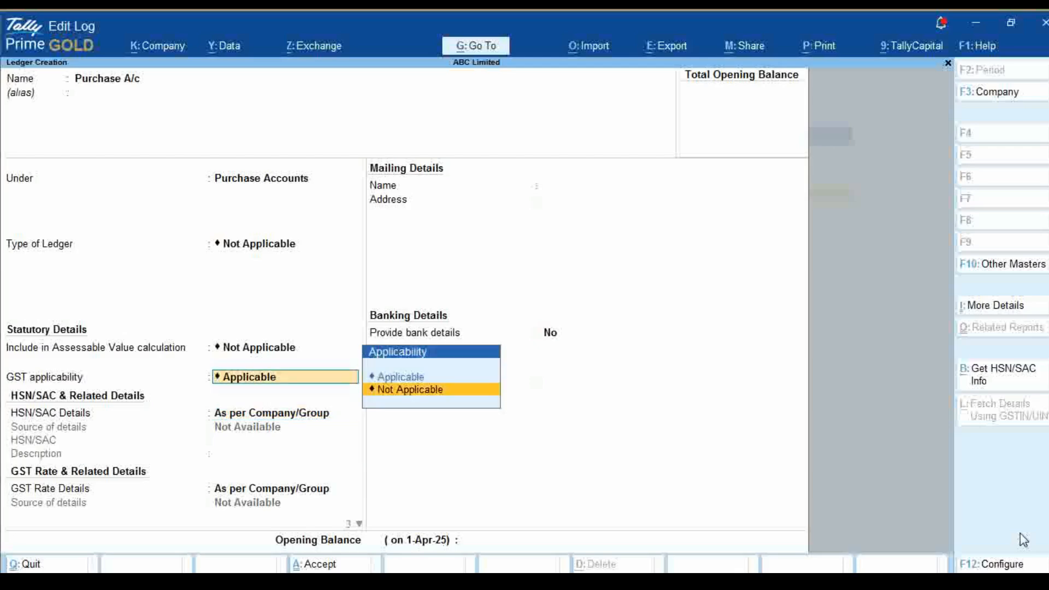
key("Return")
key("Return")
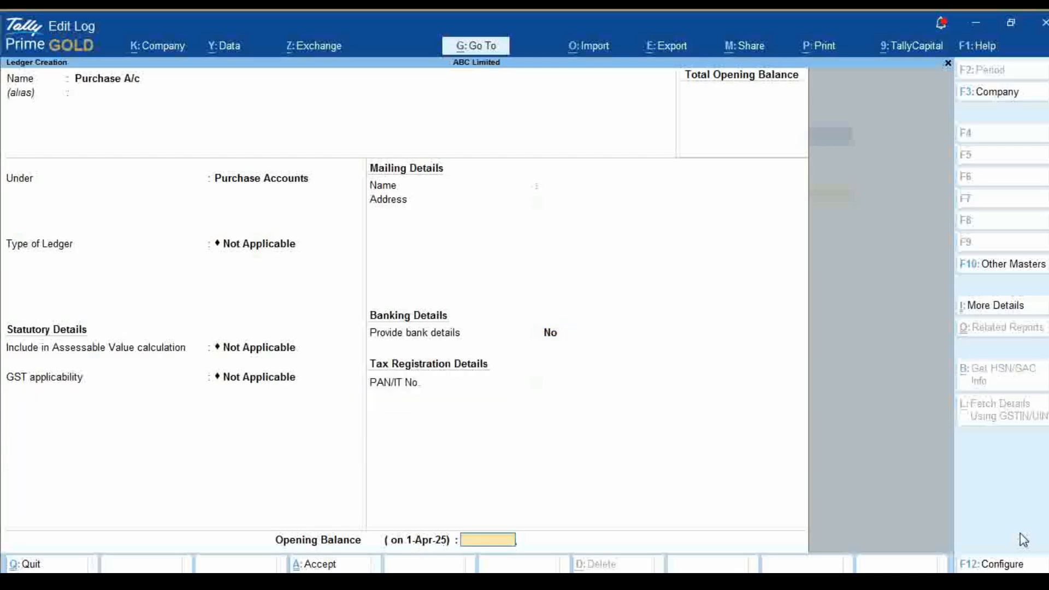
key("Return")
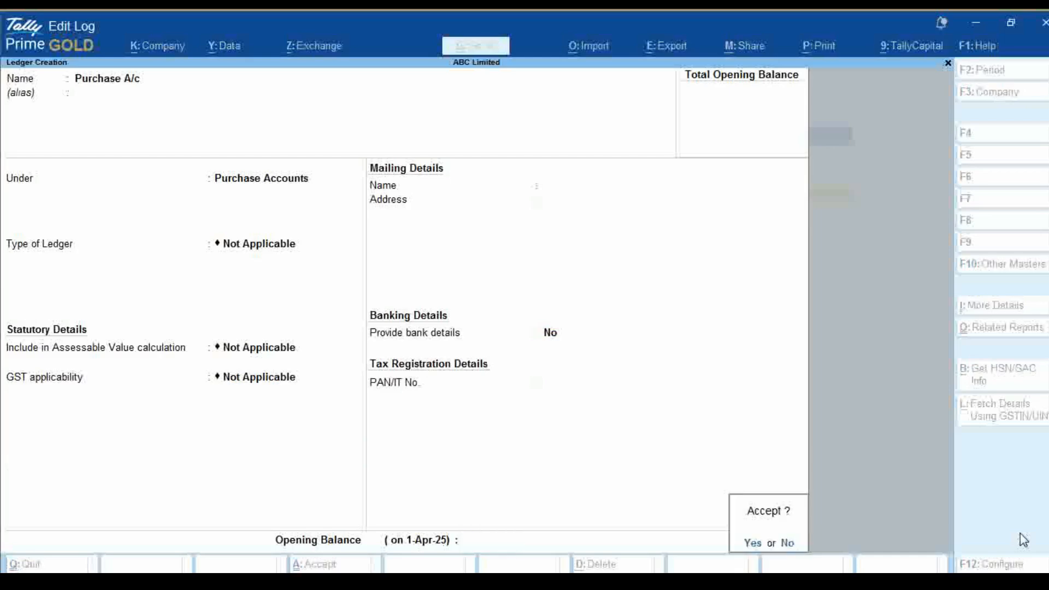
key("Return")
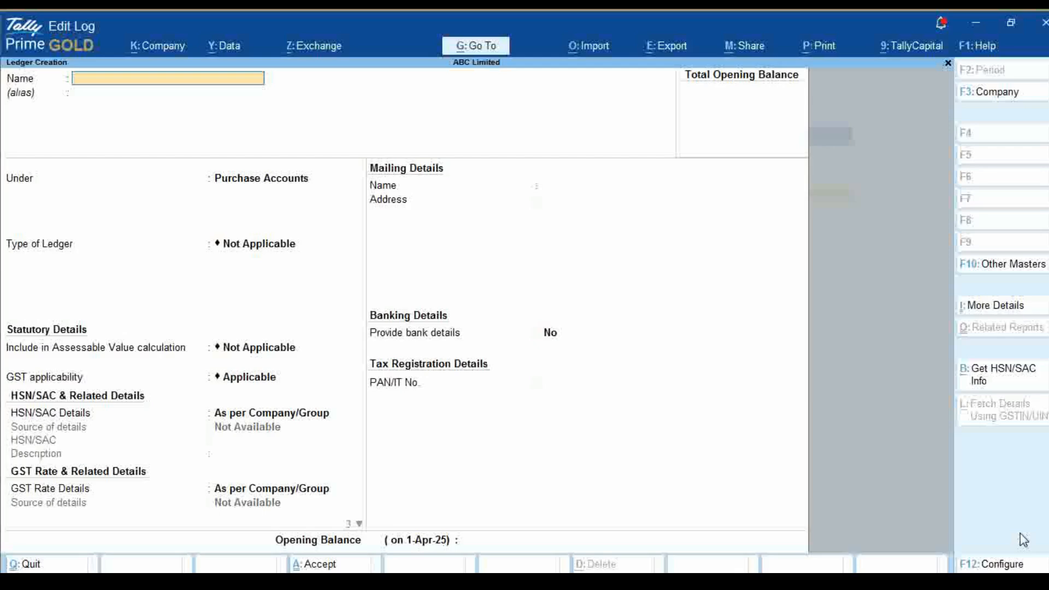
Name the next new ledger Sales A/C and place it under Sales Accounts
type("Sales A/C")
key("Return")
key("Return")
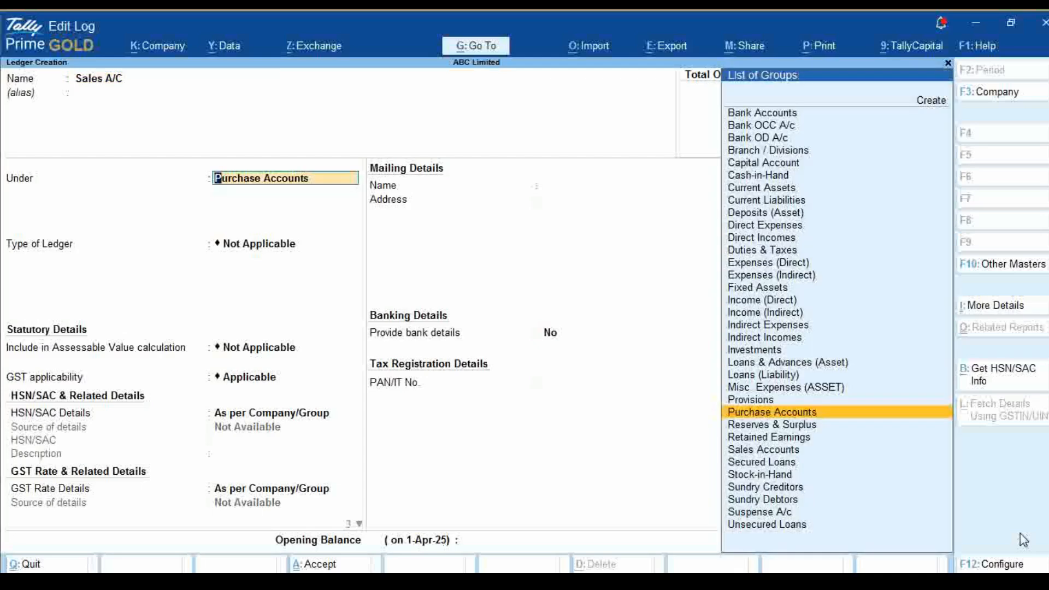
type("Sal")
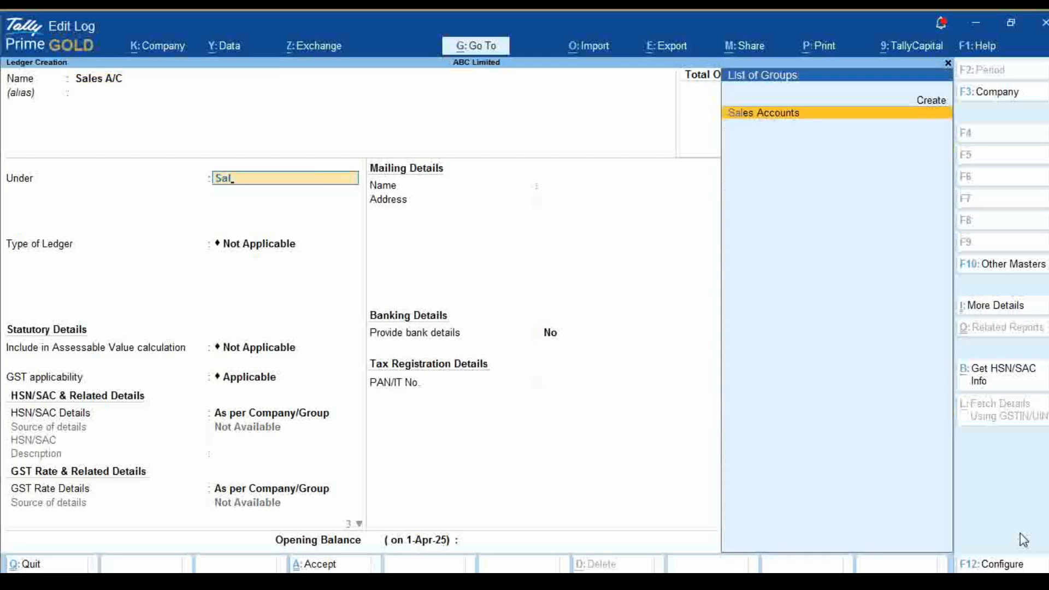
key("Return")
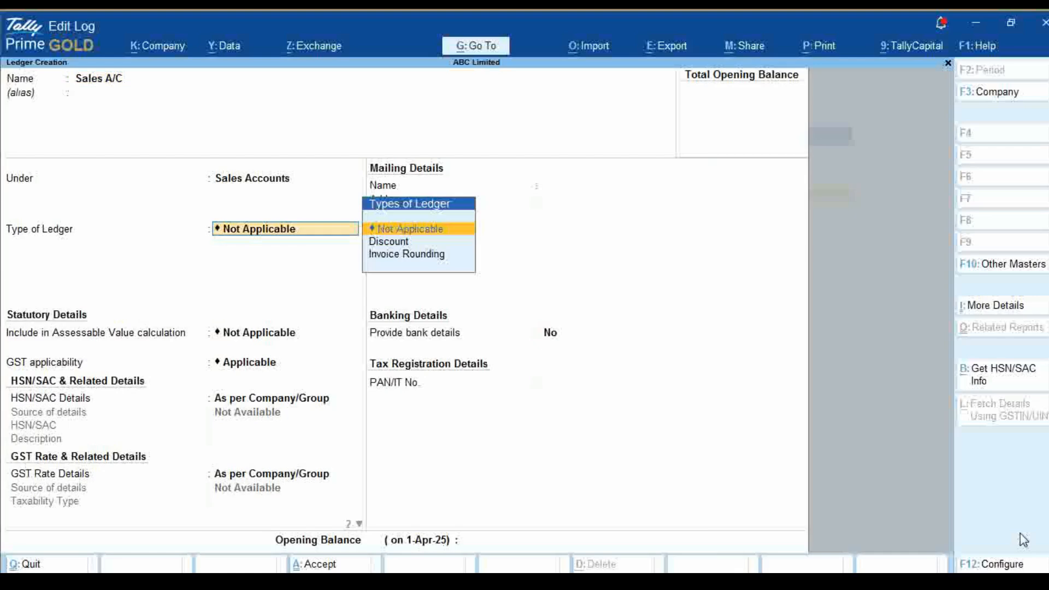
Set the sales ledger's GST applicability to Not Applicable and save the ledger
key("Return")
key("Return")
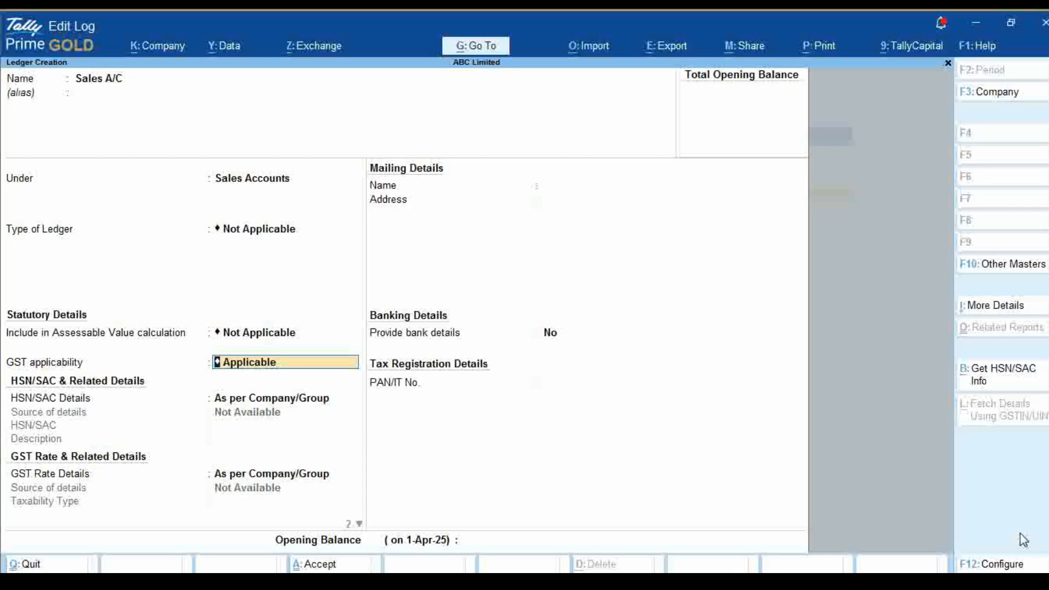
key("y")
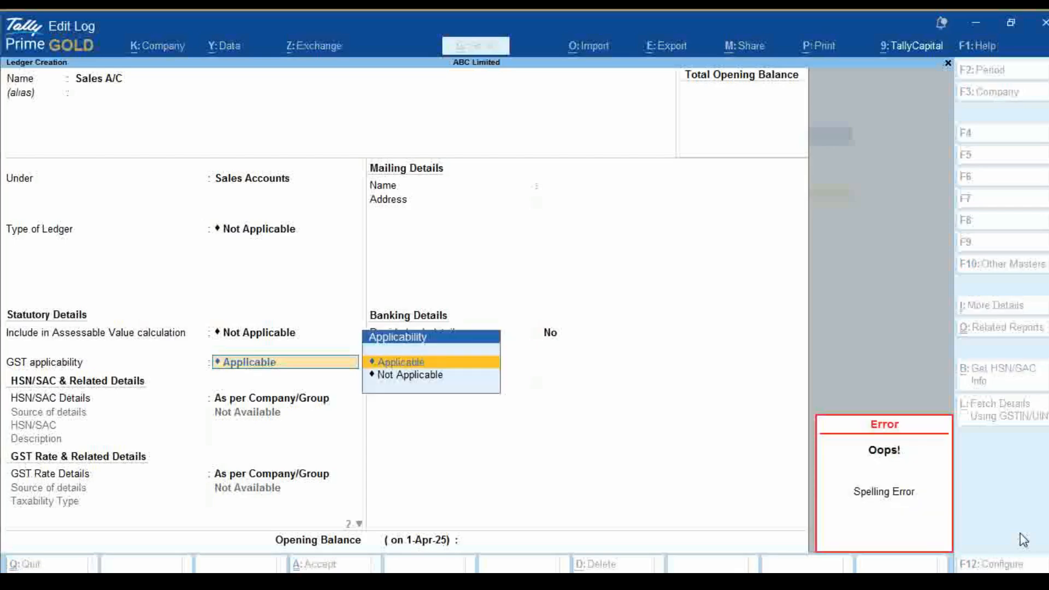
key("Down")
key("Return")
key("Return")
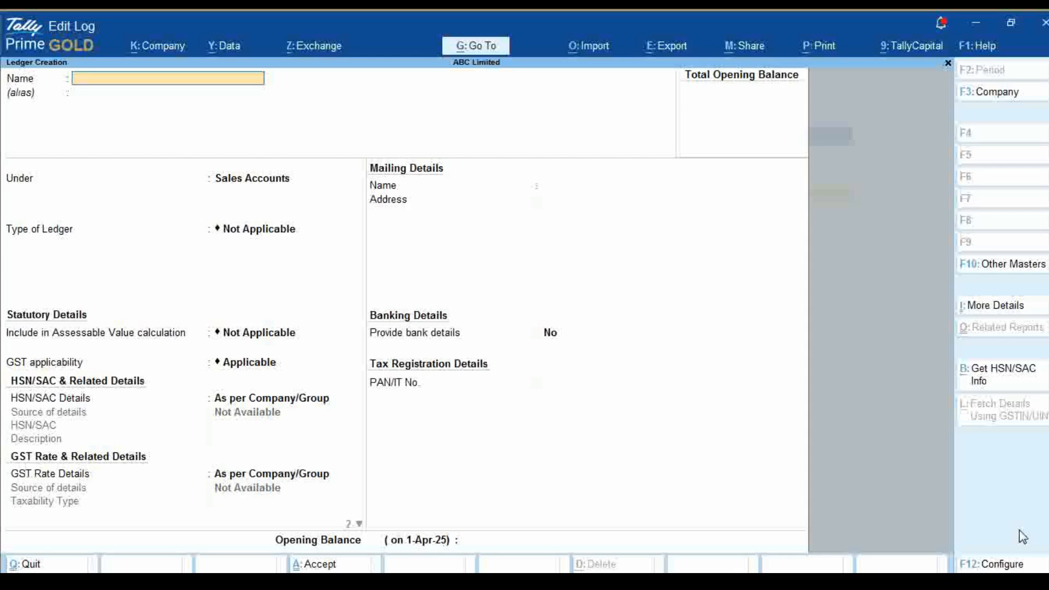
Name the next new ledger Duracell Ptv.Ltd., leaving the alias blank
type("Dura")
type("cell PT")
key("BackSpace")
key("BackSpace")
type("Ptv.Ltd.")
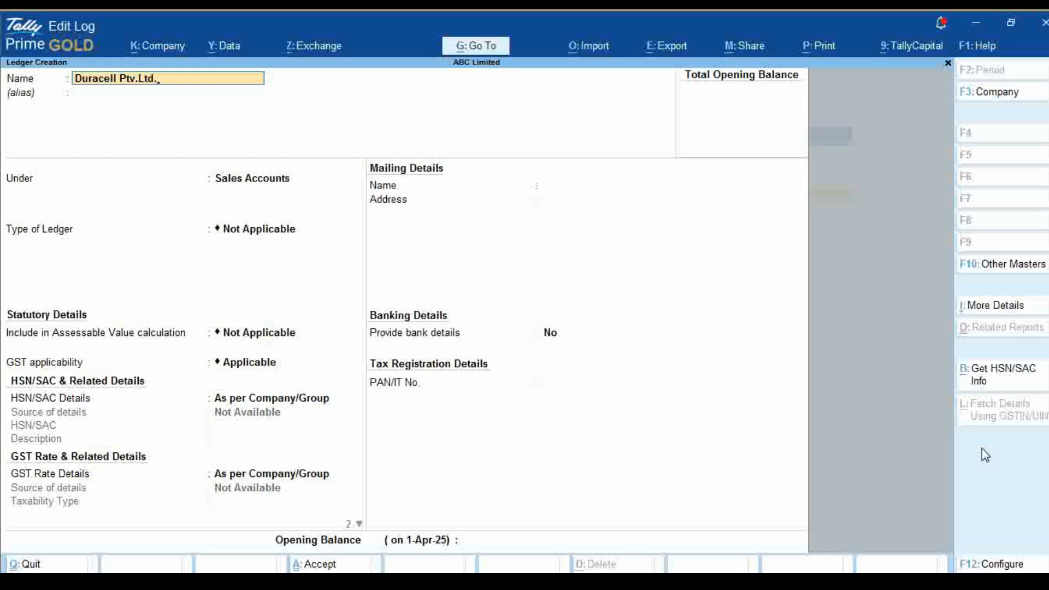
key("Return")
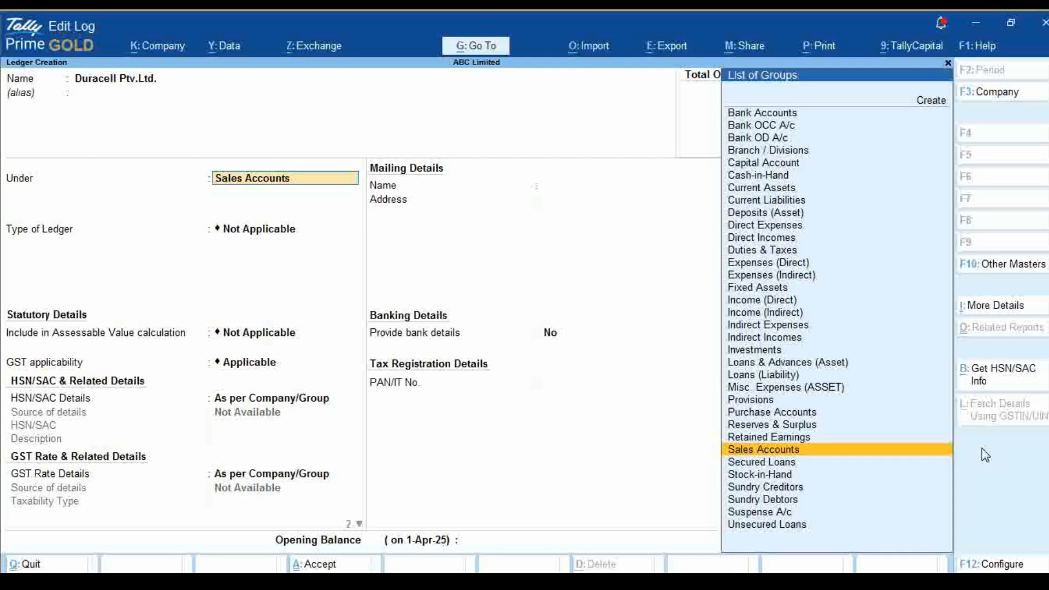
Place the Duracell ledger under Sundry Creditors with bill-by-bill balances on, no default credit period and no credit-day check
type("Su")
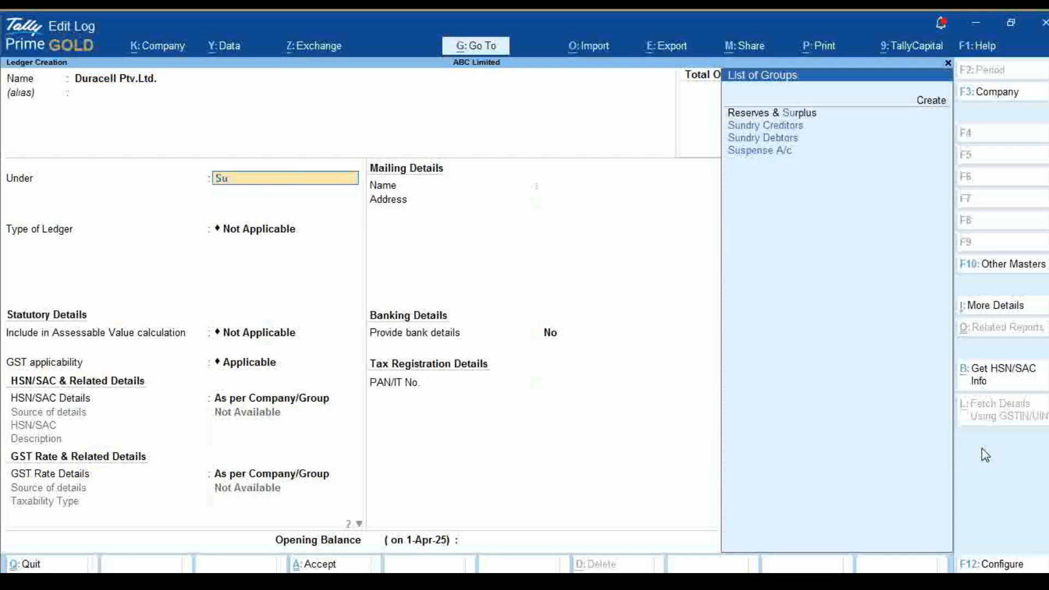
key("Down")
key("Down")
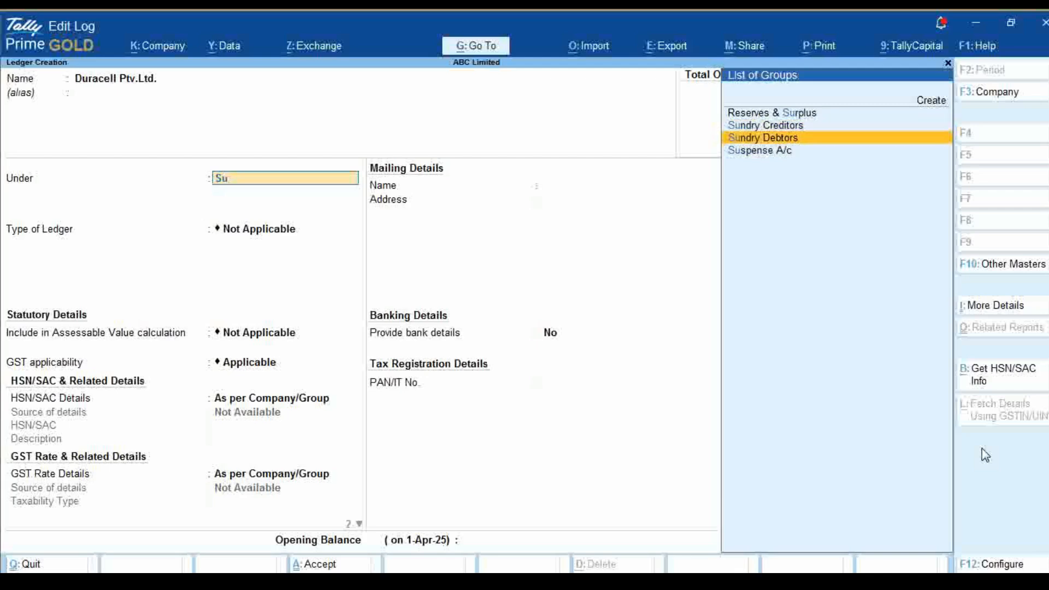
key("Up")
key("Return")
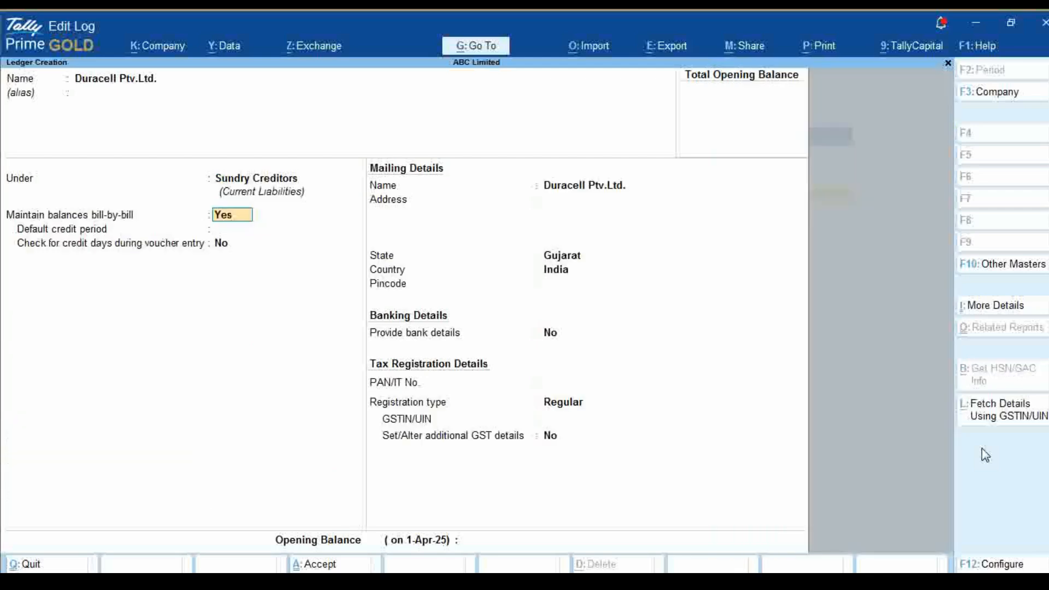
key("Return")
key("Return")
Fill in the Duracell ledger's mailing address and pincode, keeping its mailing name, state and country
key("Return")
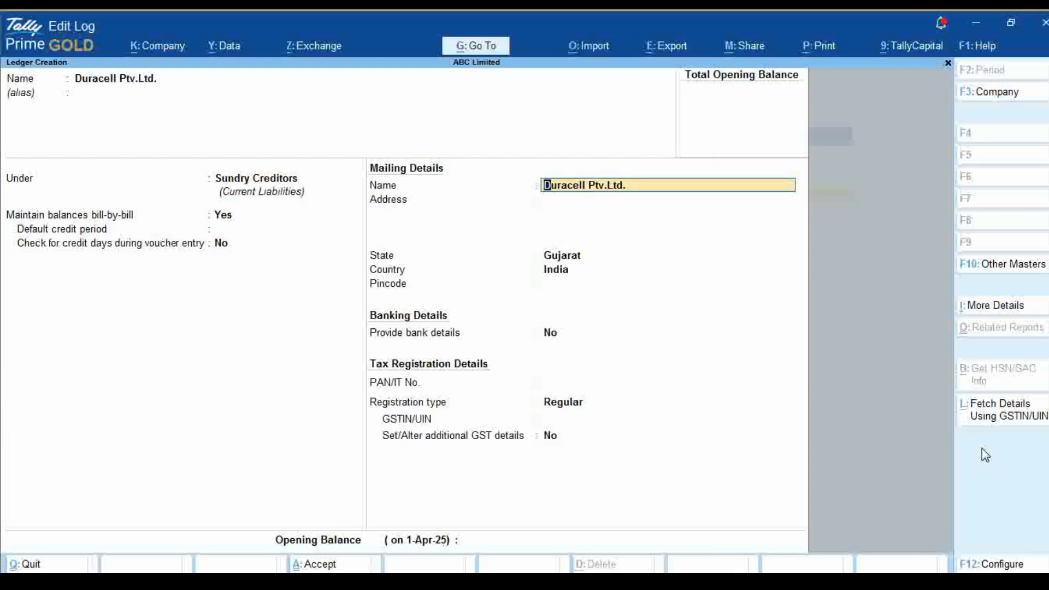
key("Return")
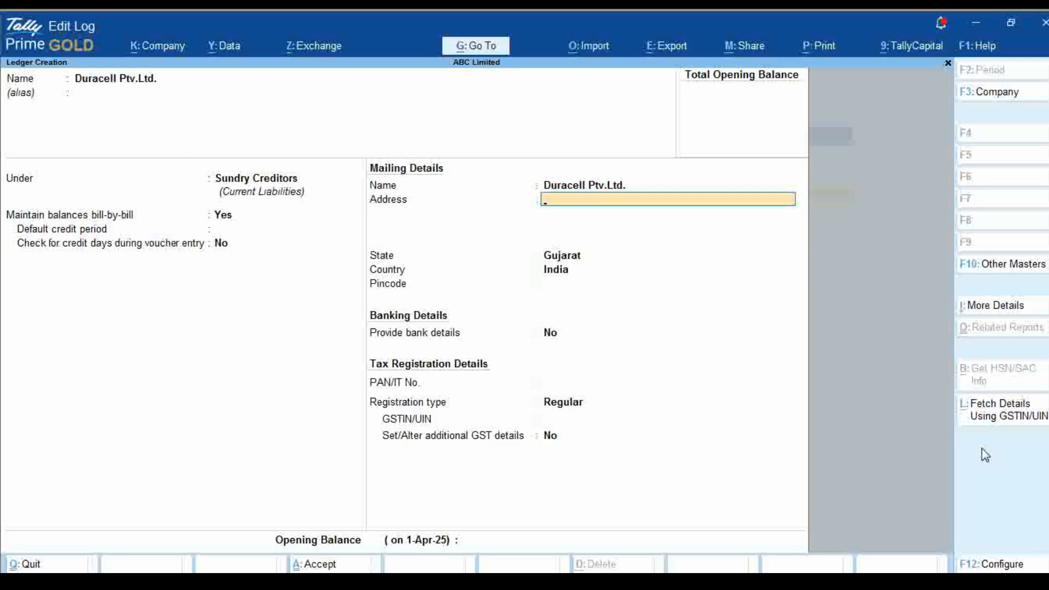
type("Vado")
type("ra")
key("BackSpace")
type("dra")
key("Return")
key("Return")
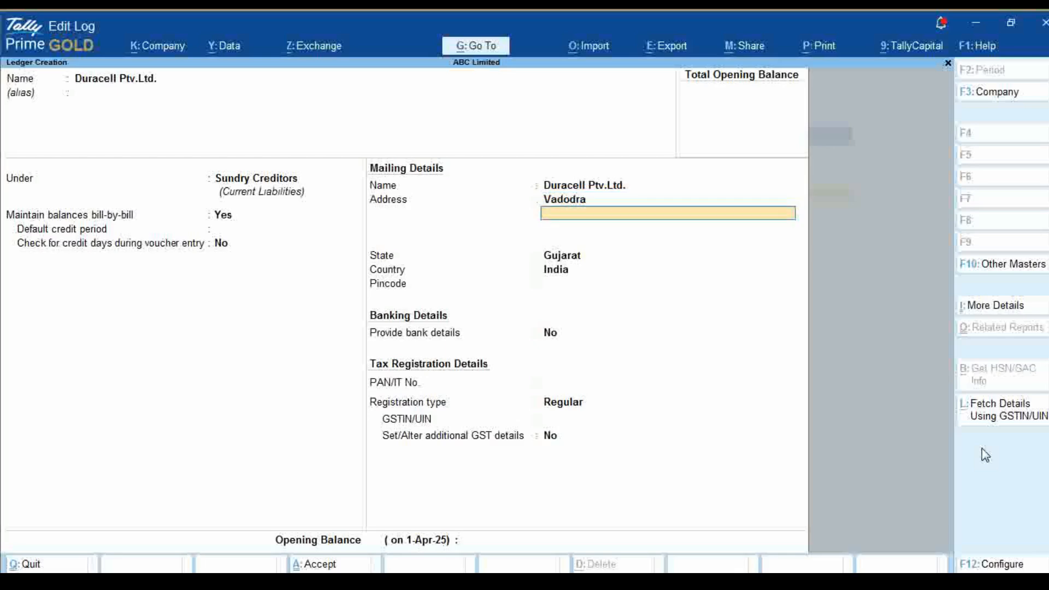
key("Return")
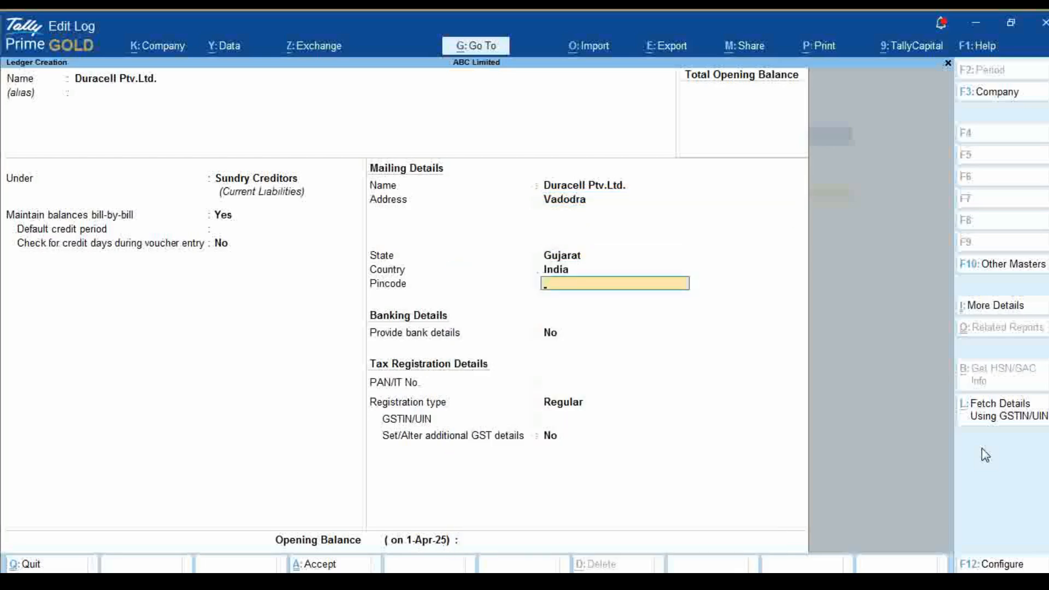
type("365282")
key("Return")
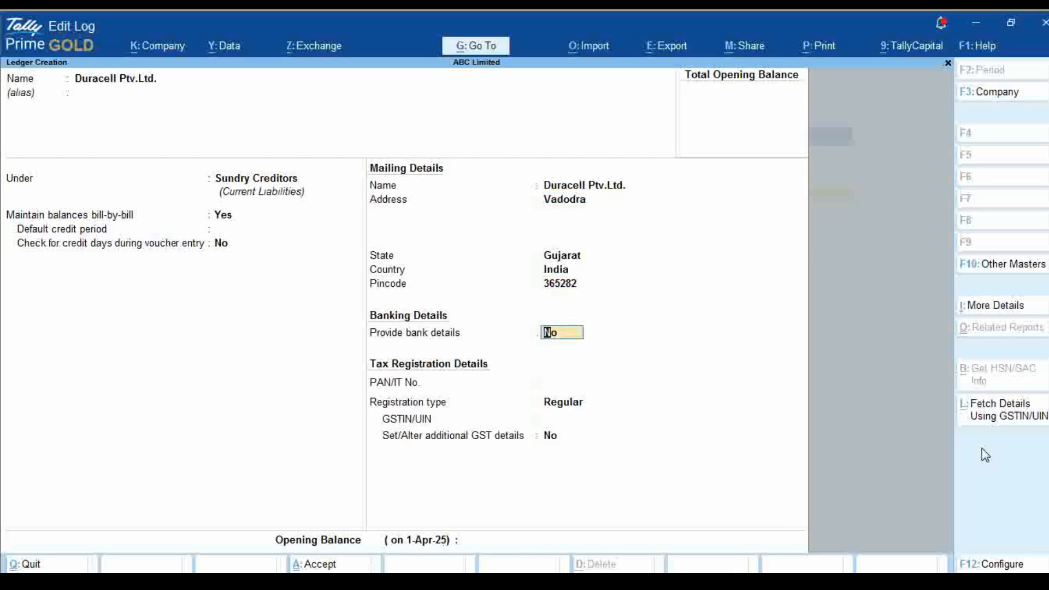
Skip the bank details and enter Duracell's PAN in the valid format, keeping the registration type Regular
key("Return")
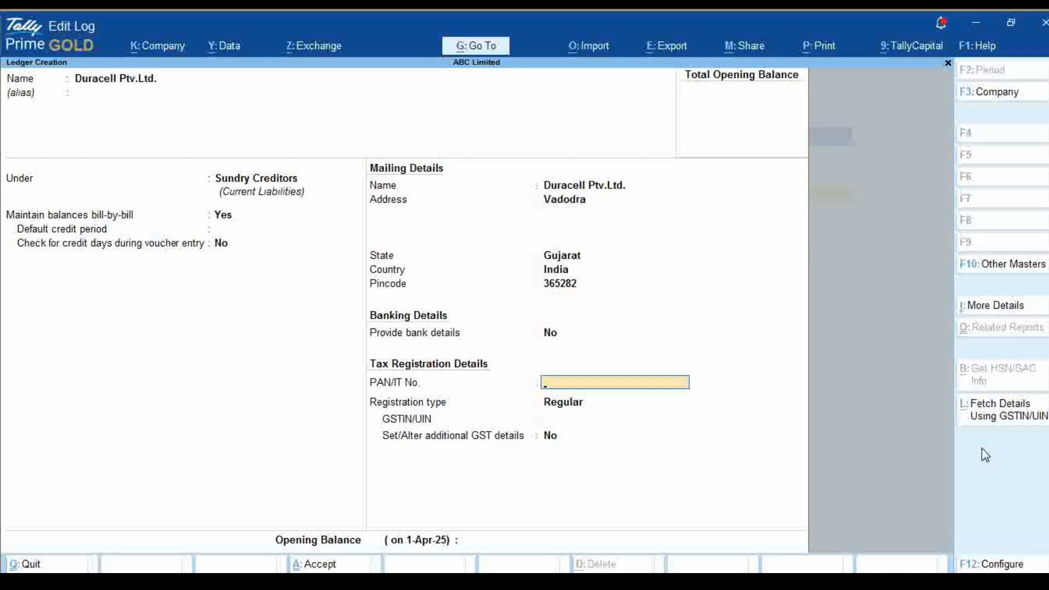
type("ABCD2585A")
key("Return")
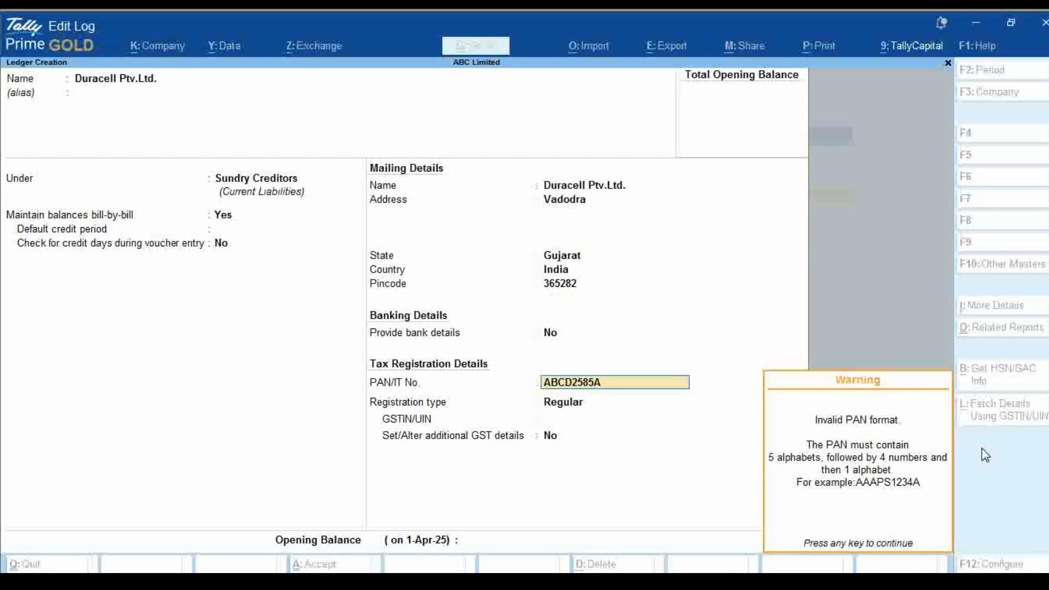
key("Return")
key("BackSpace")
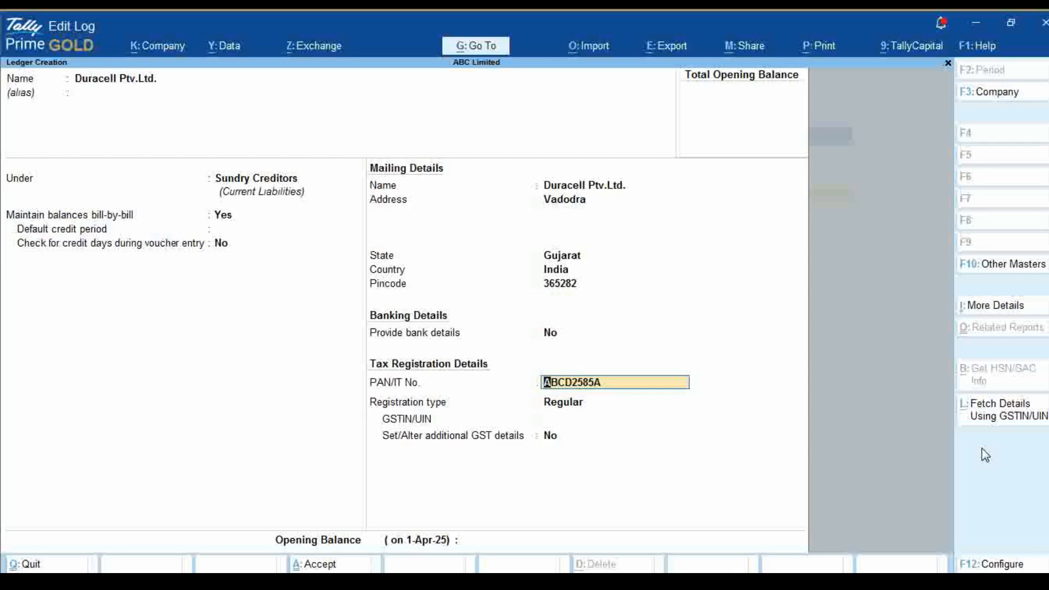
type("A")
key("Return")
key("Return")
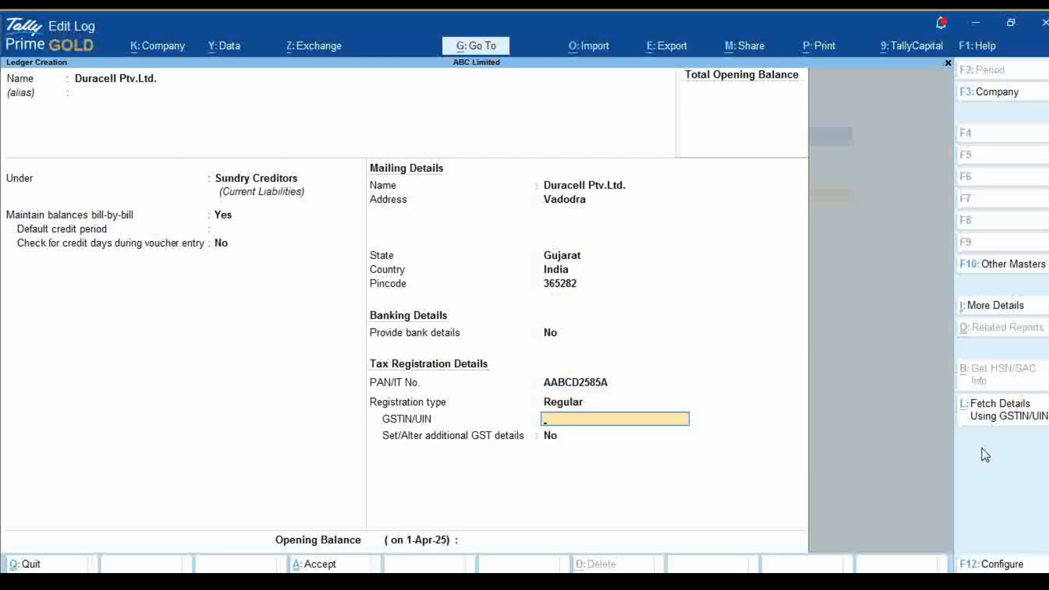
Enter Duracell's GSTIN, leave additional GST details at No and save the ledger without an opening balance
type("24AABCD2585A1ZC")
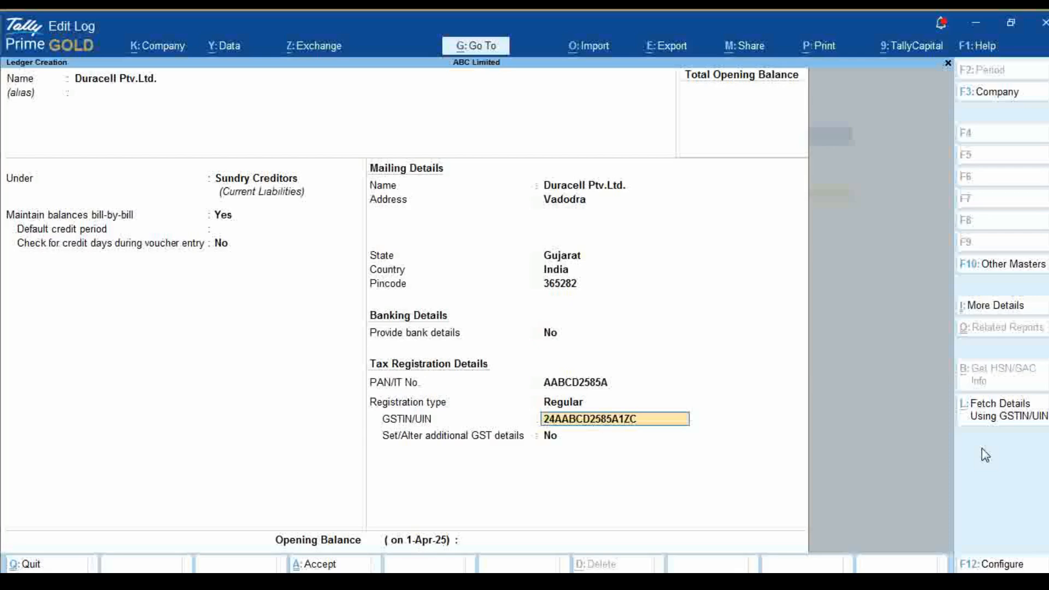
key("Return")
key("Return")
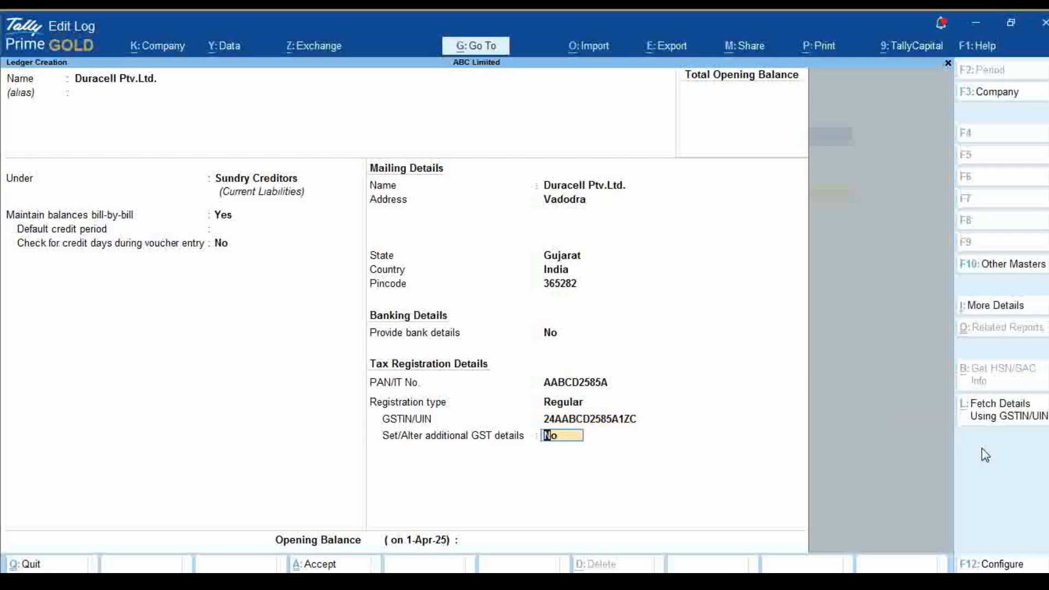
key("Return")
key("ctrl")
key("ctrl+a")
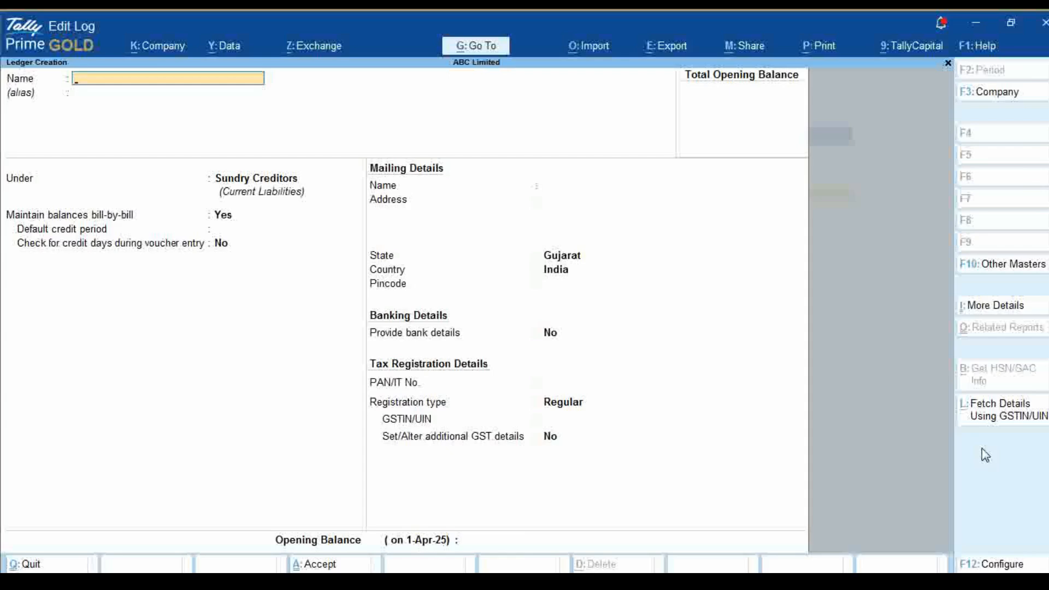
Name the next new ledger Ajanta Pvt Ltd., leaving the alias blank
type("Sa")
key("BackSpace")
key("BackSpace")
type("A")
type("ja")
type("nta")
type(" Pvt")
type(" P")
key("BackSpace")
type("Ltd.")
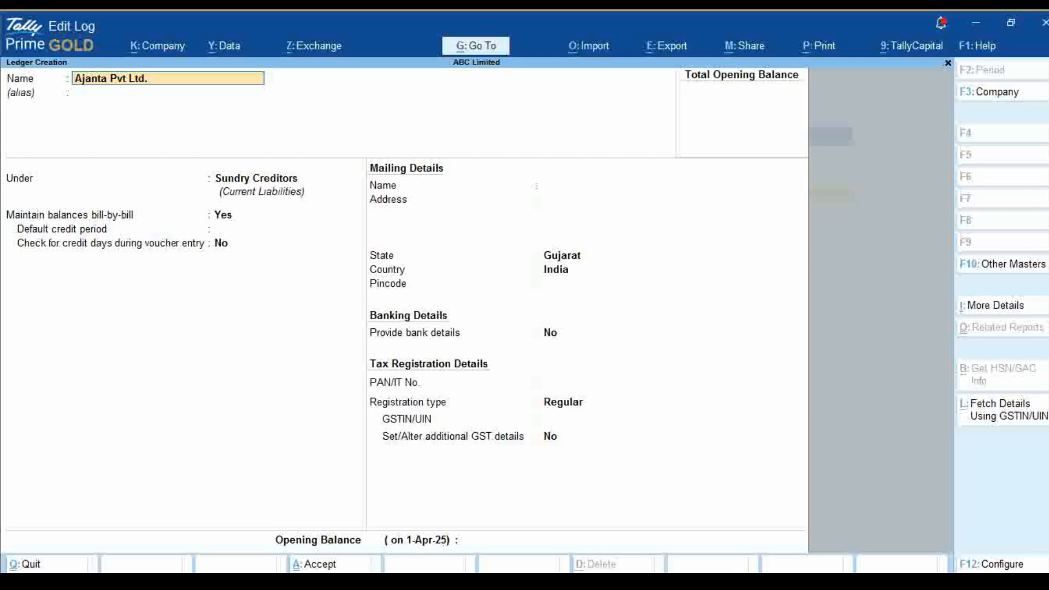
key("Return")
key("Return")
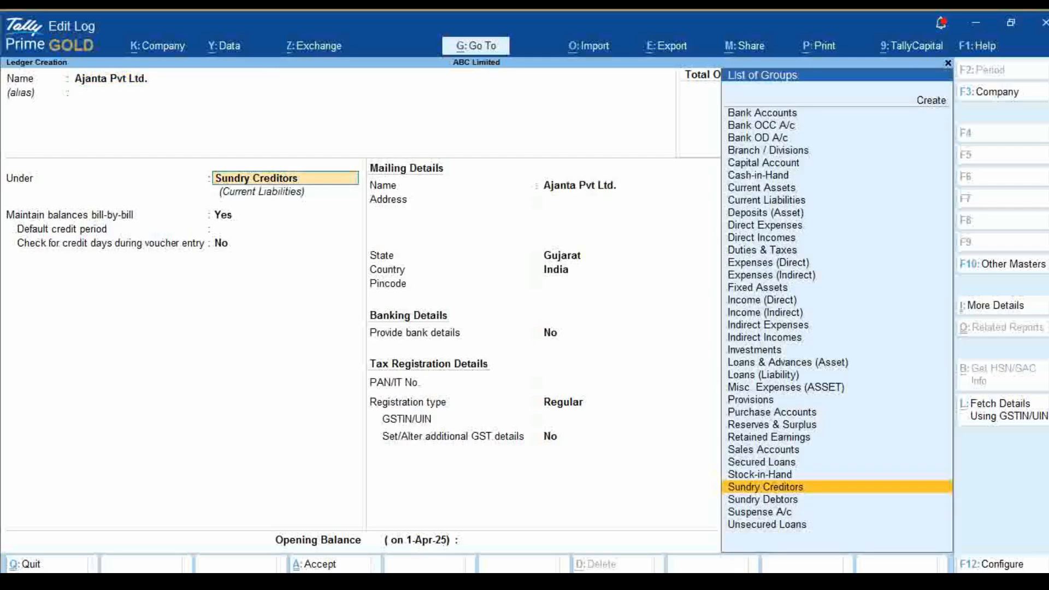
Place the Ajanta ledger under Sundry Debtors with bill-by-bill balances on, no default credit period and no credit-day check
type("Deb")
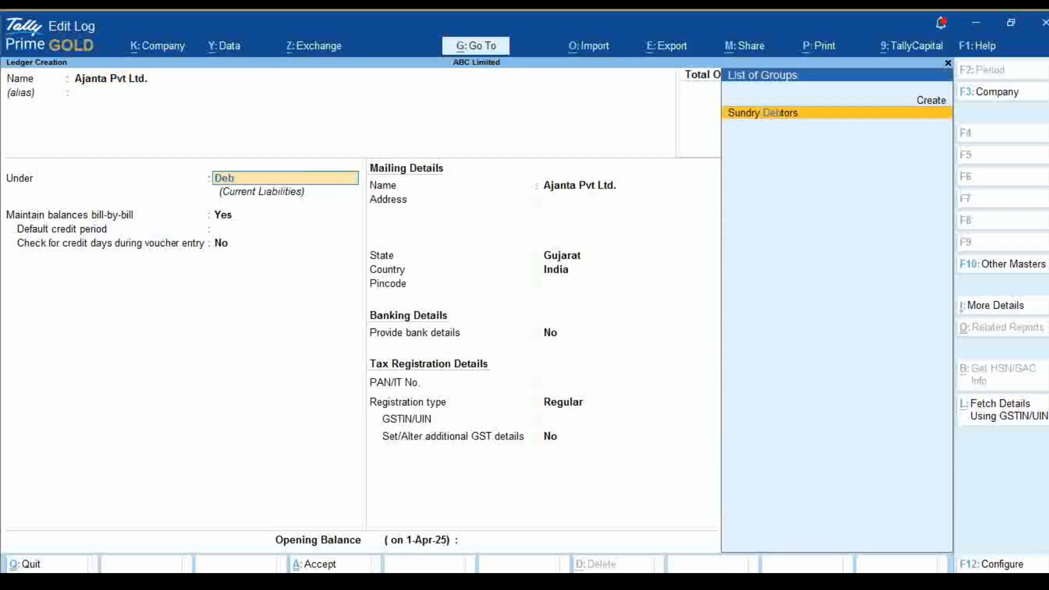
key("Return")
key("Return")
key("Return")
Fill in the Ajanta ledger's mailing address and pincode, keeping its mailing name, state and country
key("Return")
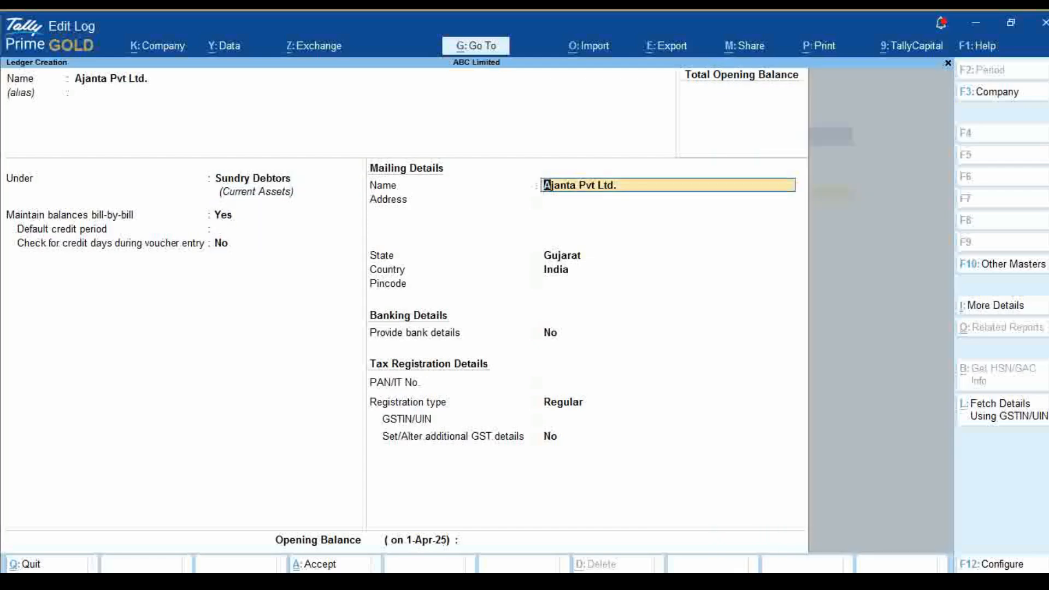
key("Return")
type("Morbi")
key("Return")
key("Return")
key("Return")
type("345263")
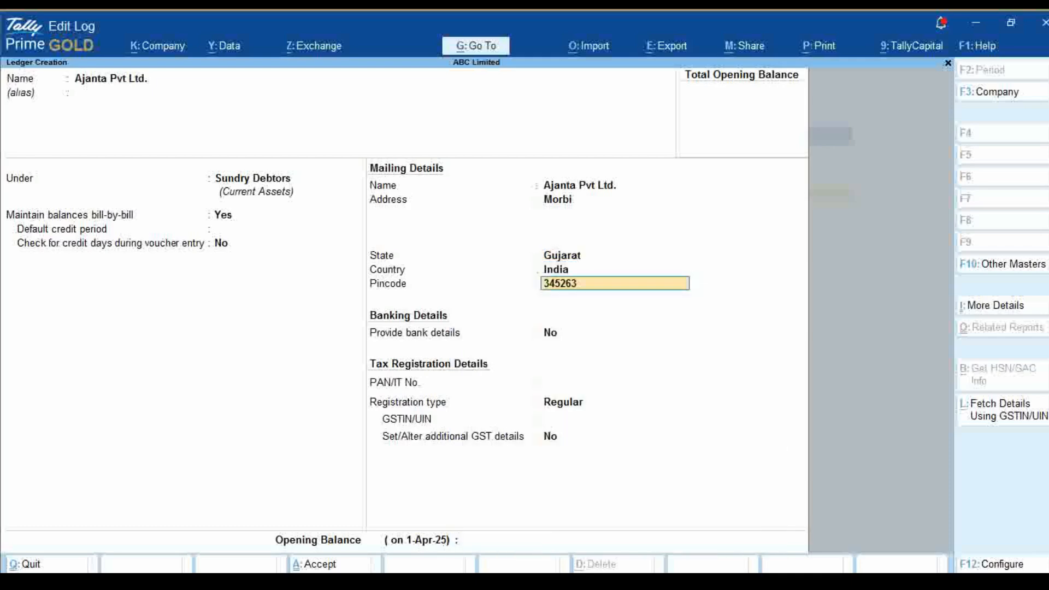
key("Return")
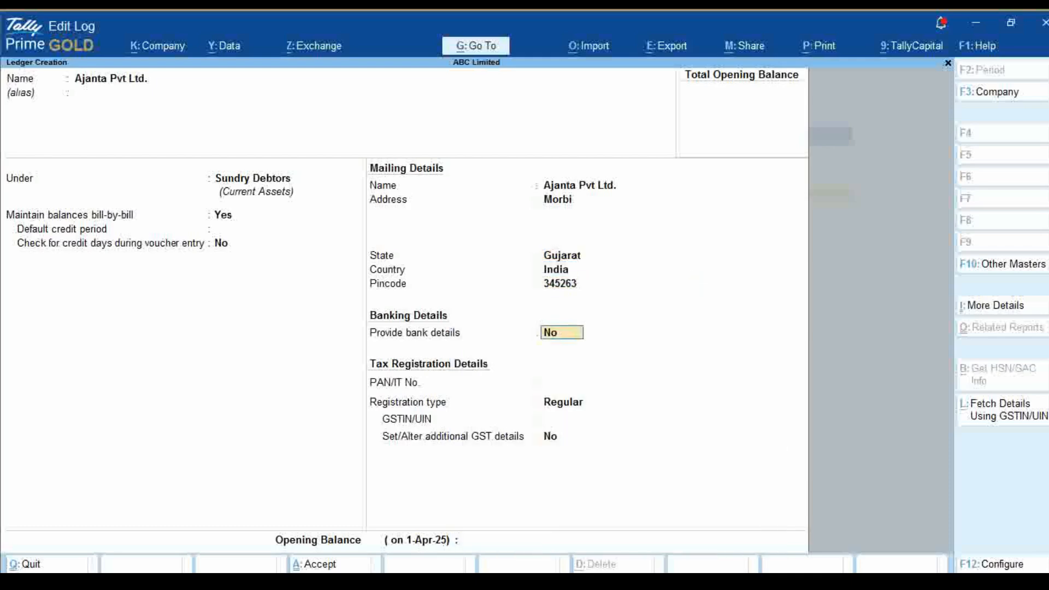
Skip the bank details and enter Ajanta's PAN, keeping the registration type Regular
key("Return")
key("Return")
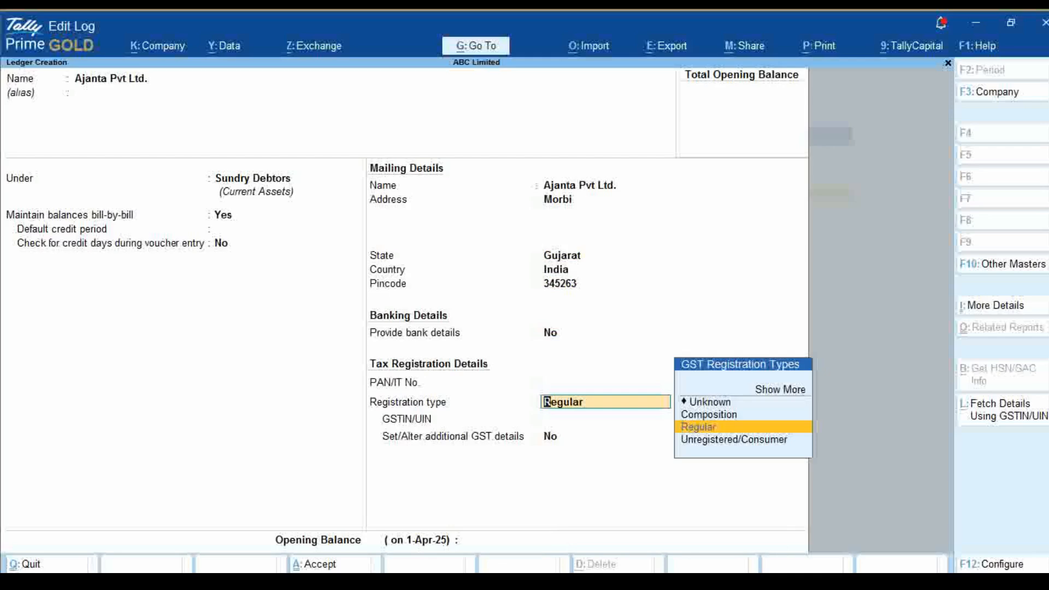
key("BackSpace")
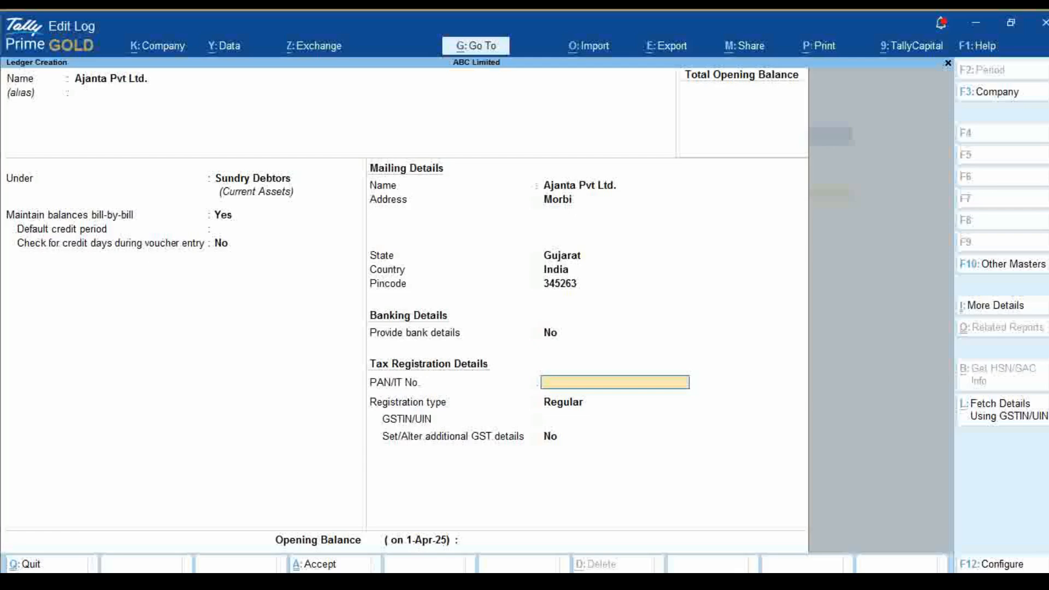
type("EGECM2752A")
key("Return")
Enter Ajanta's GSTIN, leave additional GST details at No and save the ledger without an opening balance
key("Return")
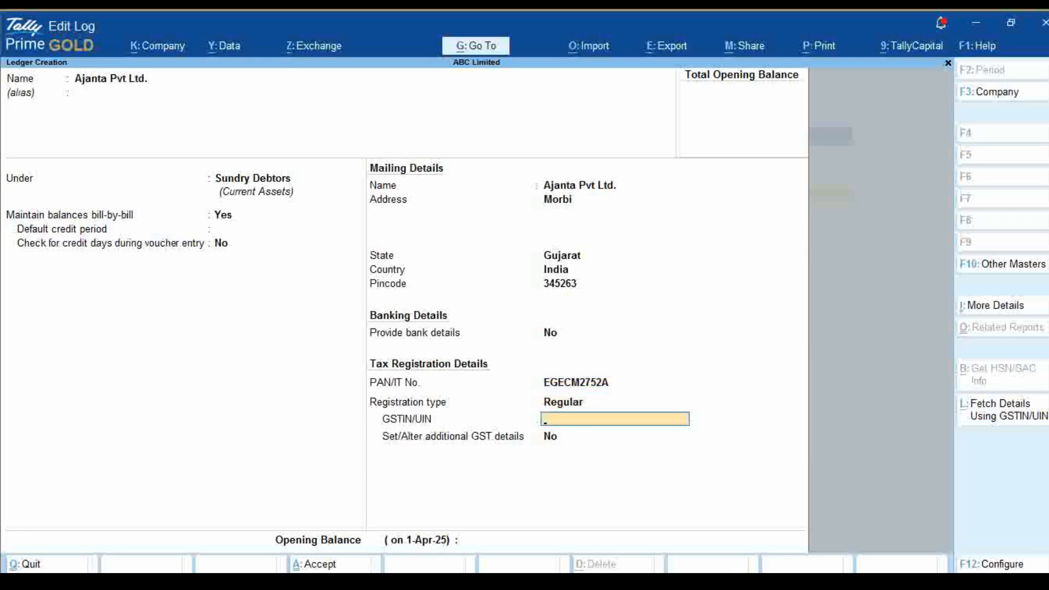
type("24EGECM2752A")
key("Return")
key("Return")
key("Return")
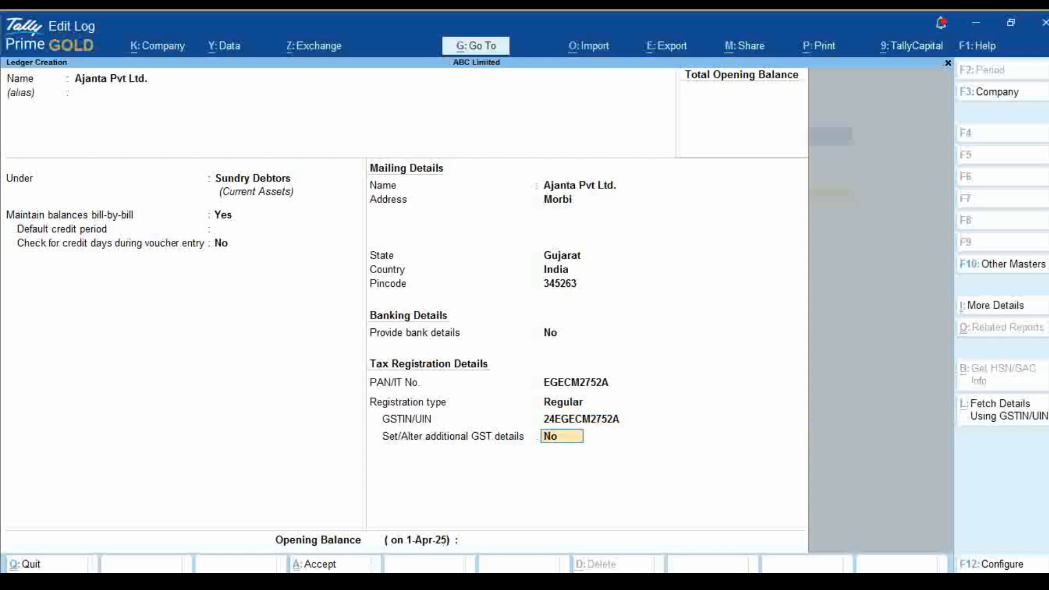
key("Return")
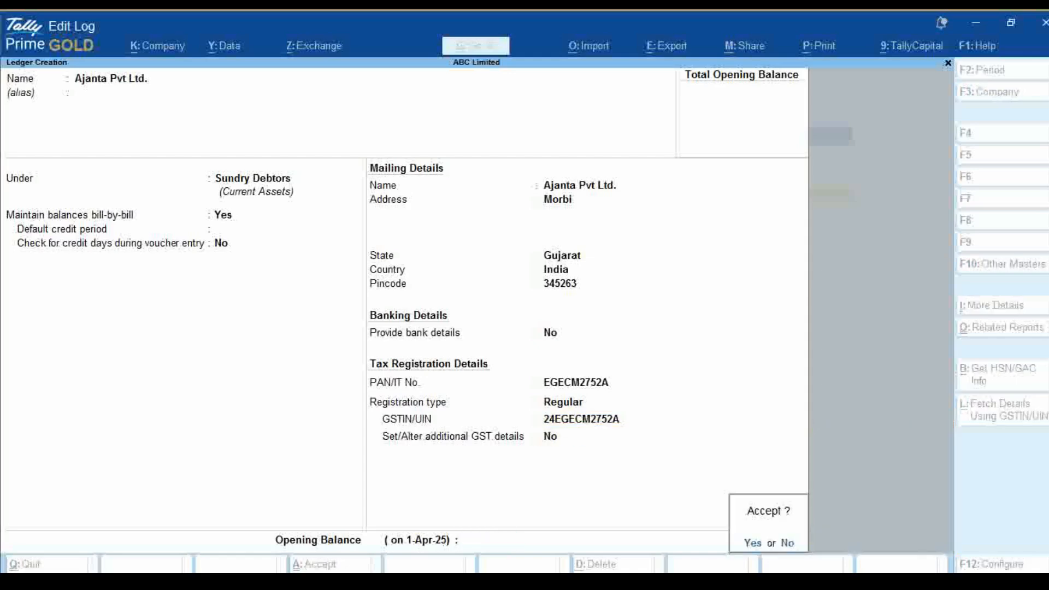
key("Return")
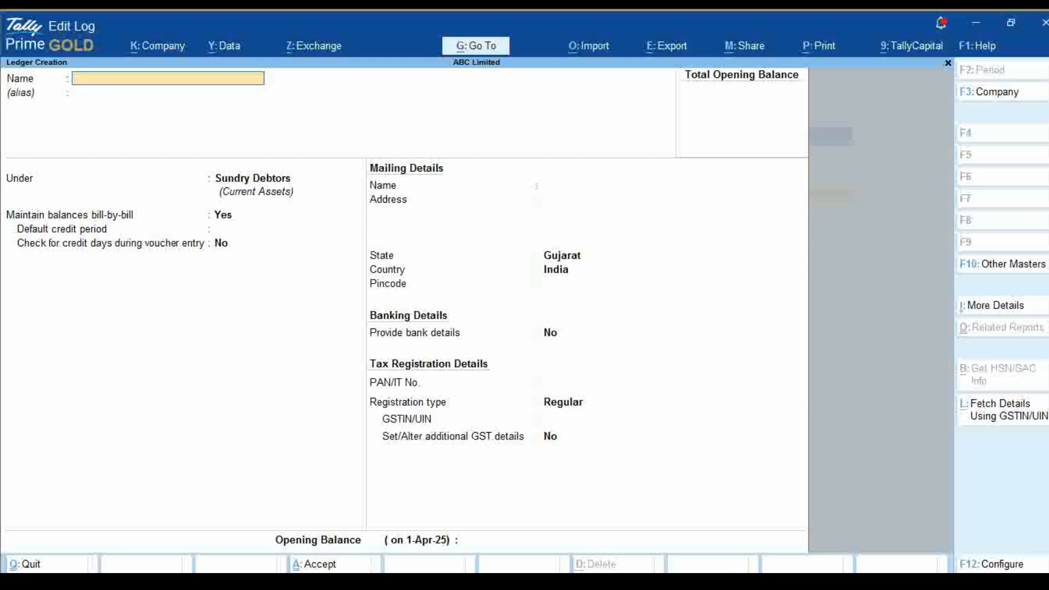
Leave ledger creation, return to the Gateway of Tally and exit the program
key("Escape")
key("Return")
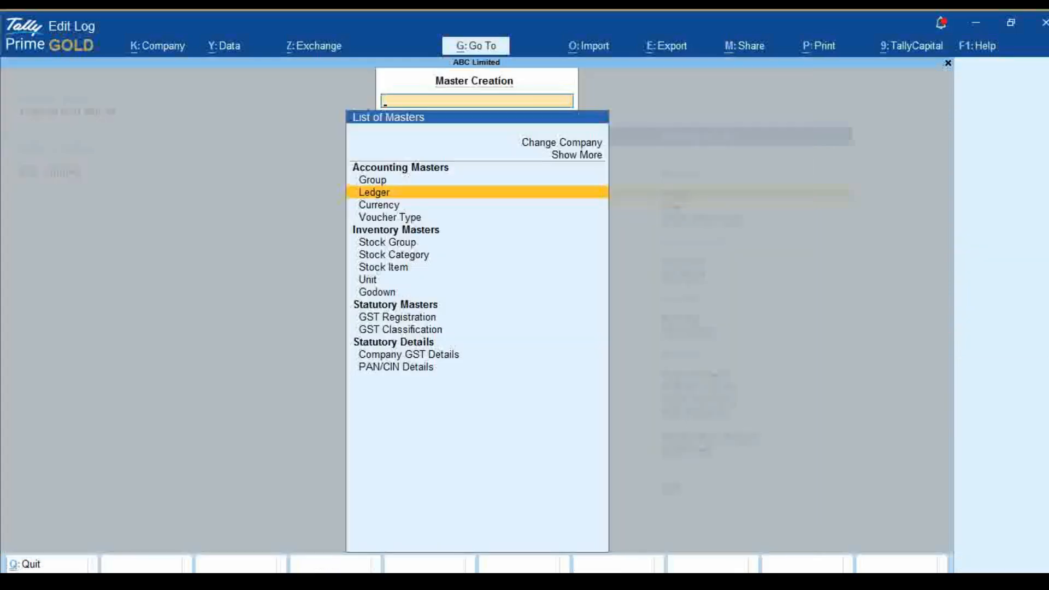
key("Escape")
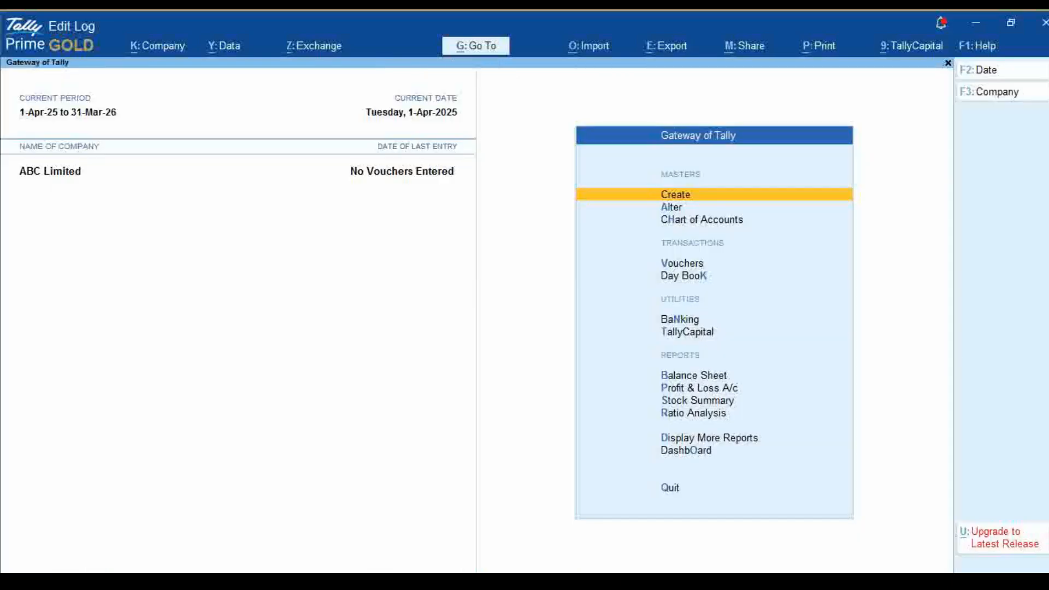
key("Escape")
key("Return")
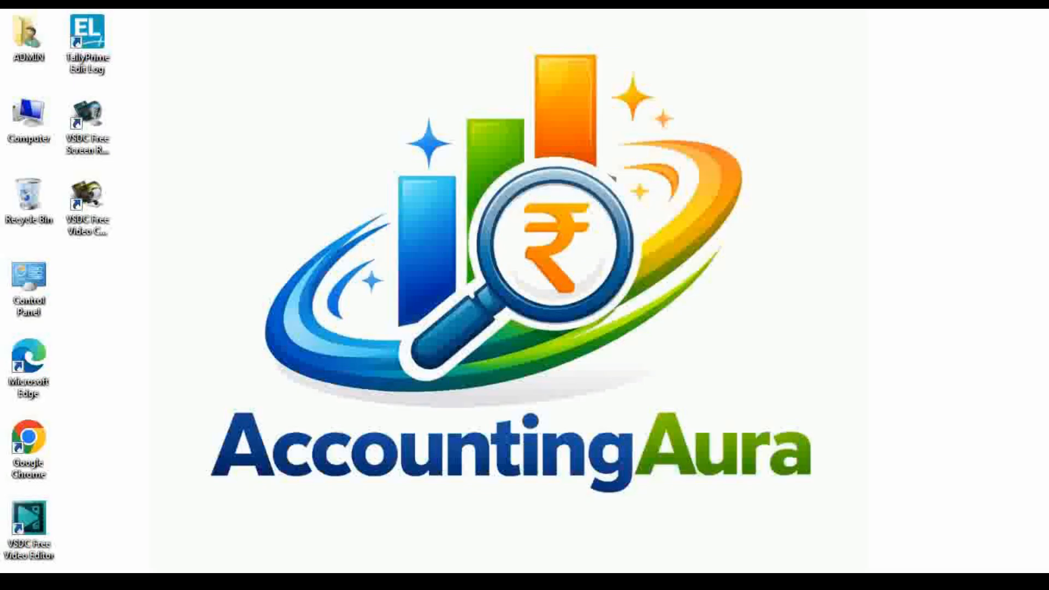
Launch TallyPrime Edit Log again to return to ABC Limited's Gateway of Tally
double_click(82, 33)
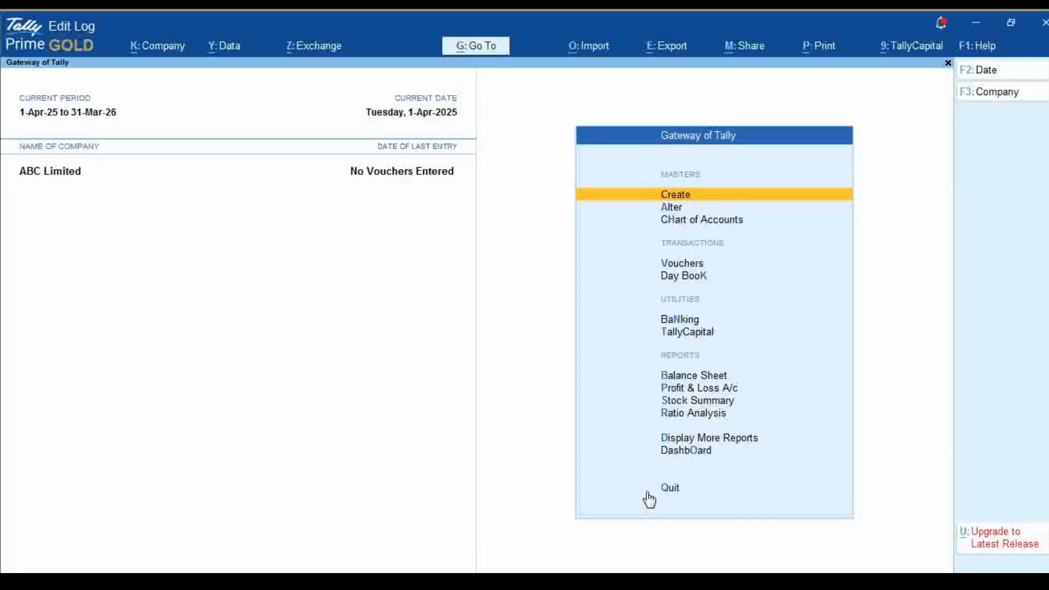
key("Return")
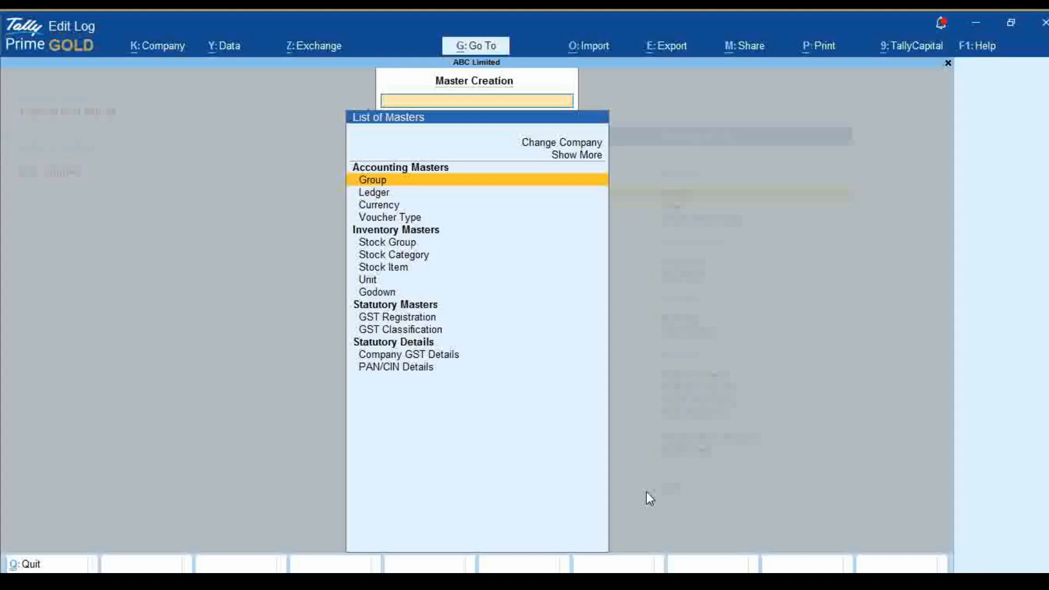
key("Down")
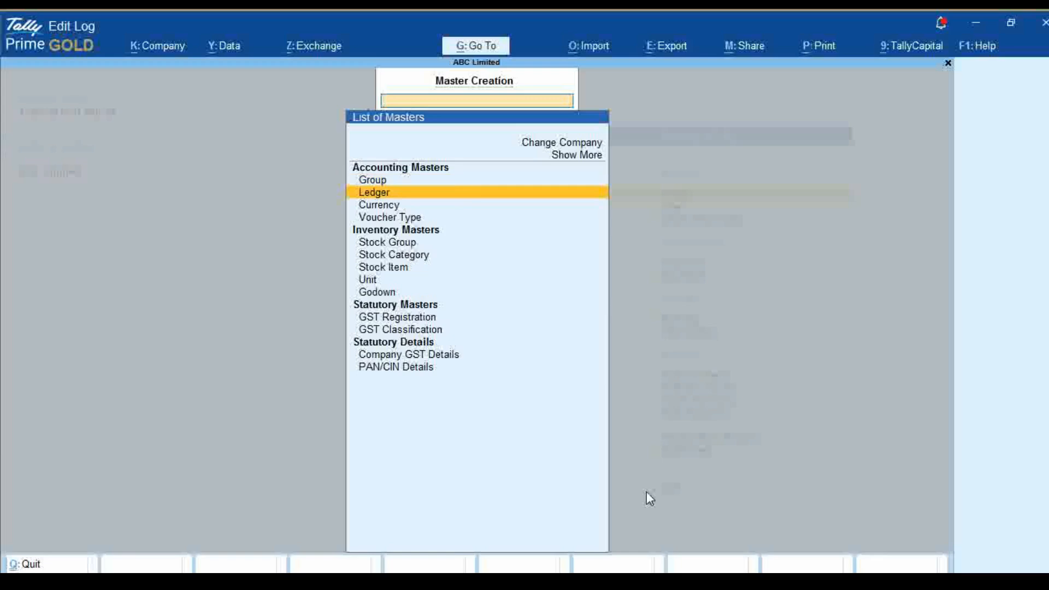
key("Return")
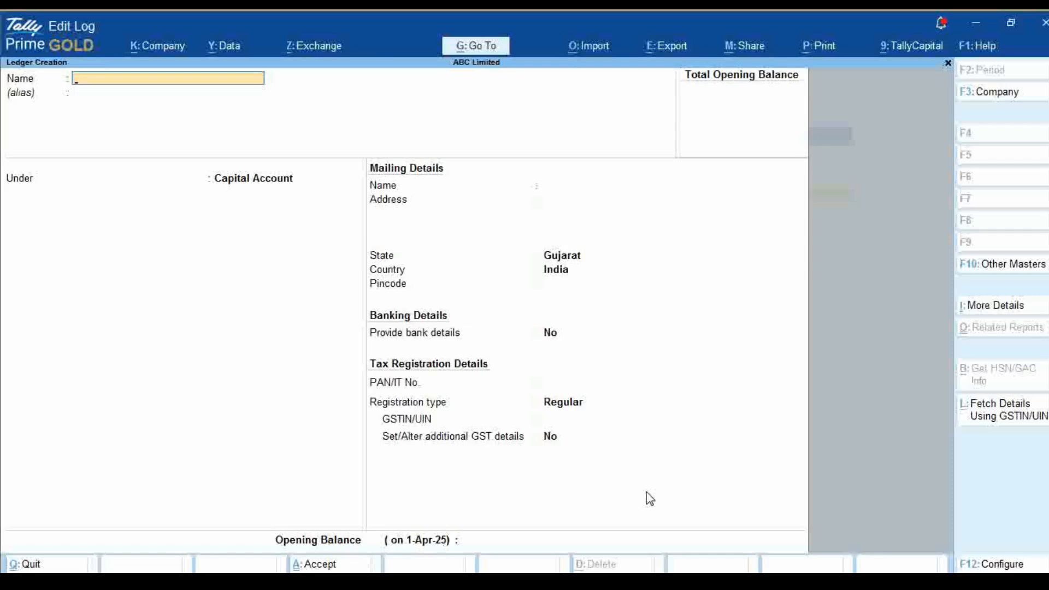
key("Escape")
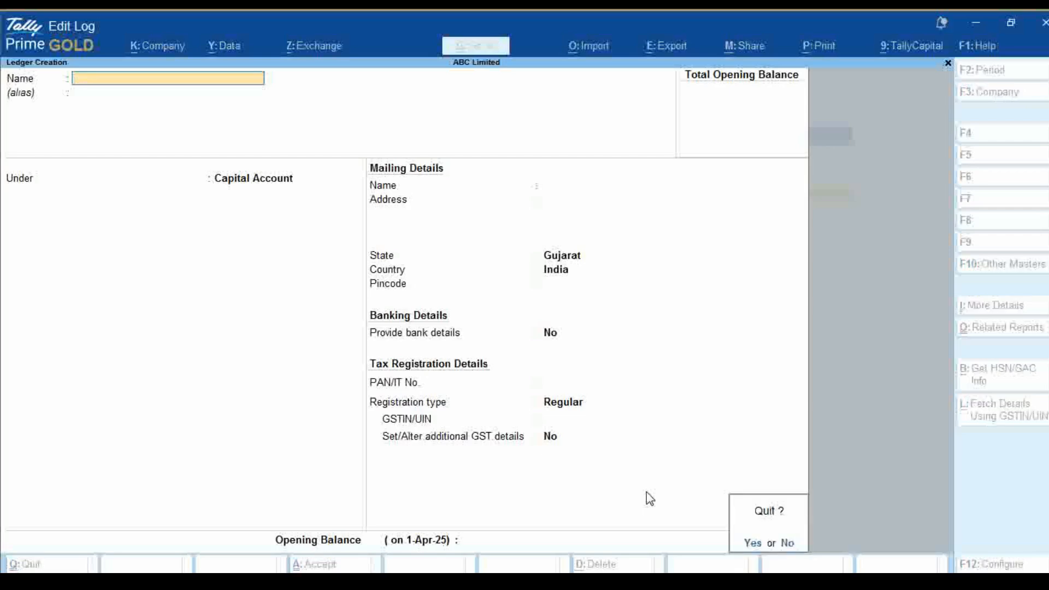
key("y")
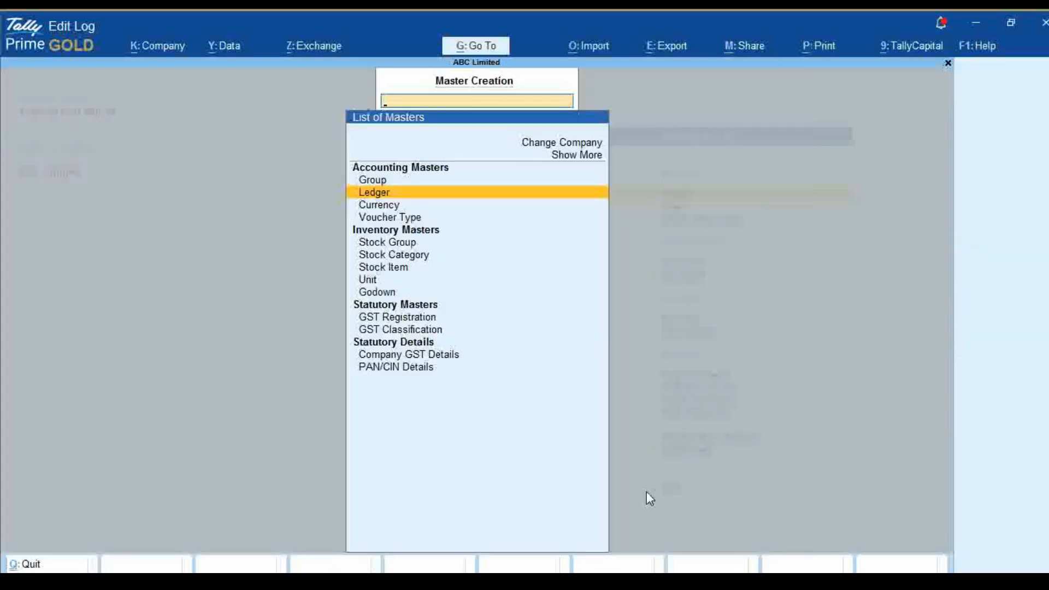
key("Escape")
Start a new ledger for ABC Limited and name it CGST
key("Return")
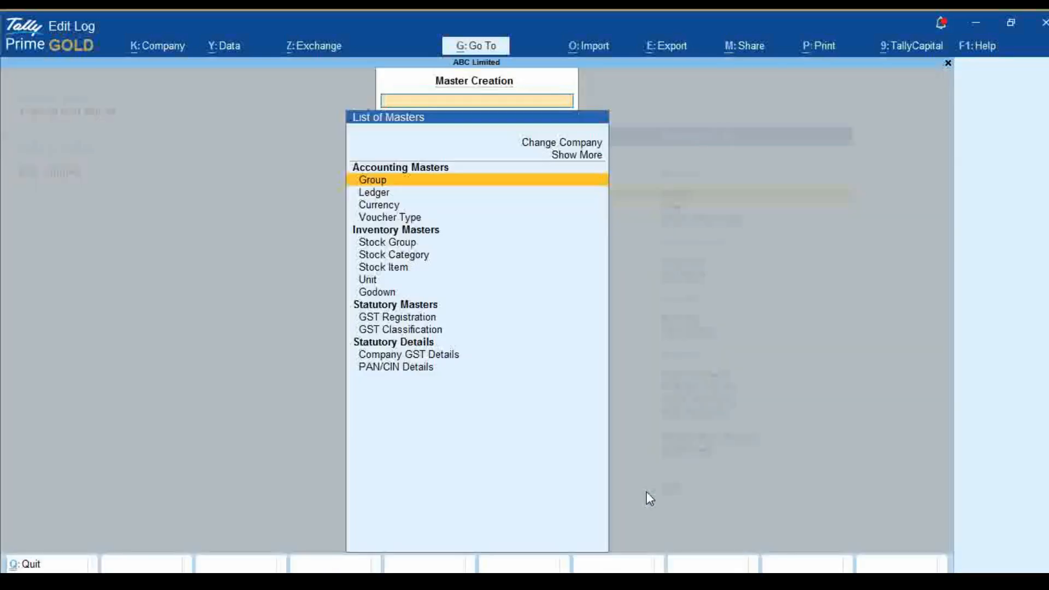
key("Down")
key("Return")
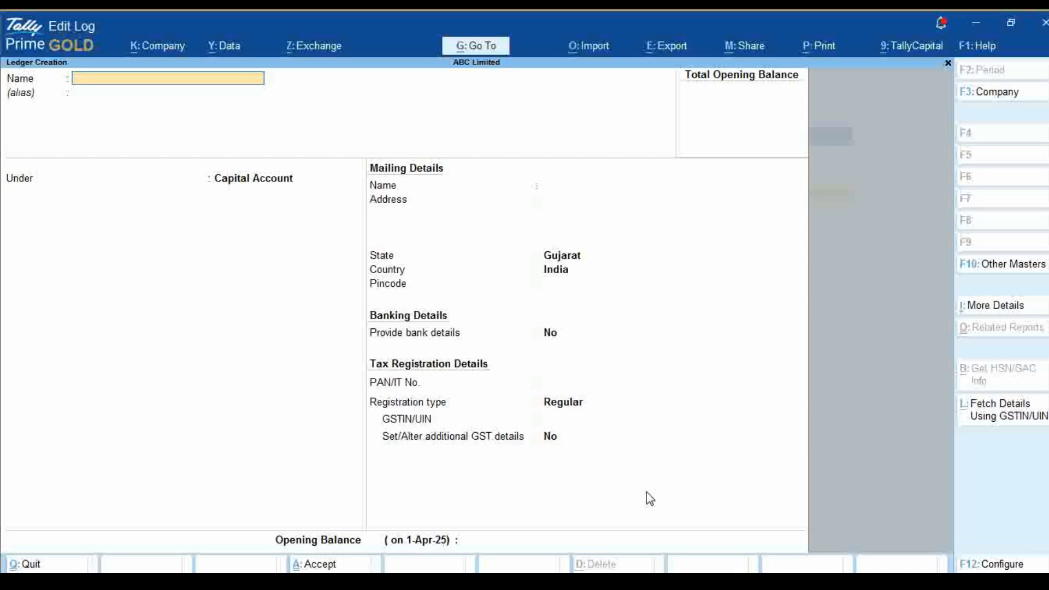
type("CGST")
key("Return")
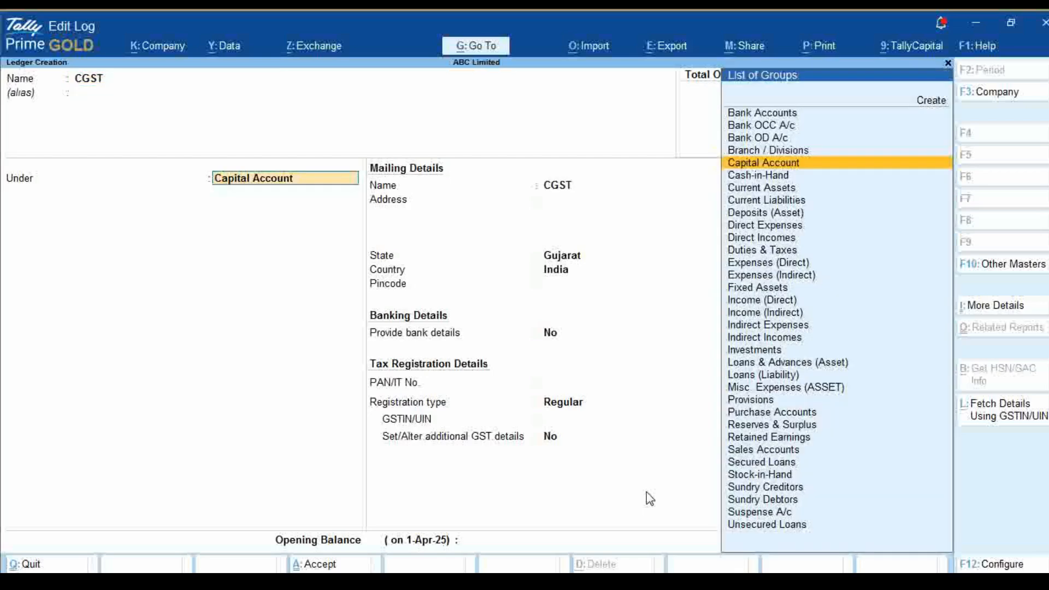
Place the CGST ledger under Duties & Taxes, with GST as the type of duty and CGST as the tax type
type("Ta")
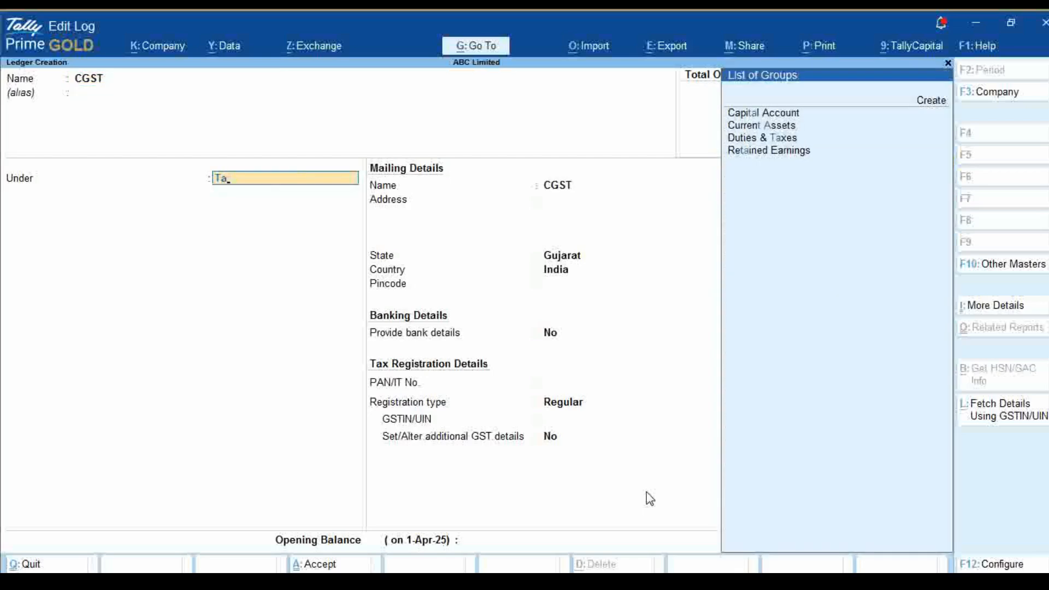
key("Down")
key("Down")
key("Down")
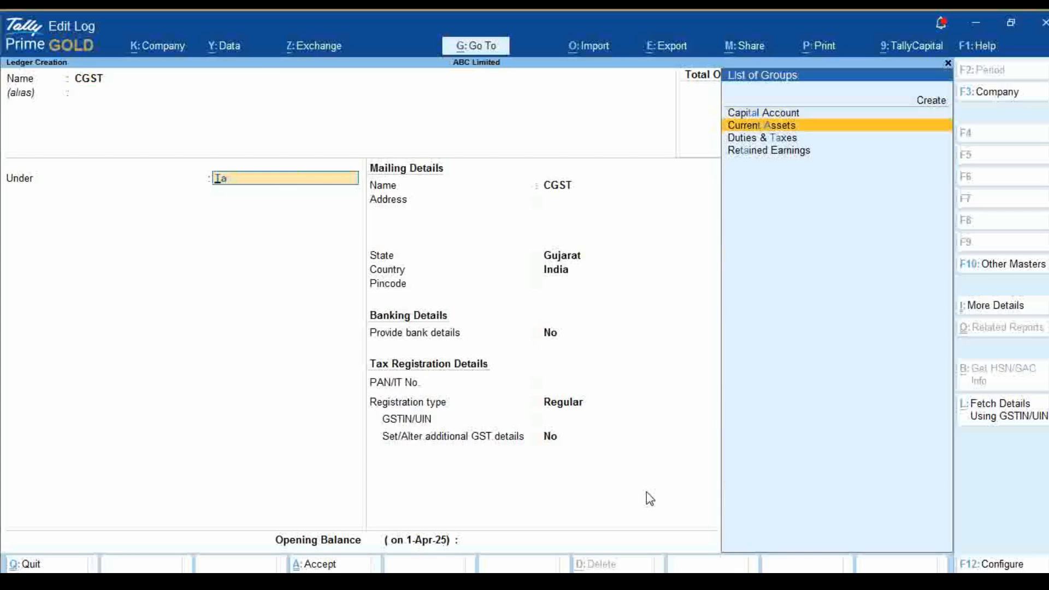
key("Return")
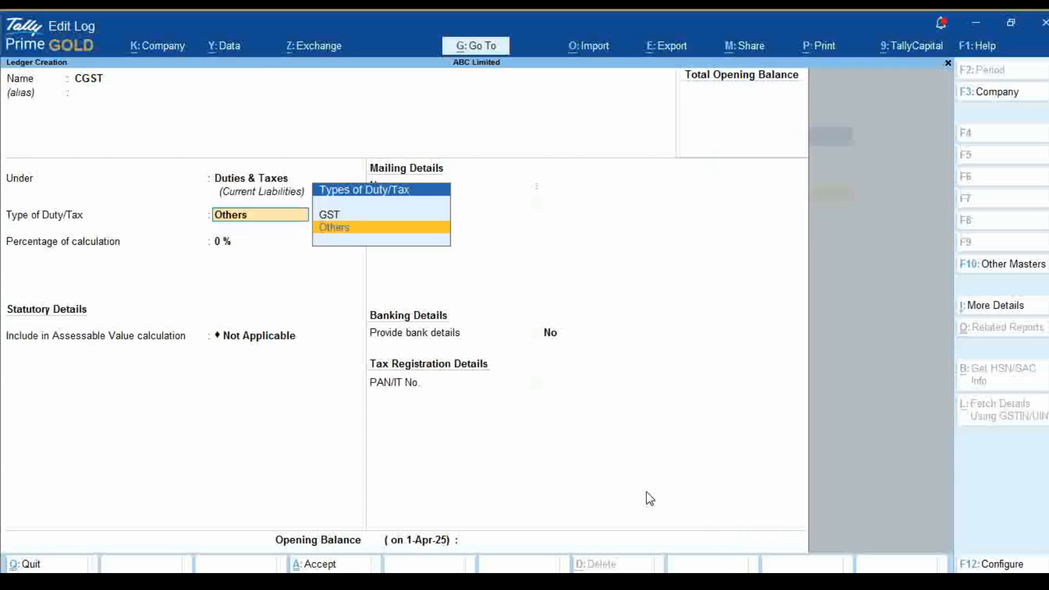
key("Up")
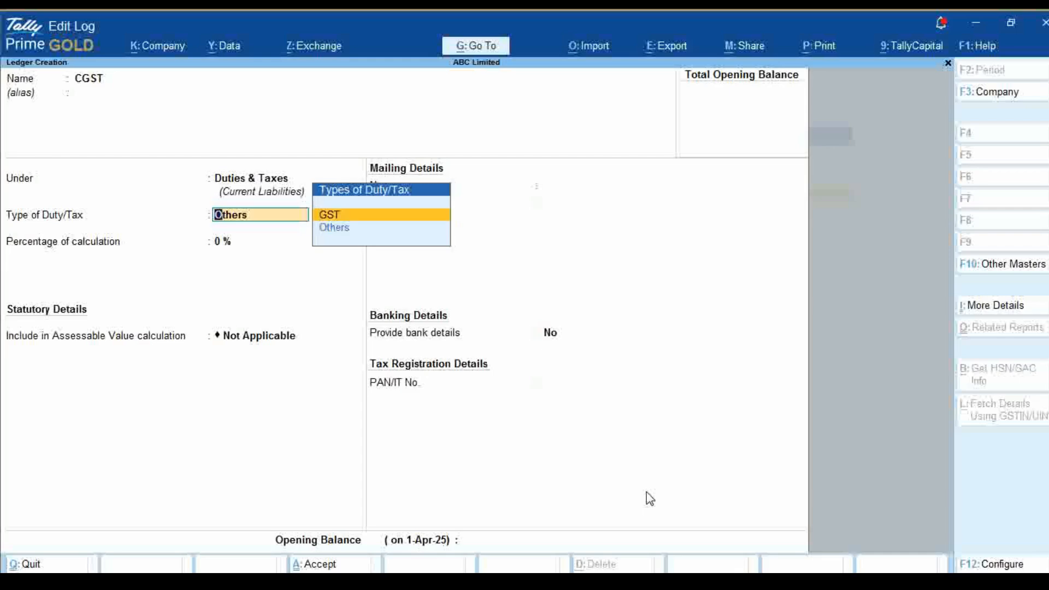
key("Return")
key("Down")
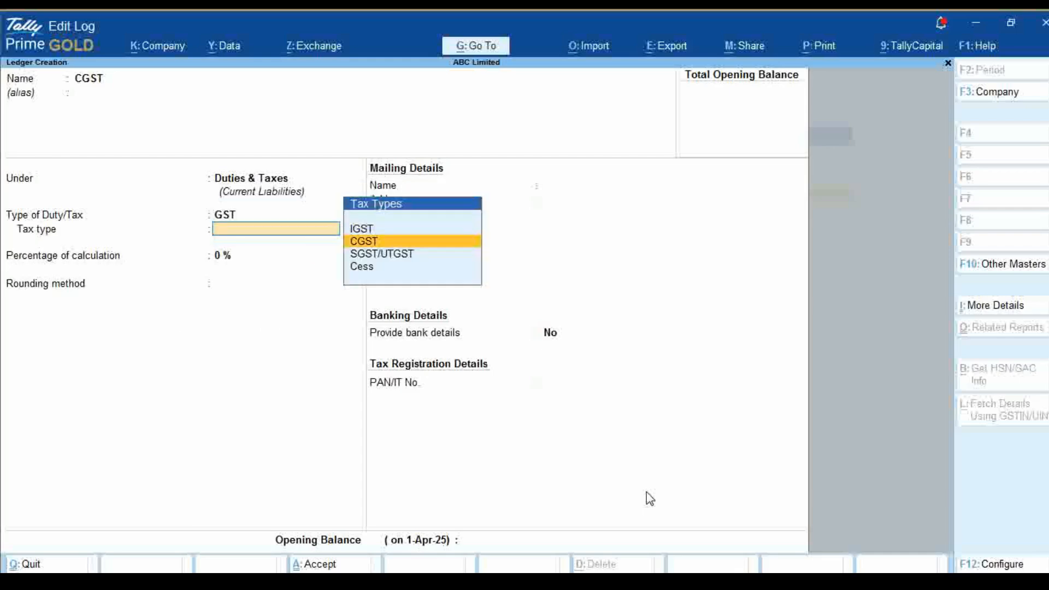
key("Return")
Set the CGST ledger's calculation percentage to 9% with rounding Not Applicable, skip the bank details and PAN, and save it
type("9")
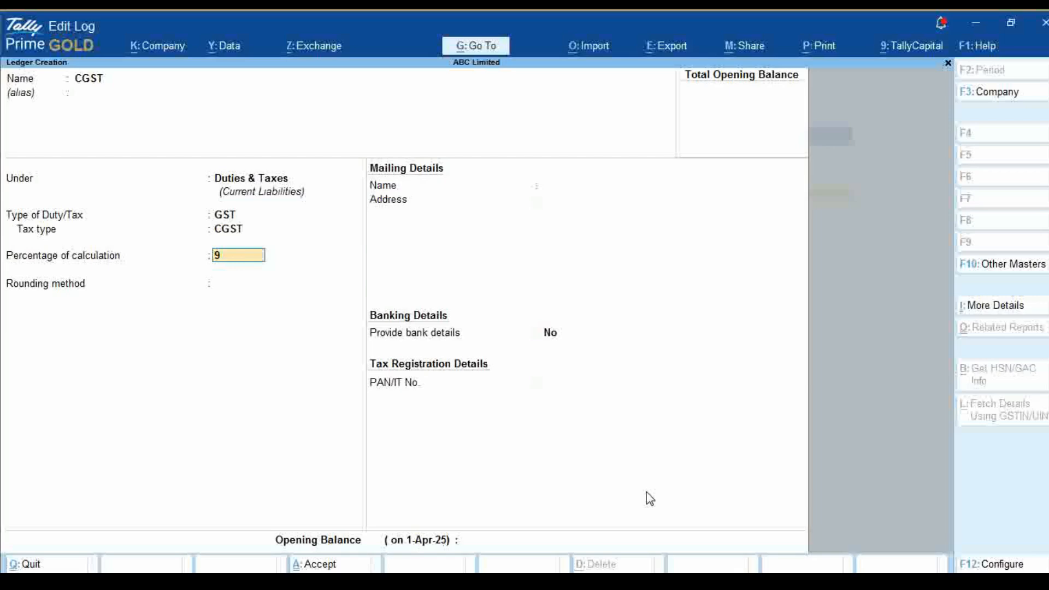
key("Return")
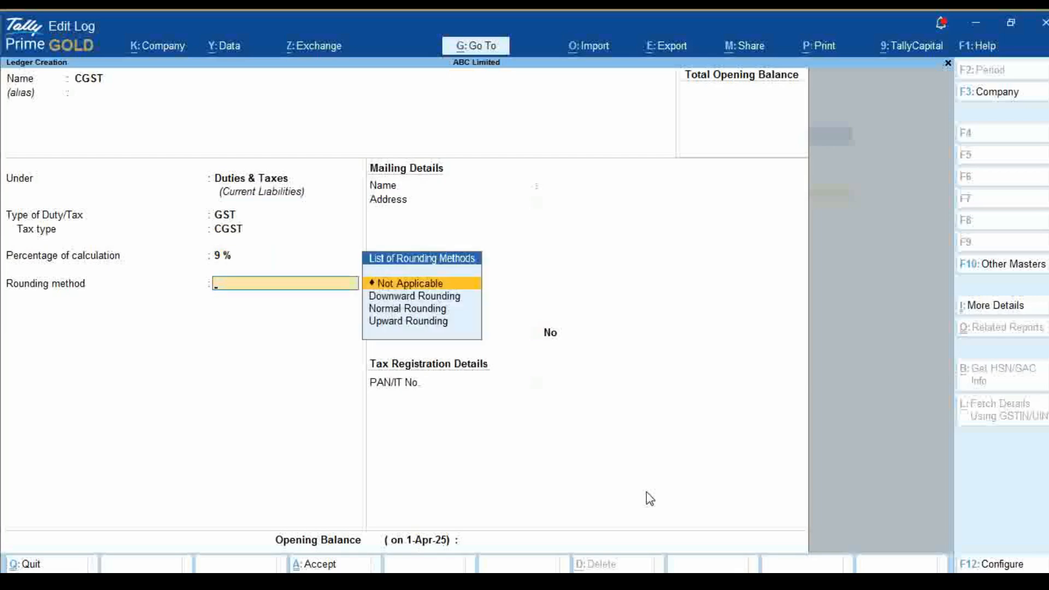
key("Return")
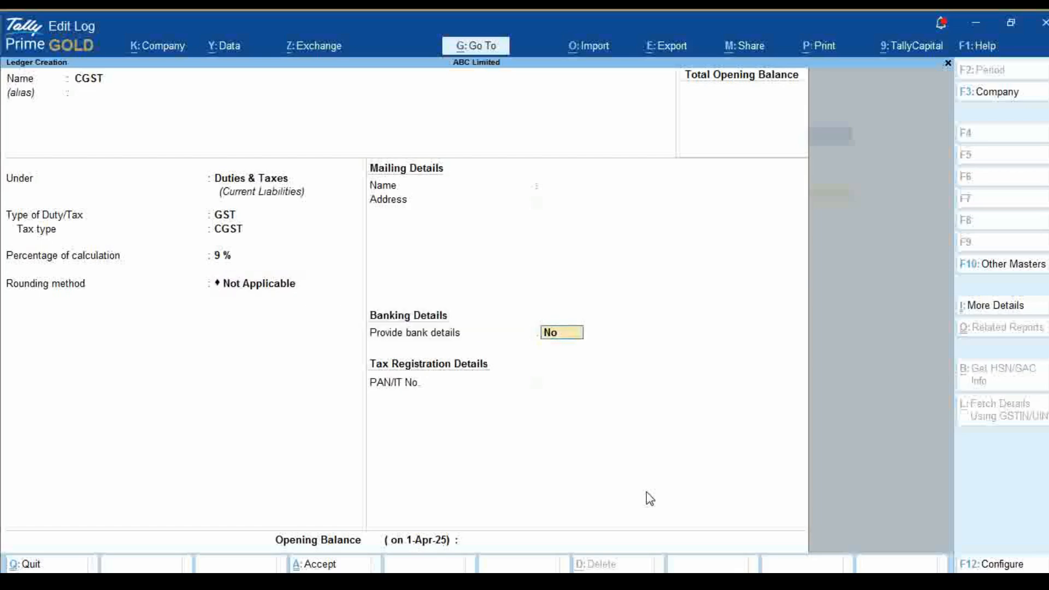
key("Return")
key("Return")
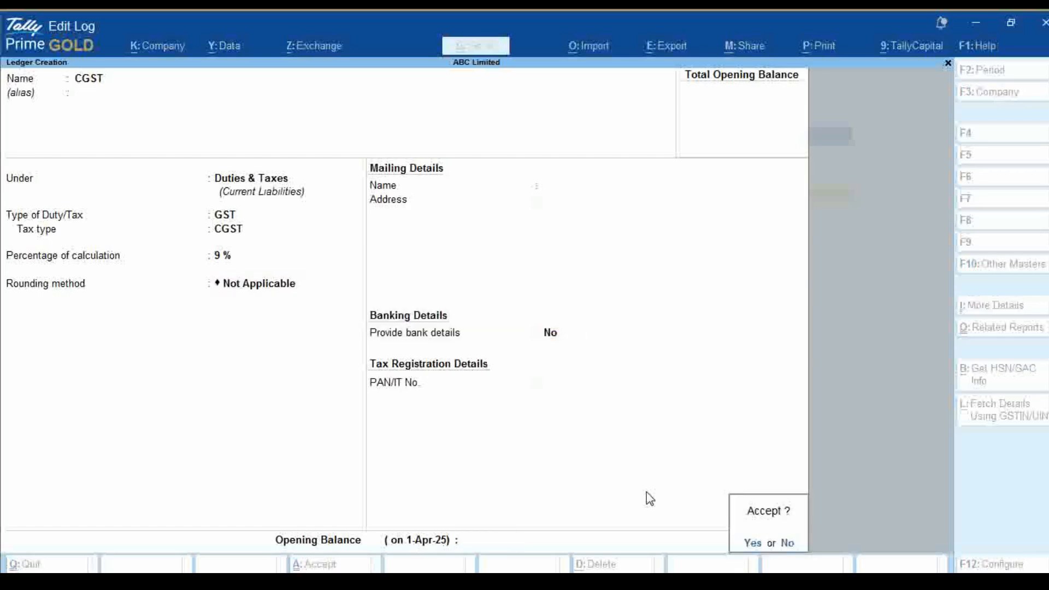
Name the next ledger SGST without an alias and keep it under Duties & Taxes
key("Return")
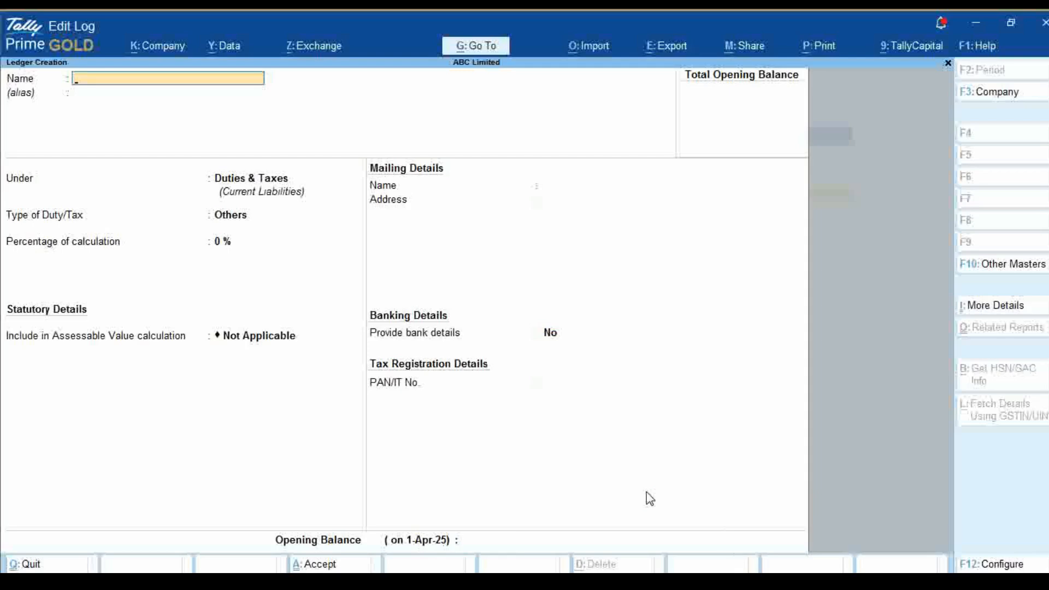
type("SGST")
key("Return")
key("Return")
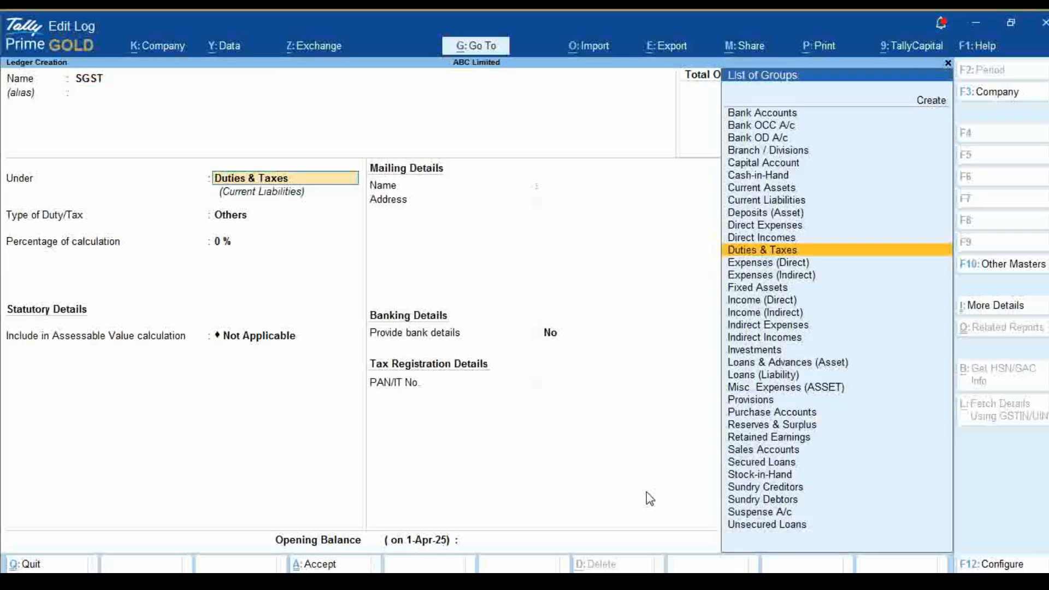
Set the SGST ledger's type of duty to GST and its tax type to SGST/UTGST
key("Return")
key("Up")
key("Return")
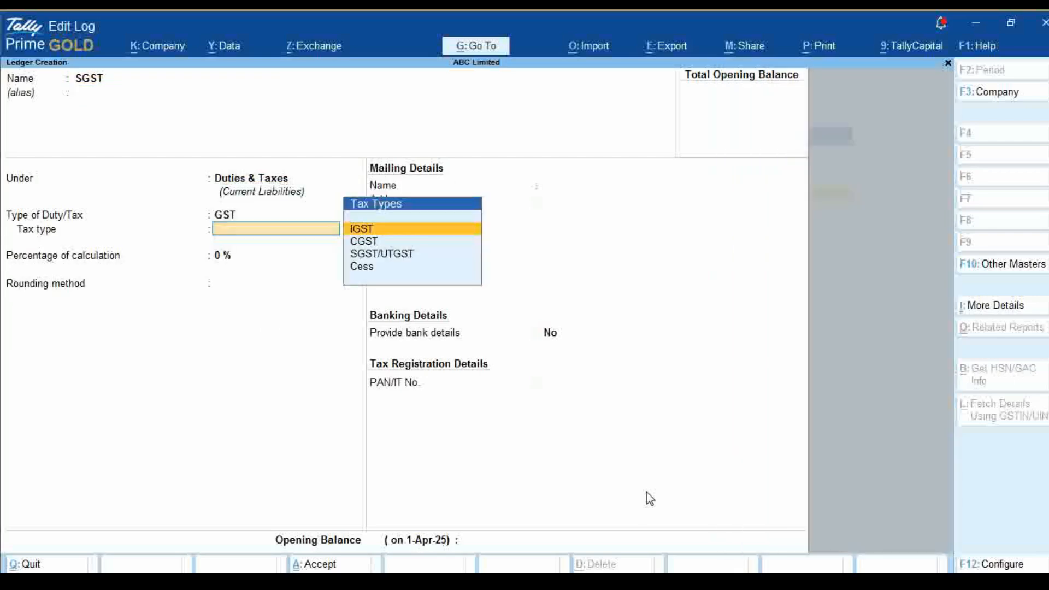
key("Down")
key("Down")
Set the SGST ledger's calculation percentage to 9% with rounding Not Applicable, skip the bank details and PAN, and save it
key("Return")
type("9")
key("Return")
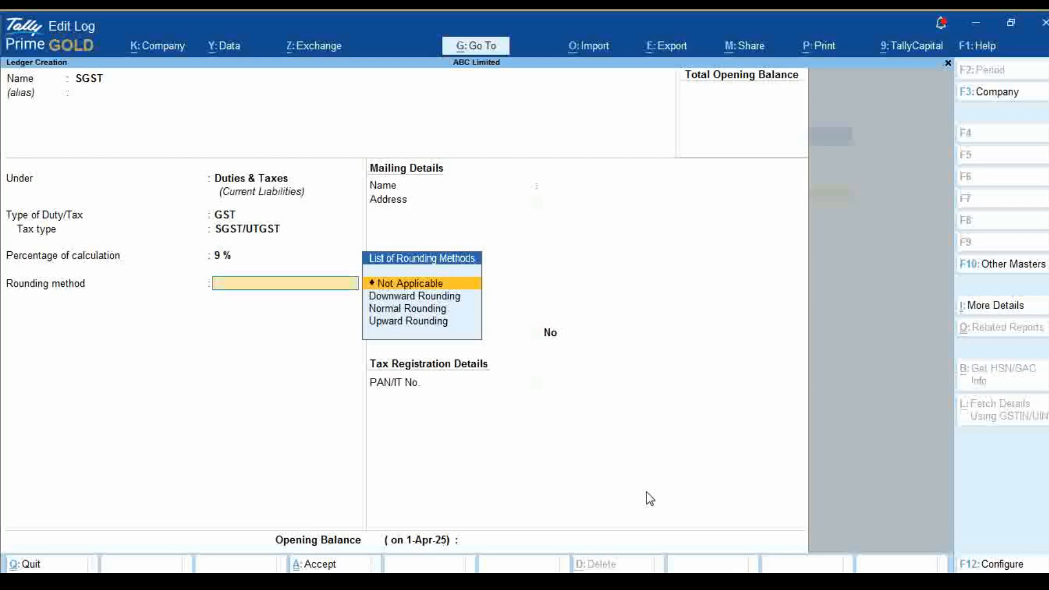
key("Return")
key("Return")
key("Return")
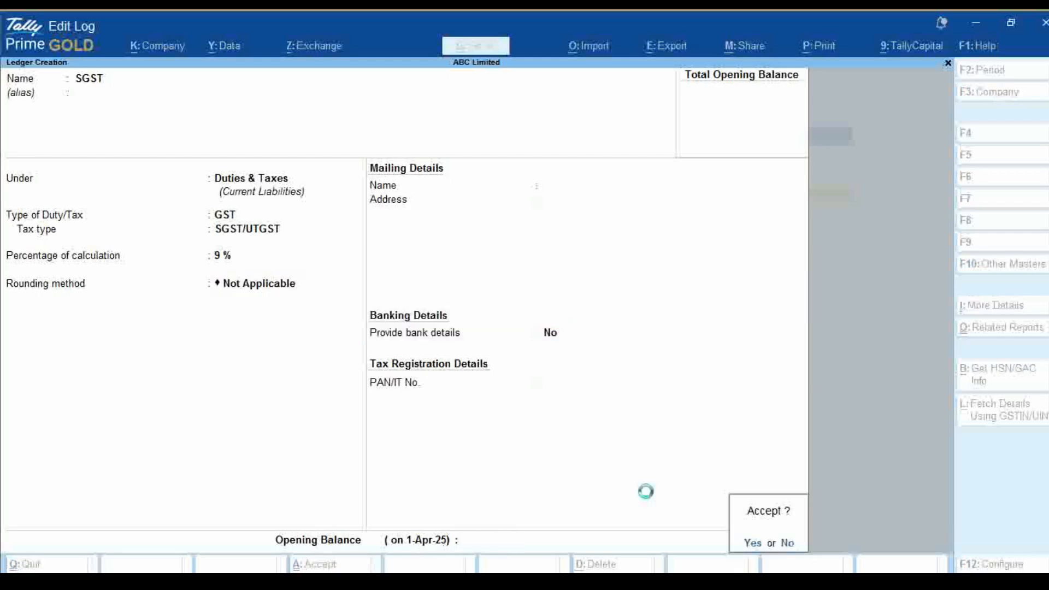
key("Return")
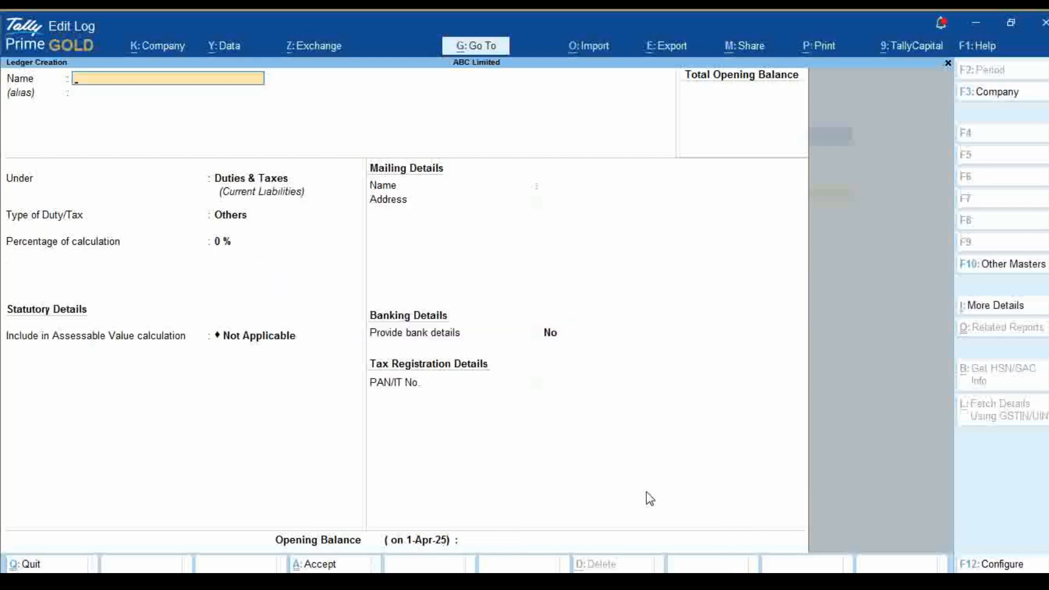
Leave ledger creation and return to the Gateway of Tally
key("Escape")
key("Return")
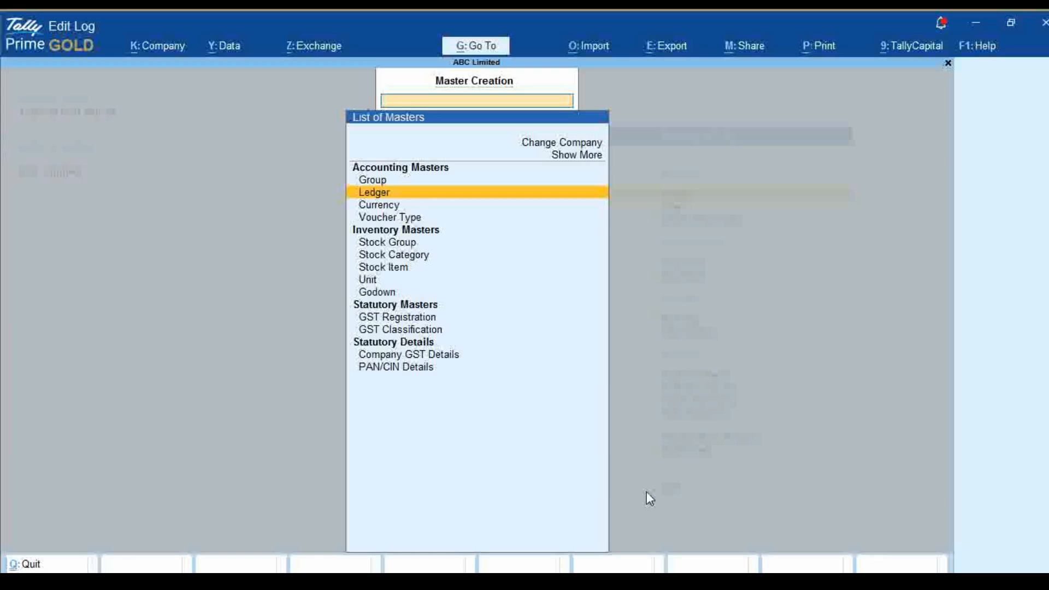
key("Escape")
key("Escape")
key("Escape")
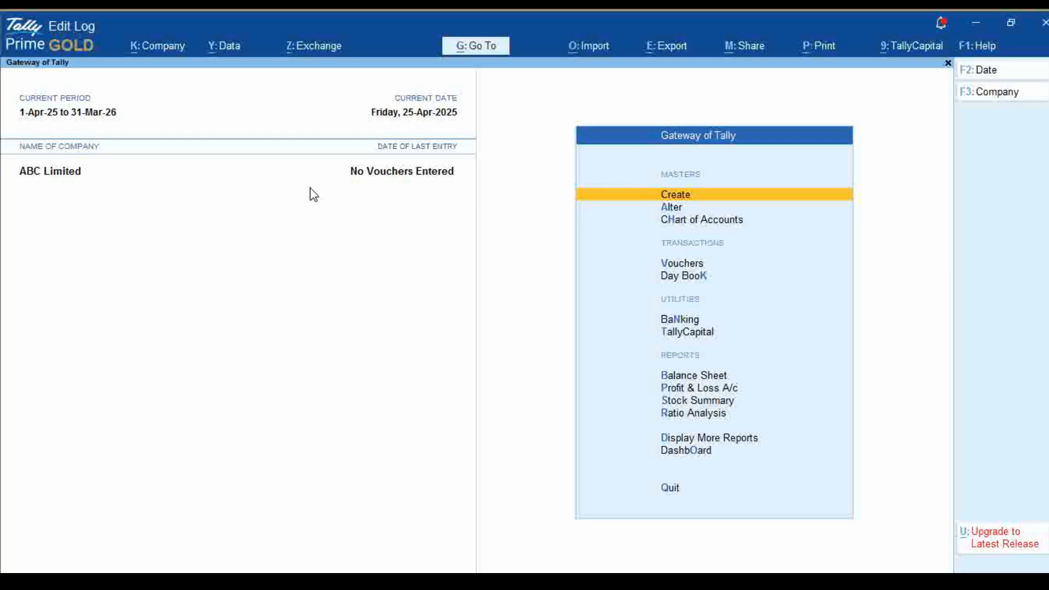
Open voucher entry from the Gateway of Tally to record a purchase
key("Down")
key("Down")
key("Down")
key("Down")
key("Up")
key("Down")
key("Up")
key("Return")
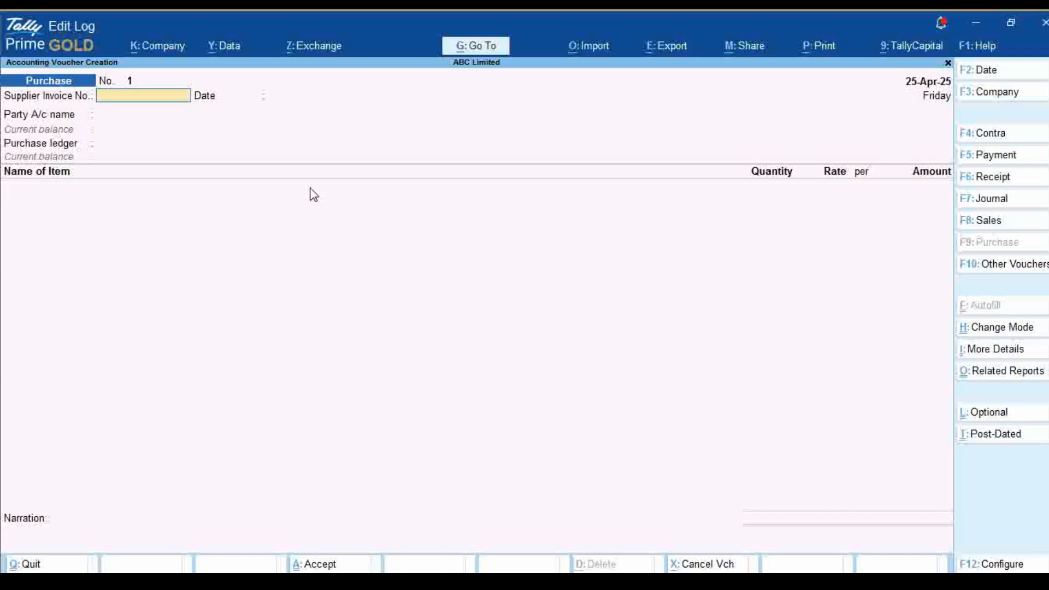
Set the purchase voucher date to 05-05-2025 and the supplier invoice number to 7950, keeping the same date for the invoice
key("F2")
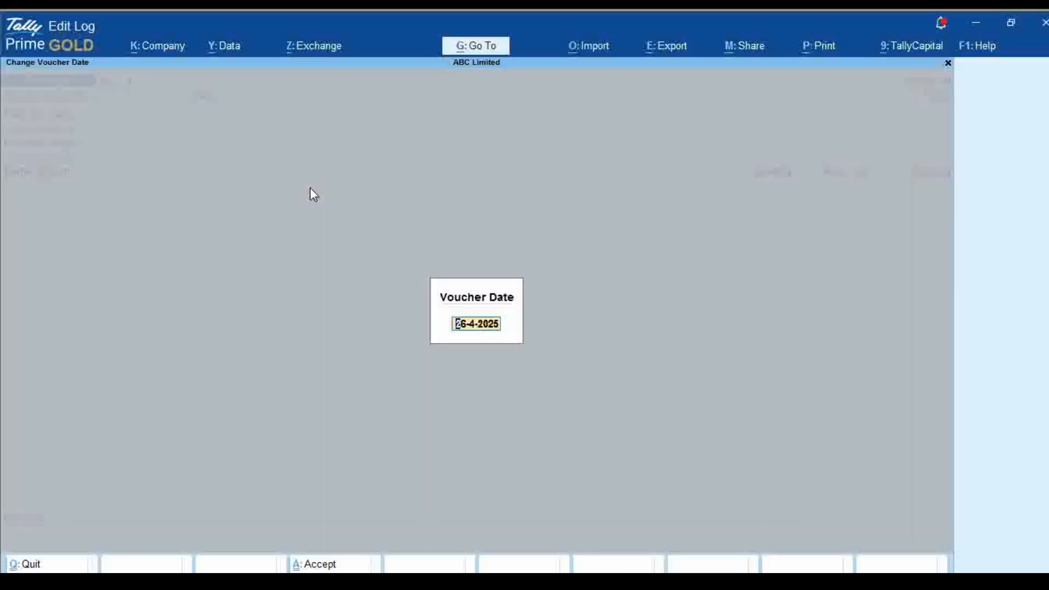
type("05-05-2025")
key("Return")
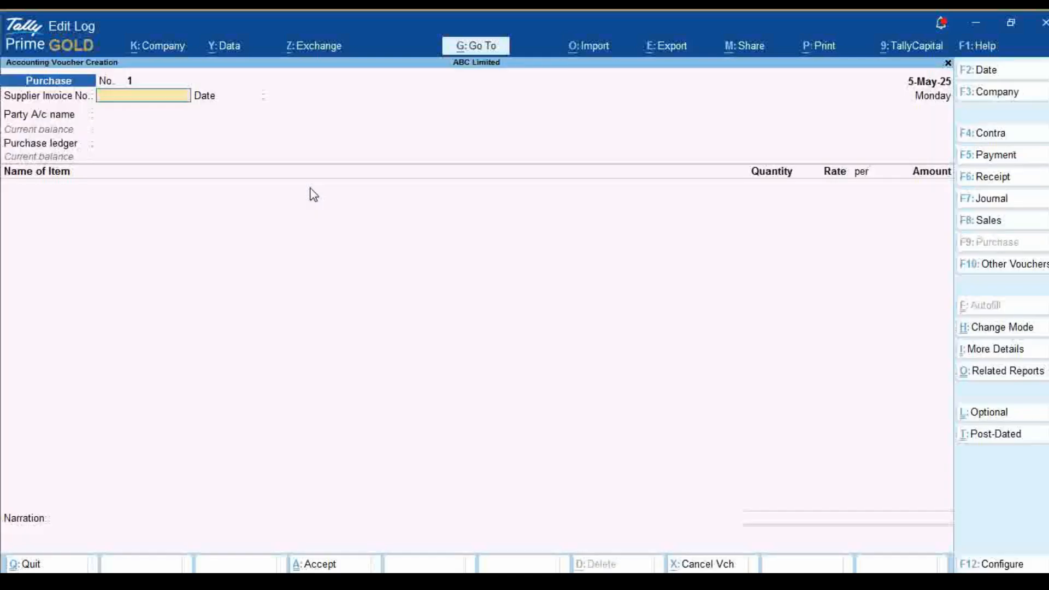
type("7950")
key("Return")
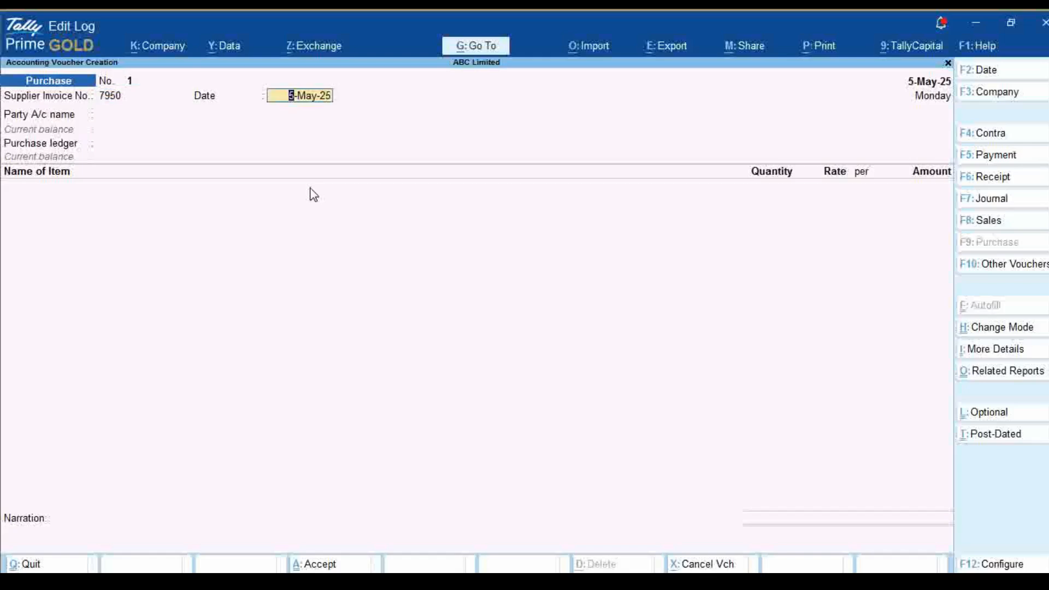
key("Return")
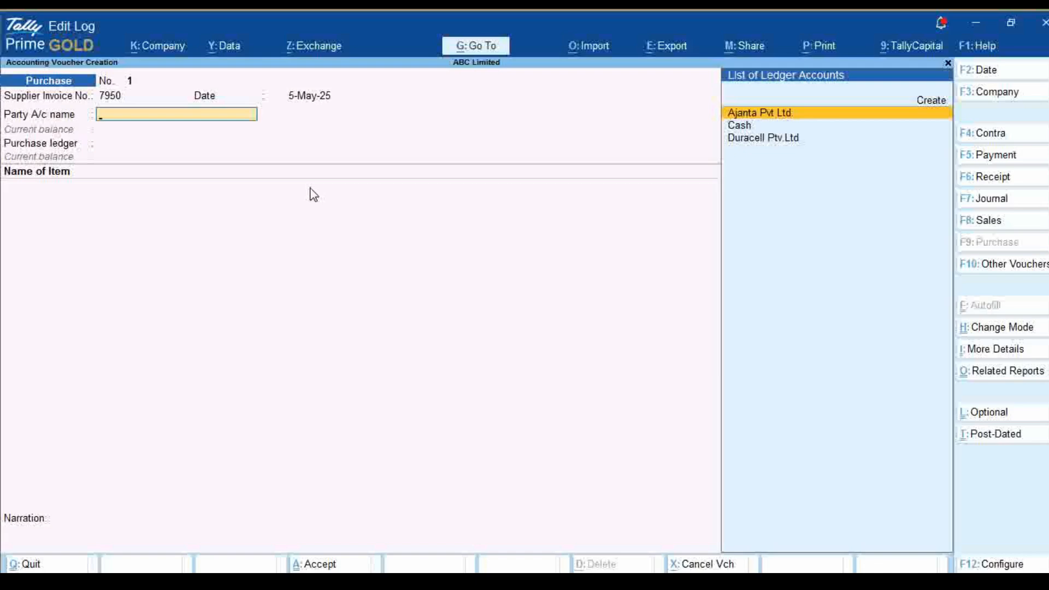
Choose Duracell Ptv.Ltd. as the party with receipt note Not Applicable, accept its details, and select Purchase A/c as the purchase ledger
key("Down")
key("Down")
key("Return")
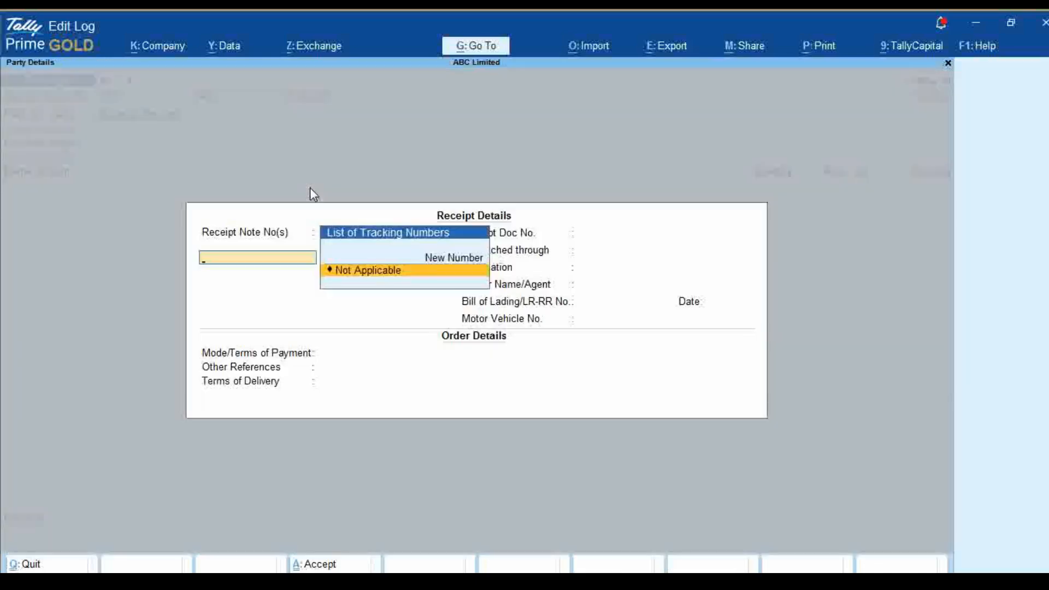
key("Return")
key("ctrl+a")
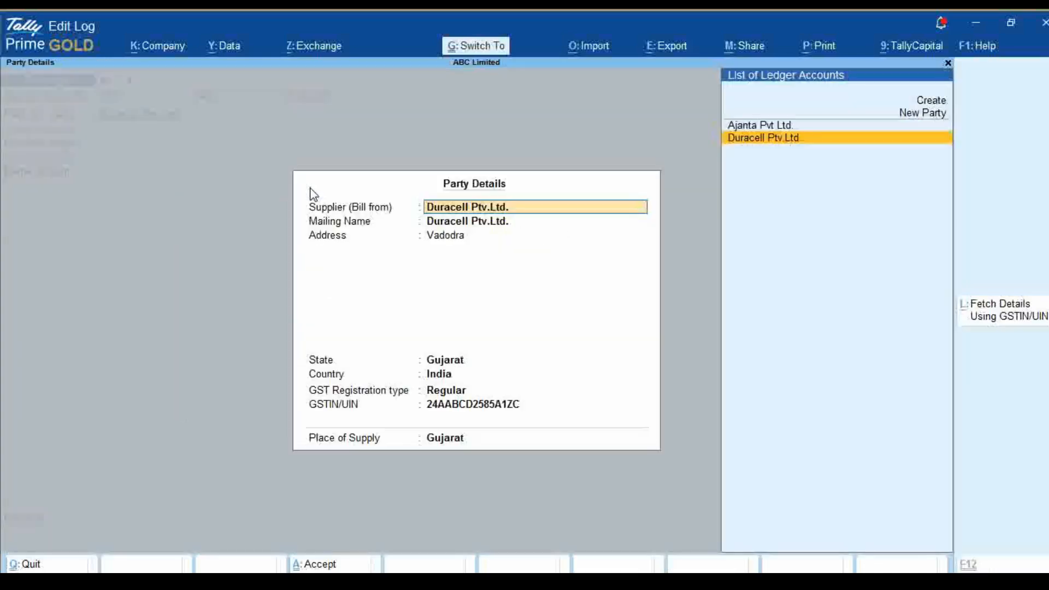
key("ctrl+a")
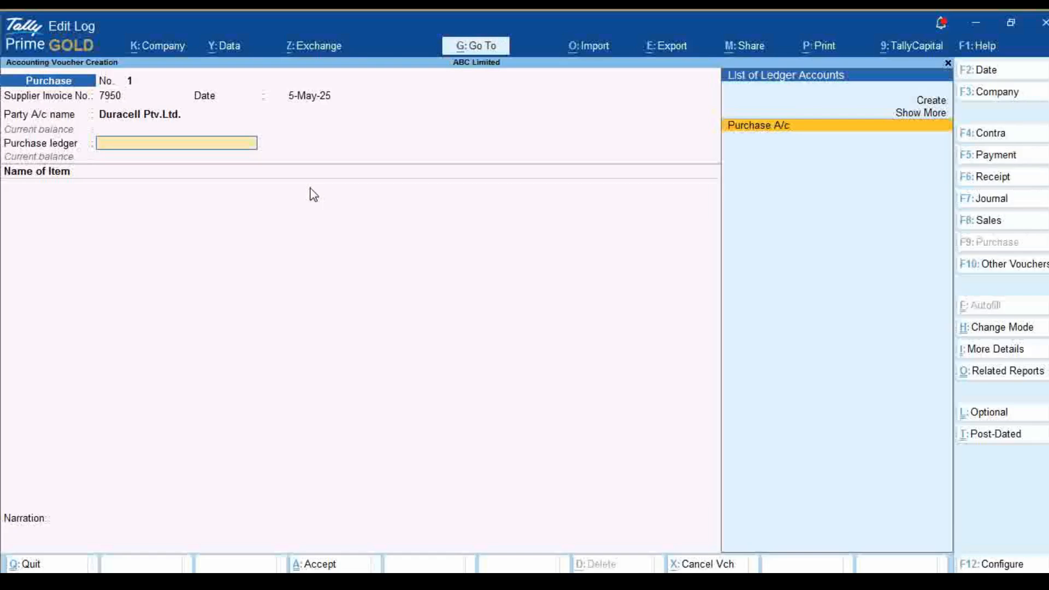
key("Return")
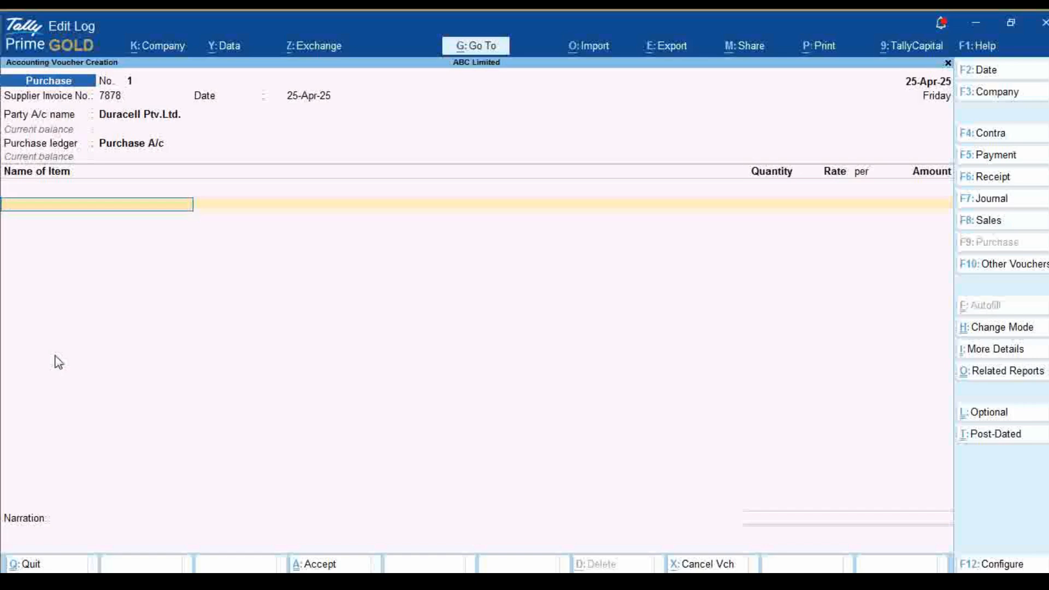
Create a stock item named Battery Non Rechargble under Primary from the purchase voucher's item line
key("alt")
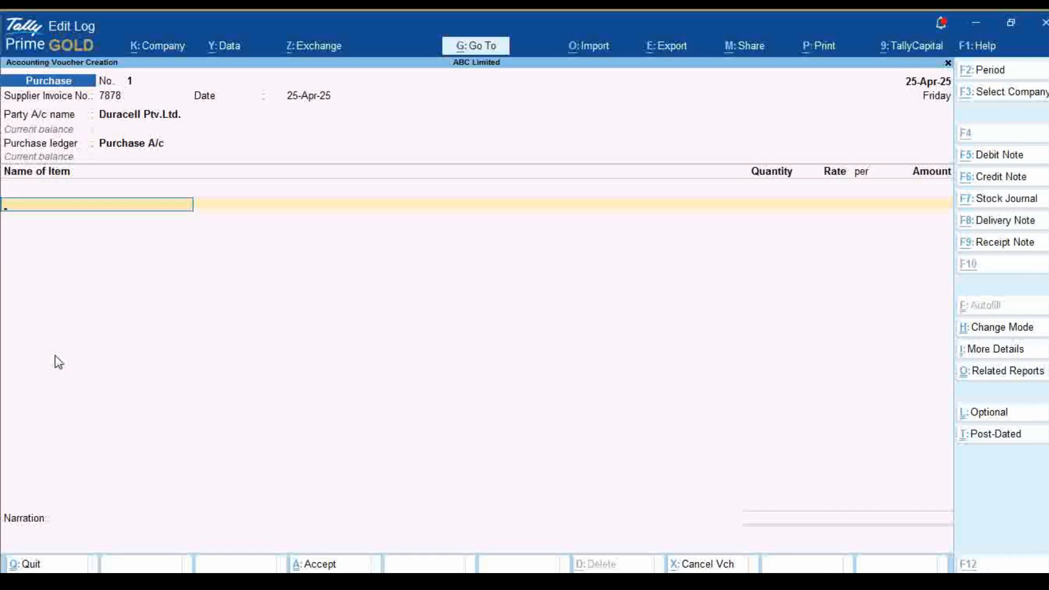
key("alt+c")
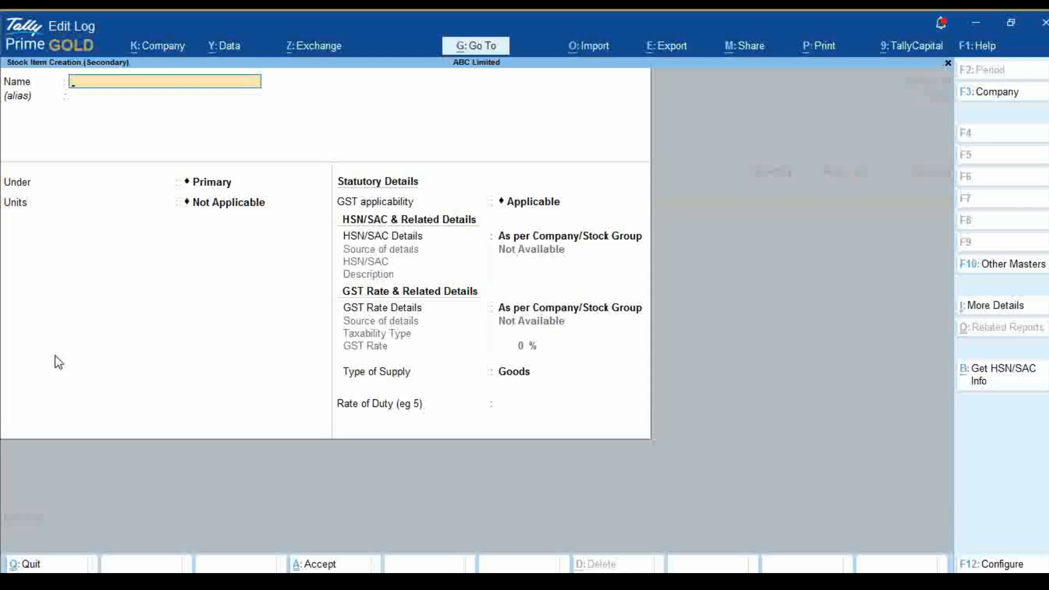
type("Battery Non Recha")
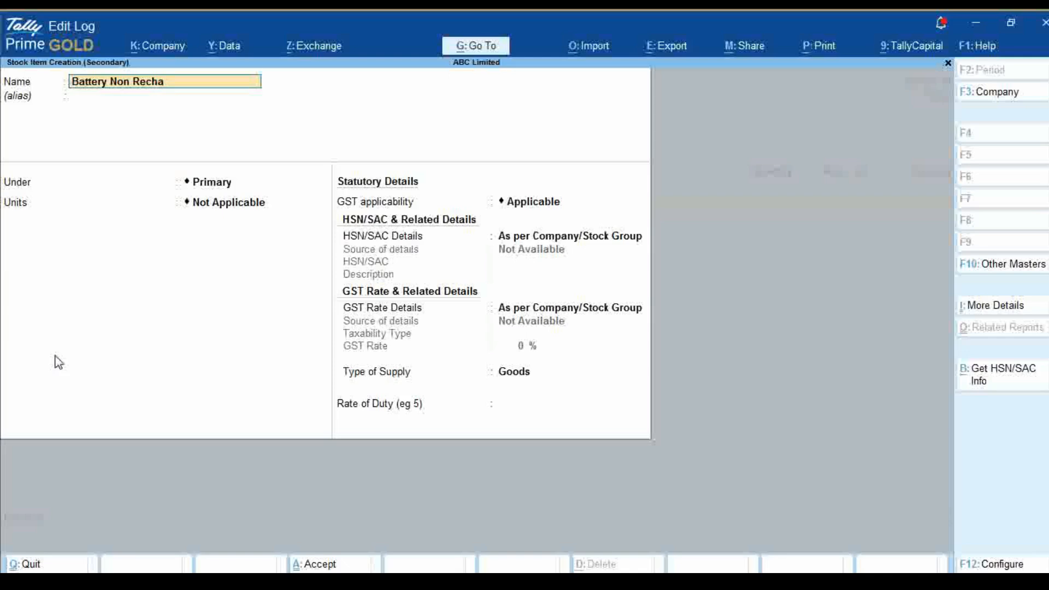
type("rgble")
key("Return")
key("Return")
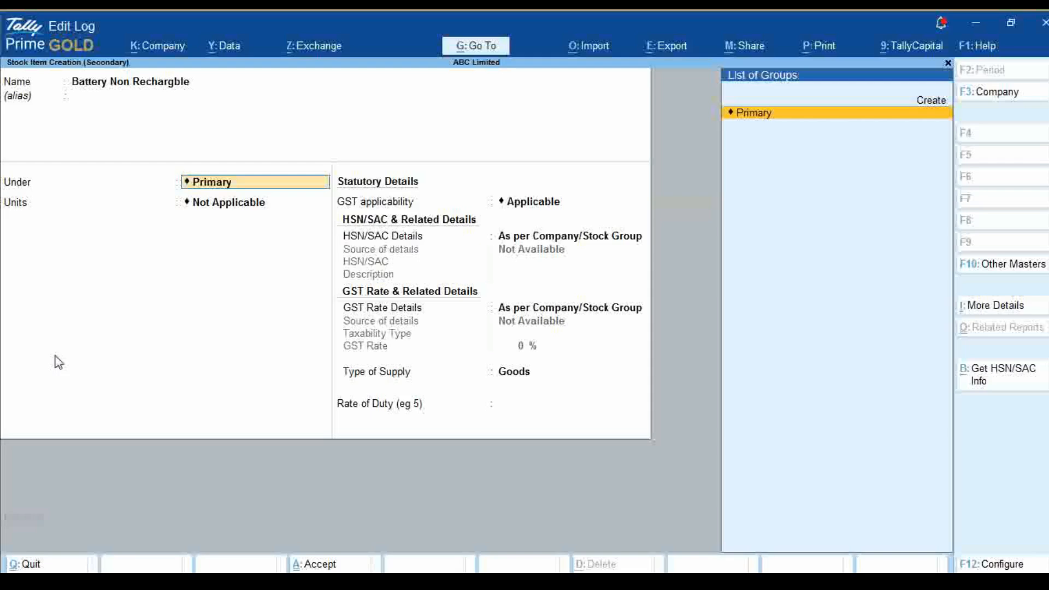
key("Return")
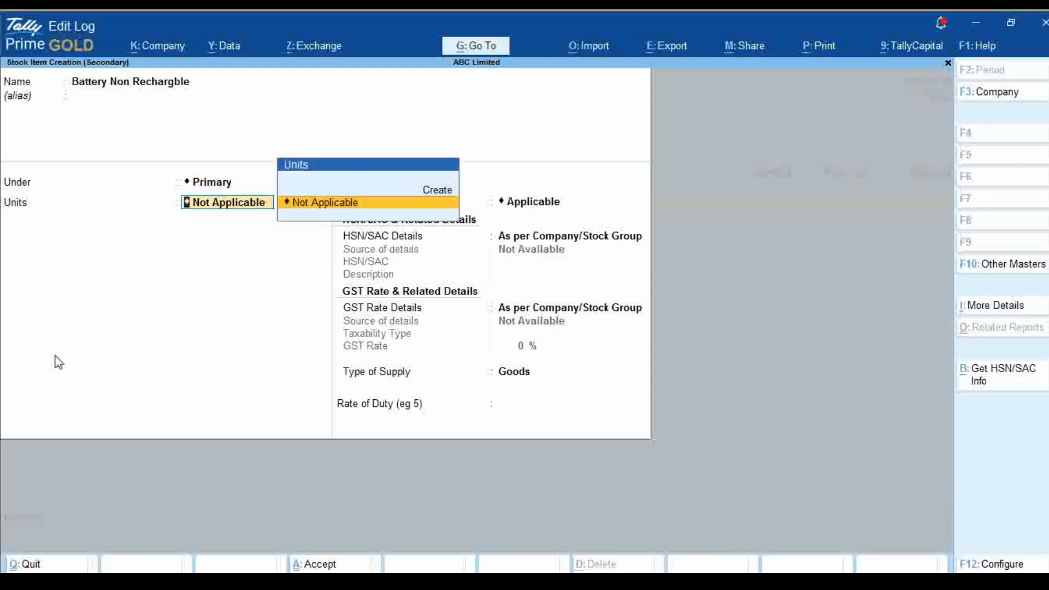
Start a new simple unit for the item with symbol pcs and formal name Picies
key("Up")
key("Return")
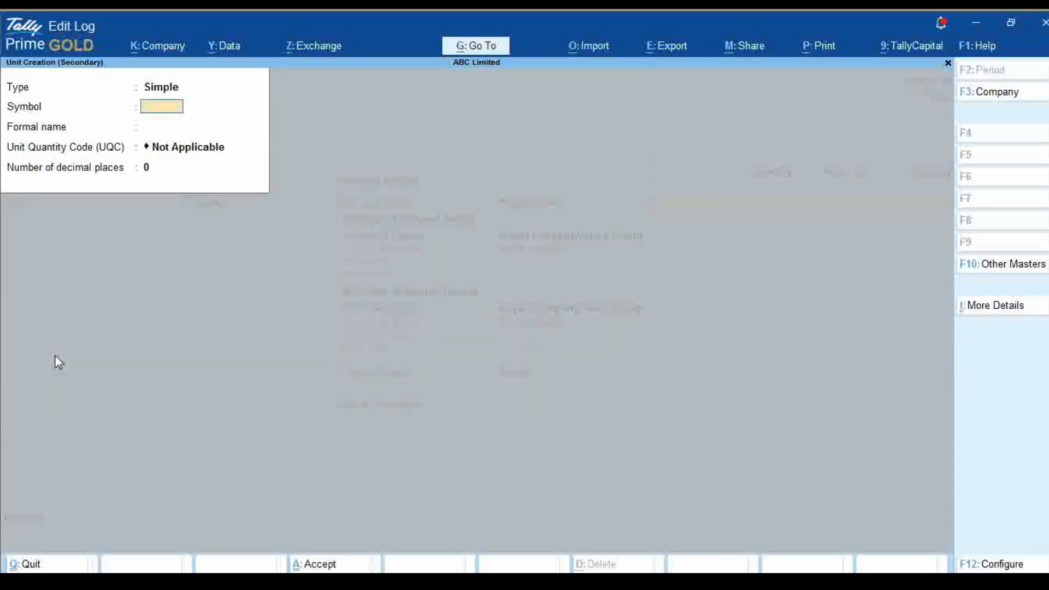
type("pcs")
key("Return")
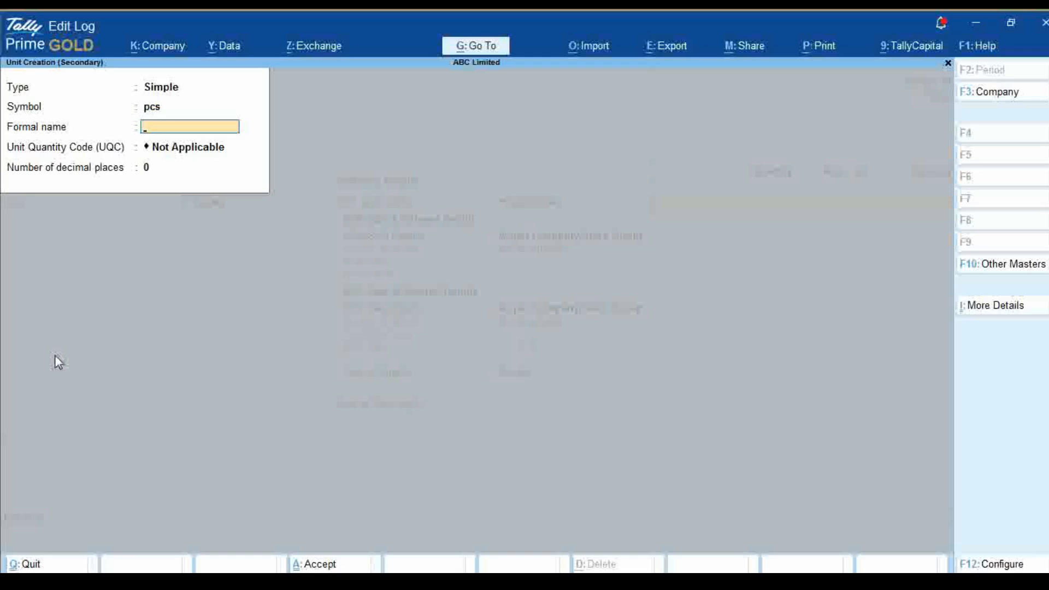
type("Pcs")
key("BackSpace")
key("BackSpace")
key("BackSpace")
type("Picies")
key("Return")
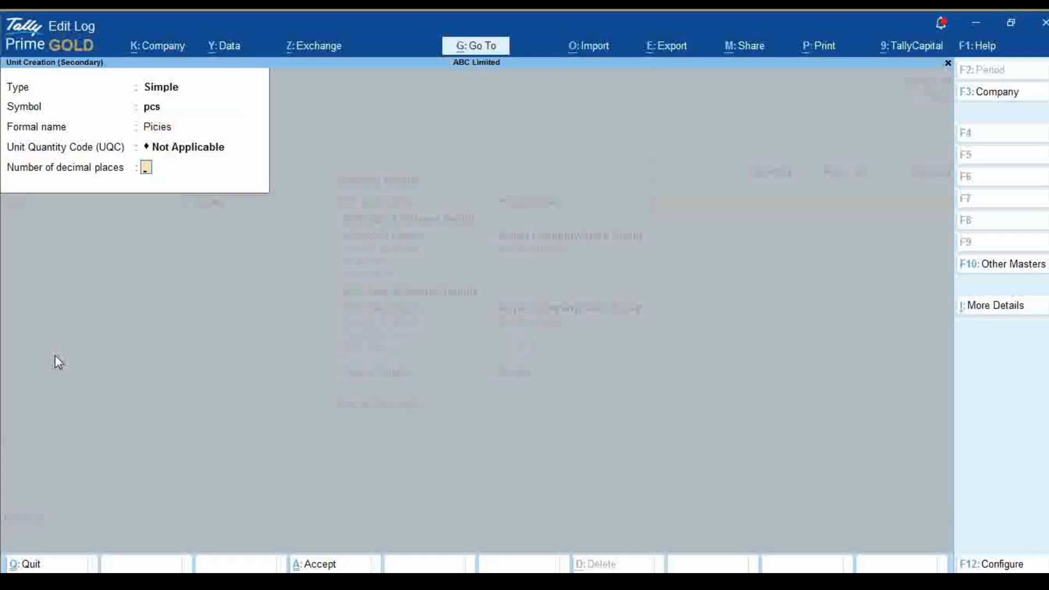
Set the pcs unit's Unit Quantity Code to PCS-PIECES
key("BackSpace")
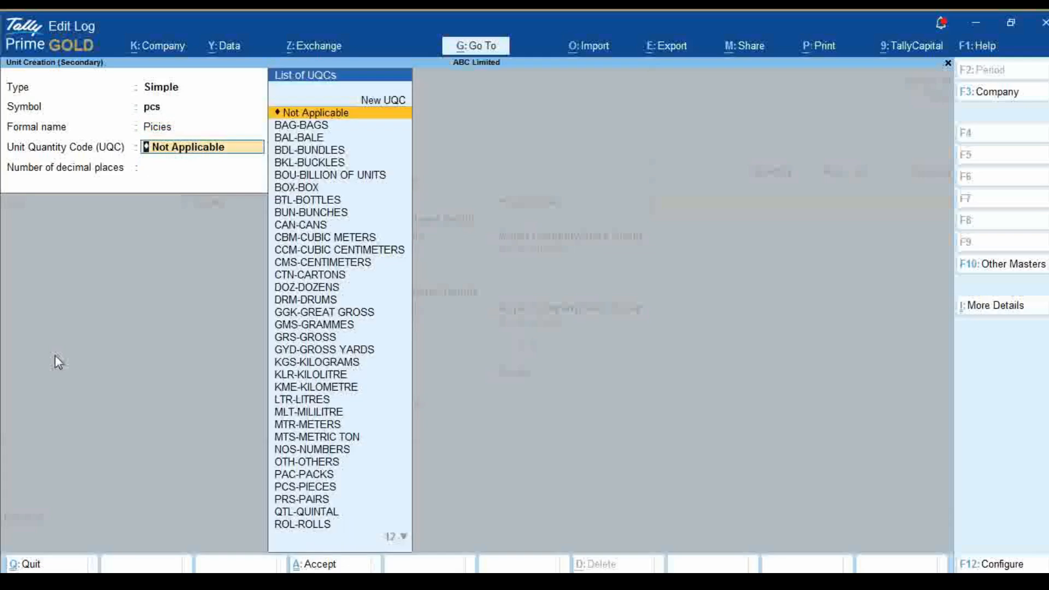
type("P")
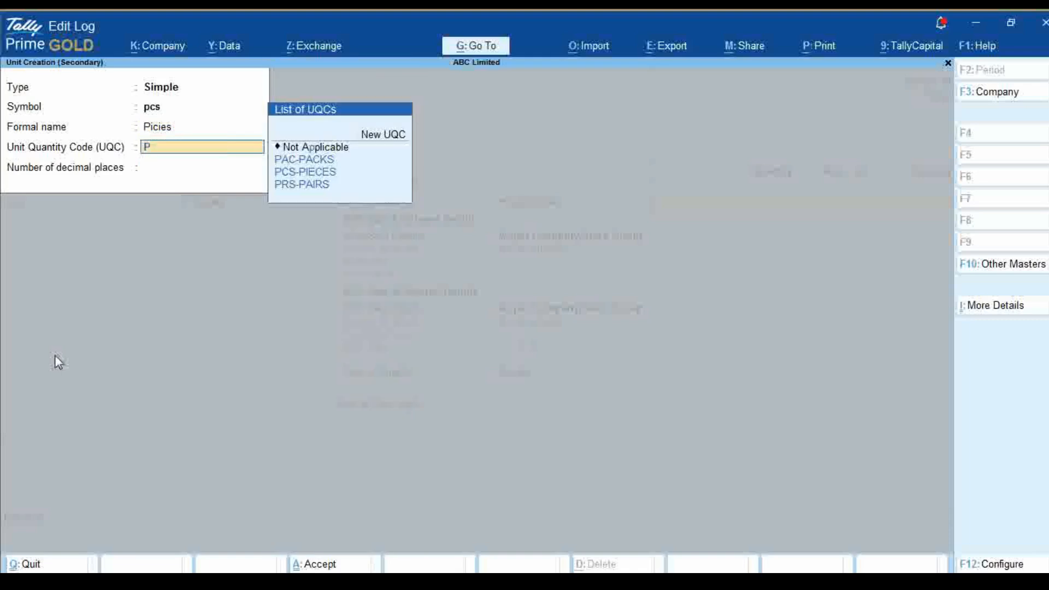
key("Down")
key("Down")
key("Return")
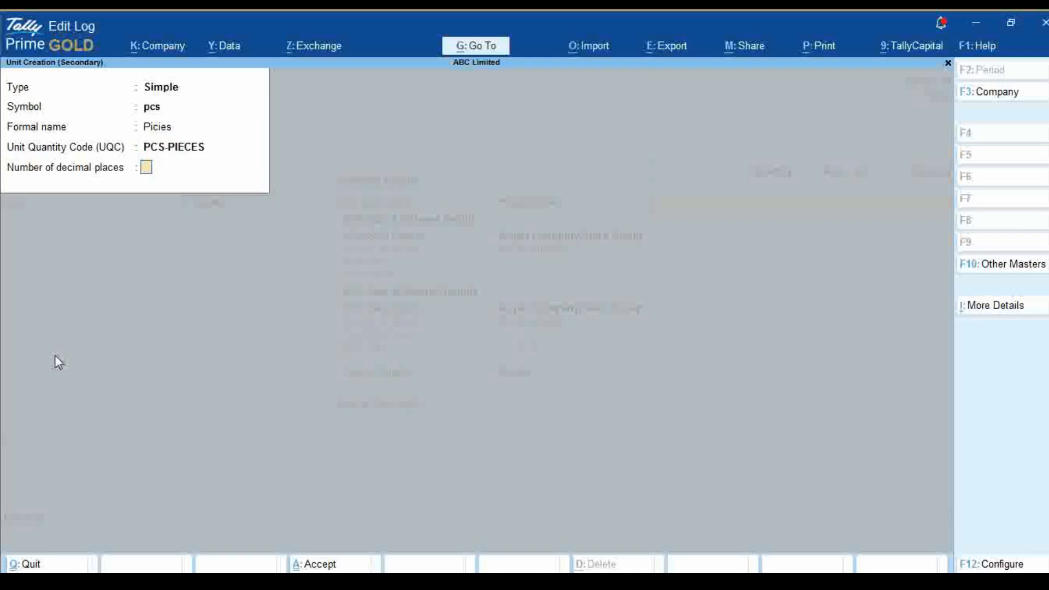
Change the unit's formal name to PIECES, keep 0 decimal places and save the unit
key("BackSpace")
key("BackSpace")
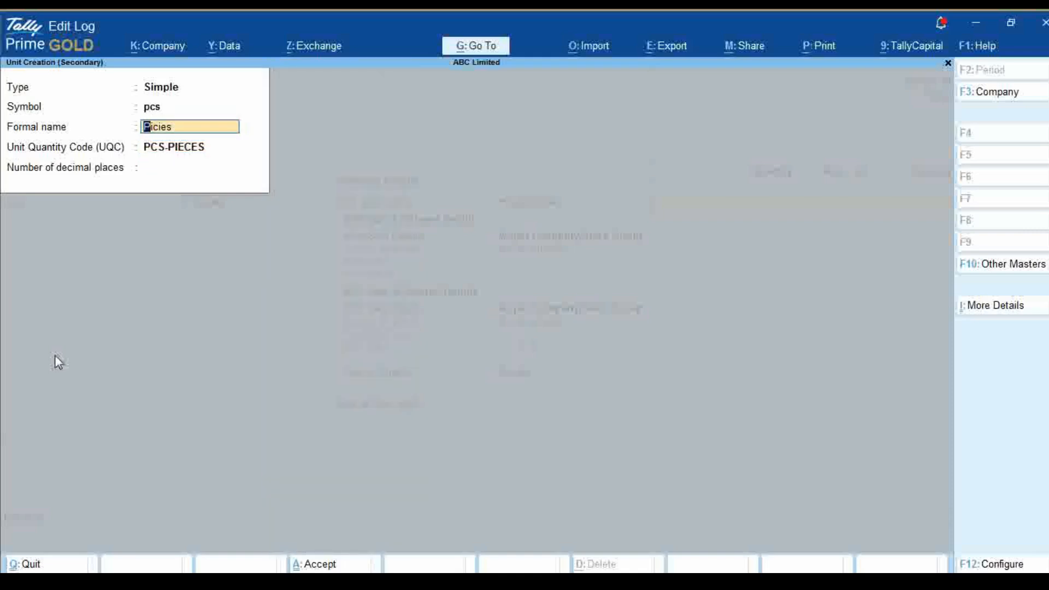
type("PIECES")
key("Return")
key("Return")
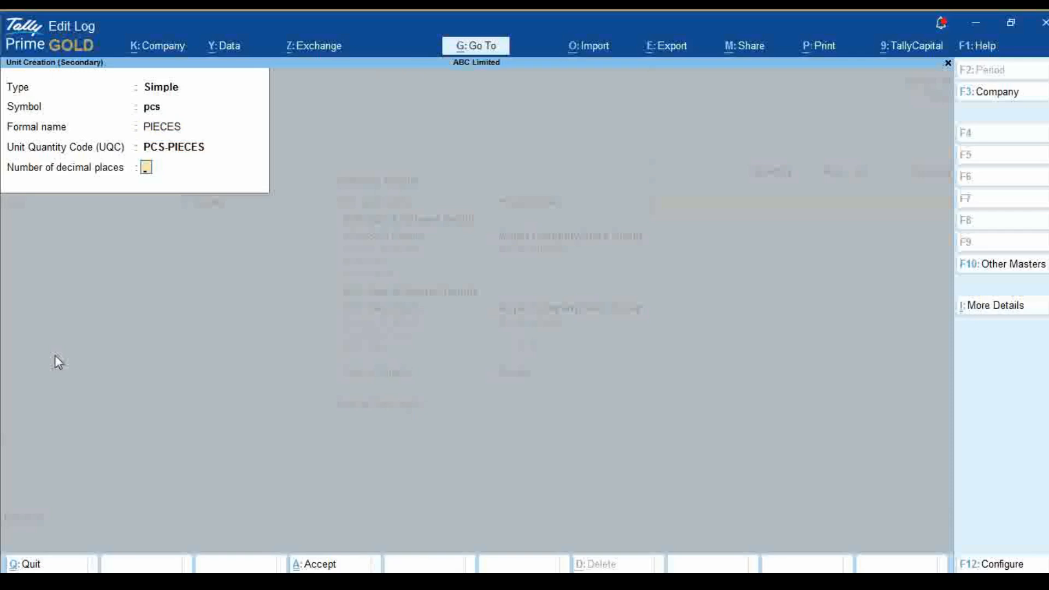
key("Return")
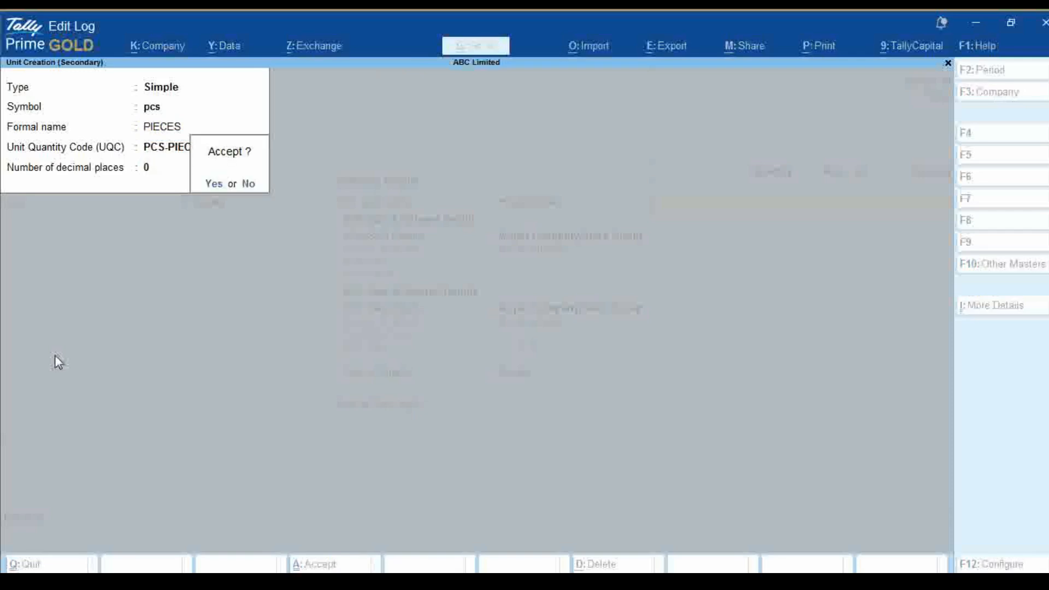
key("Return")
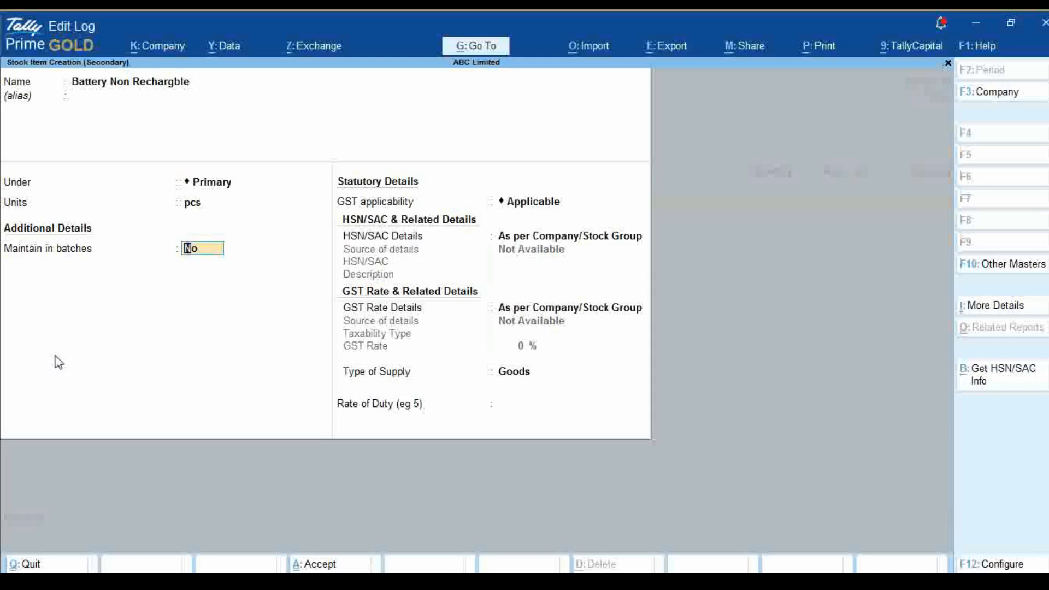
Keep the item's batch maintenance at No and GST Applicable, and choose Specify Details Here for HSN/SAC details
key("Return")
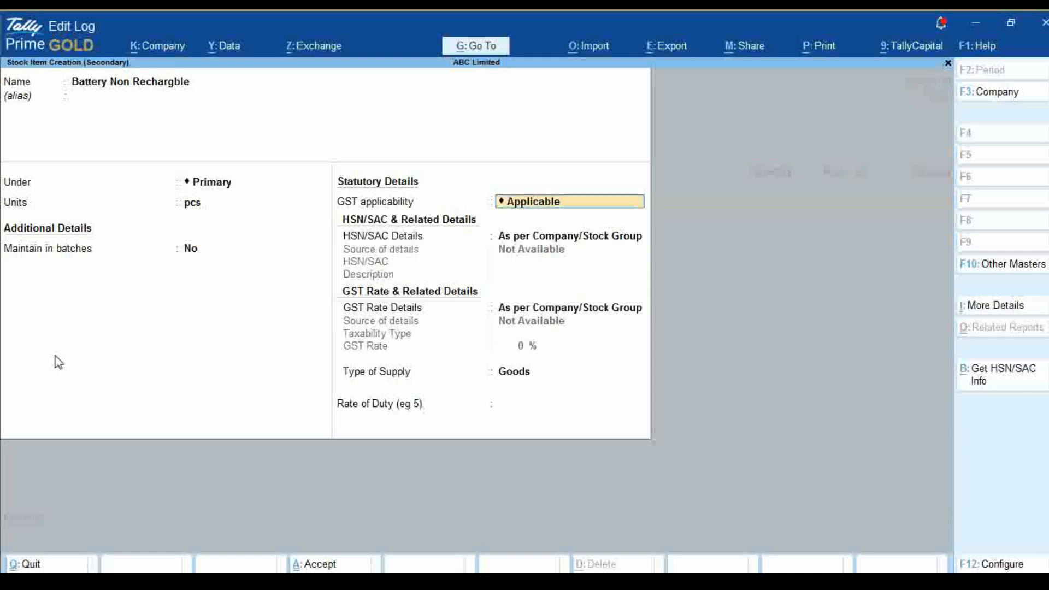
key("BackSpace")
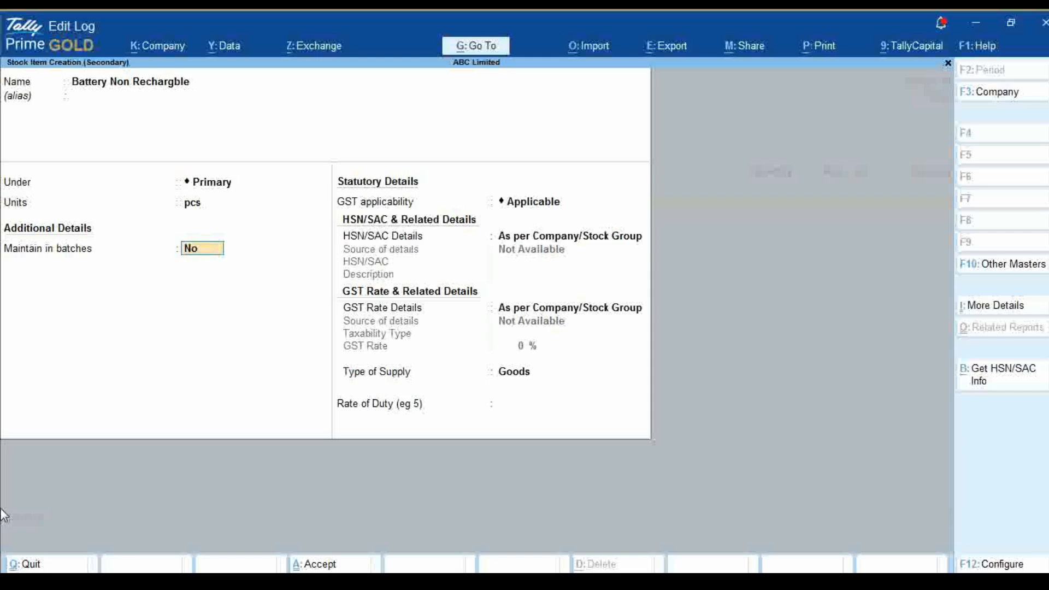
key("Return")
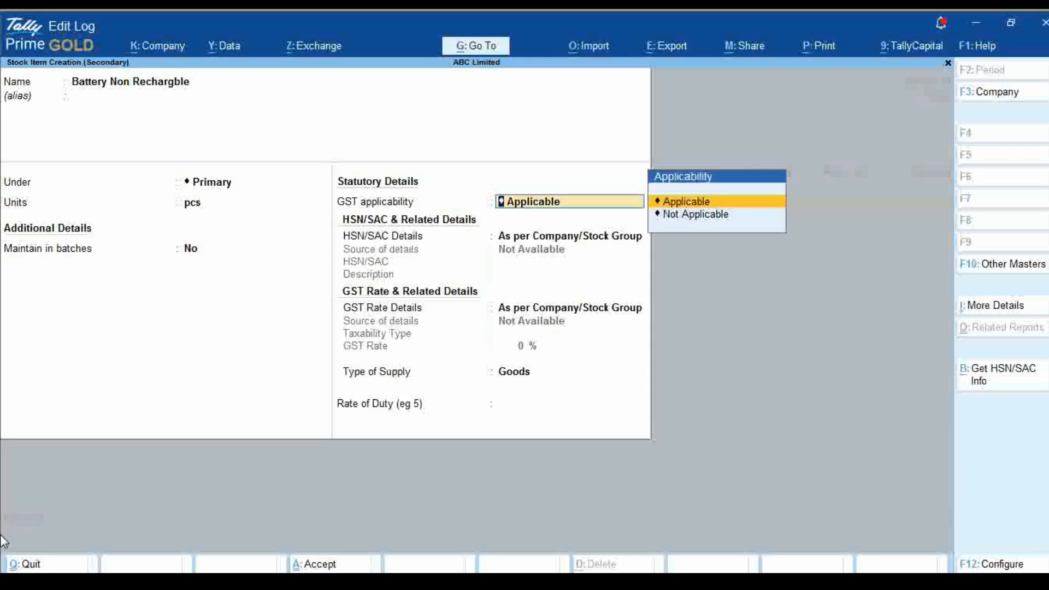
key("Return")
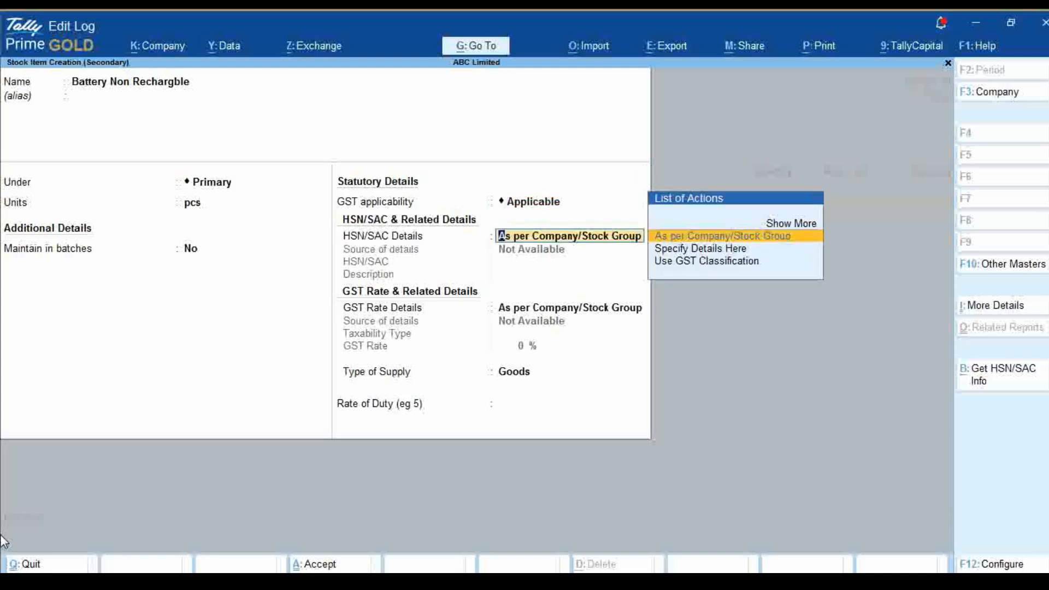
key("Down")
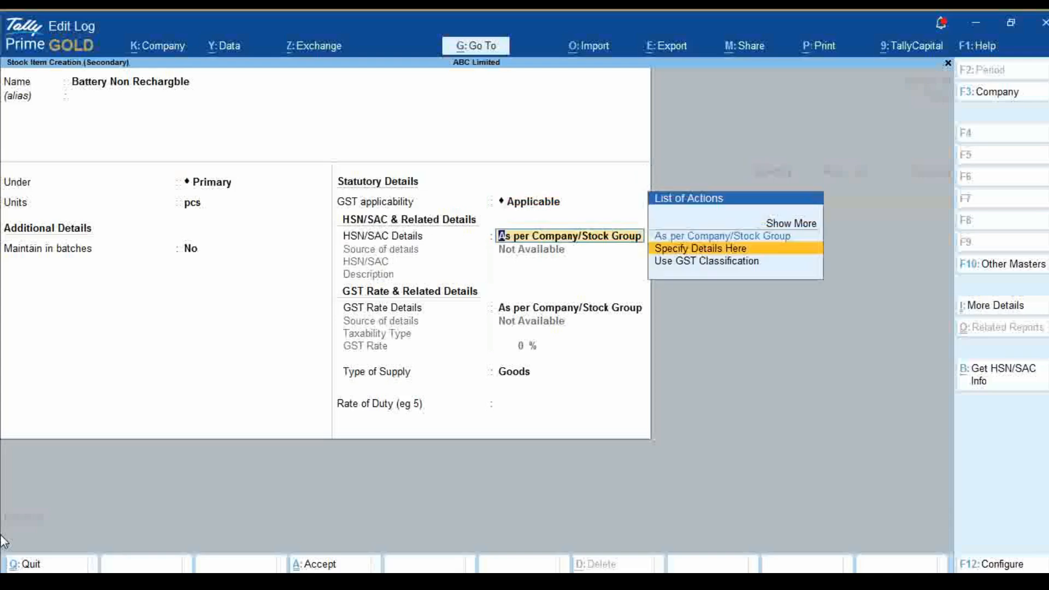
key("Return")
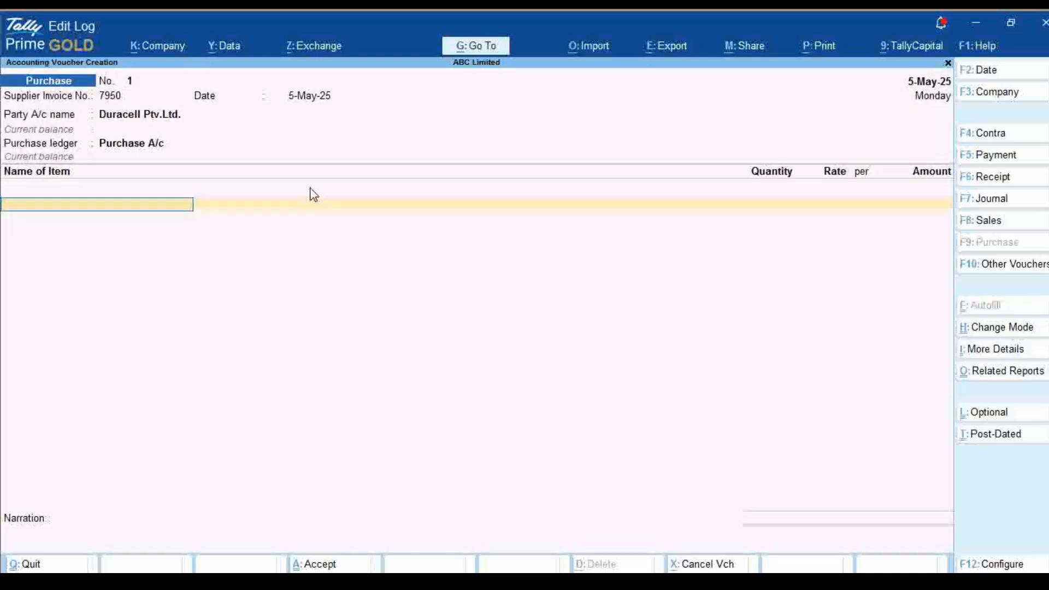
Add Battery Non Rechargble to the purchase with tracking number Not Applicable, quantity 7000 pcs and rate 8.5
type("BA")
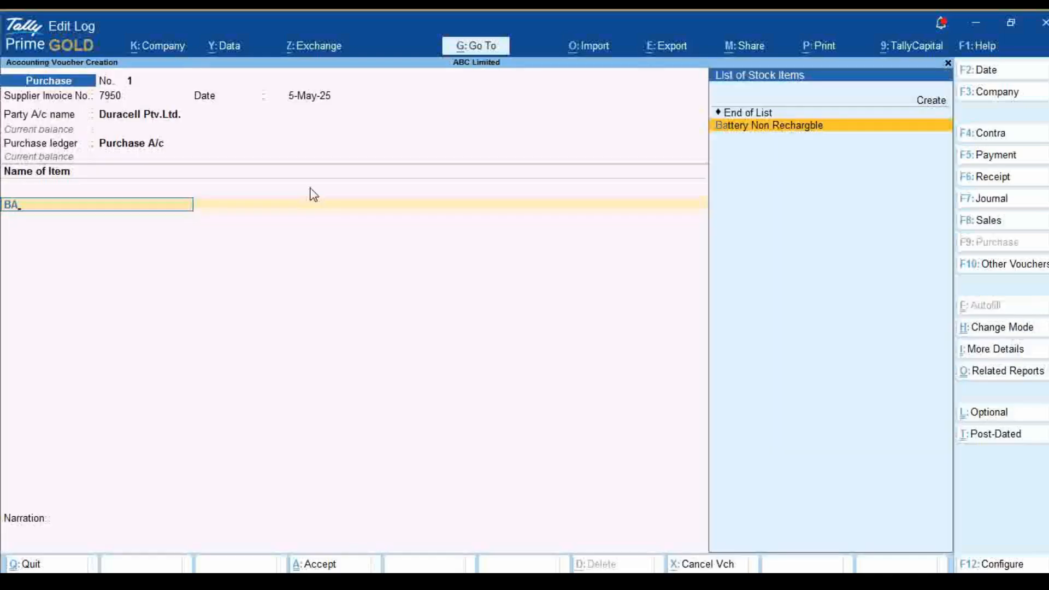
key("Return")
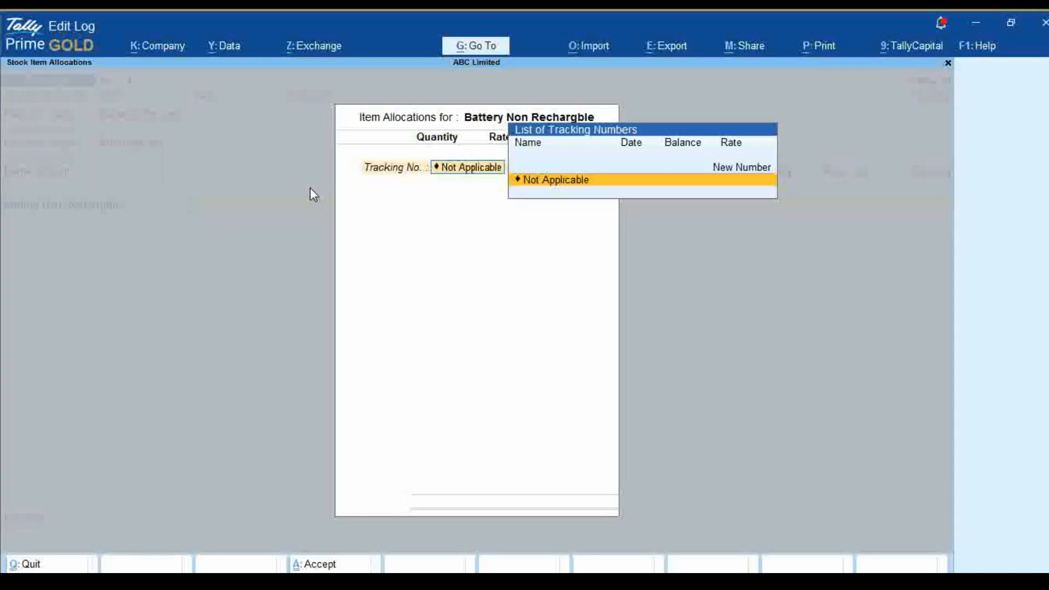
key("Return")
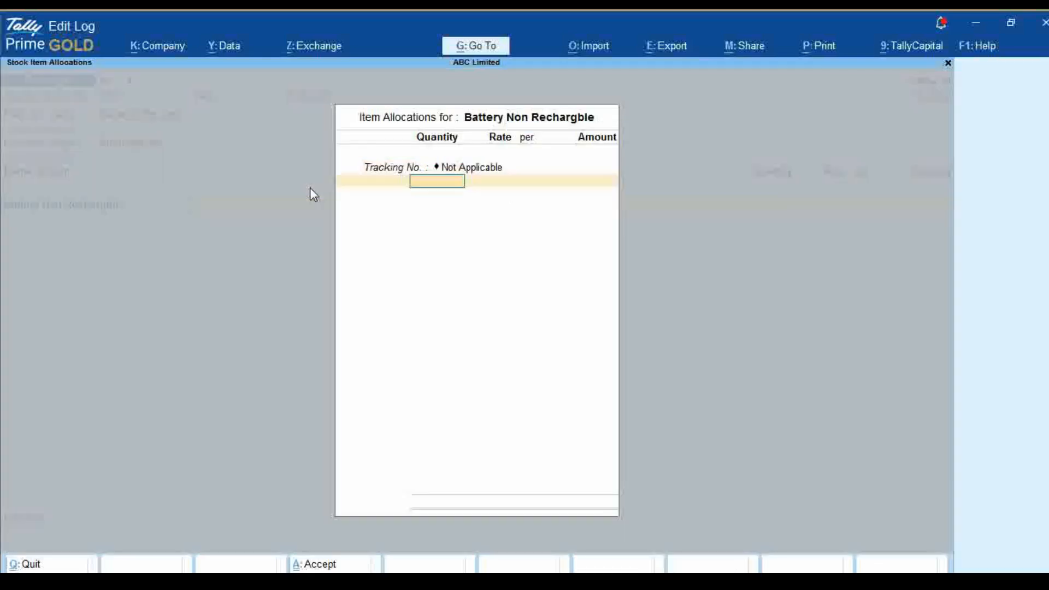
type("7000")
key("Return")
type("8.5")
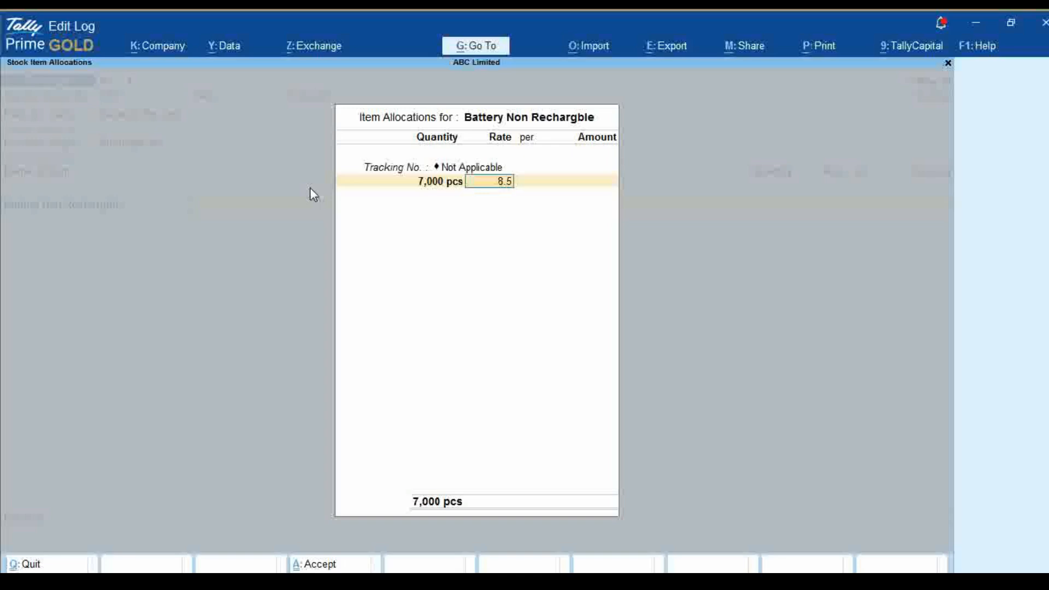
key("Return")
key("Return")
key("Return")
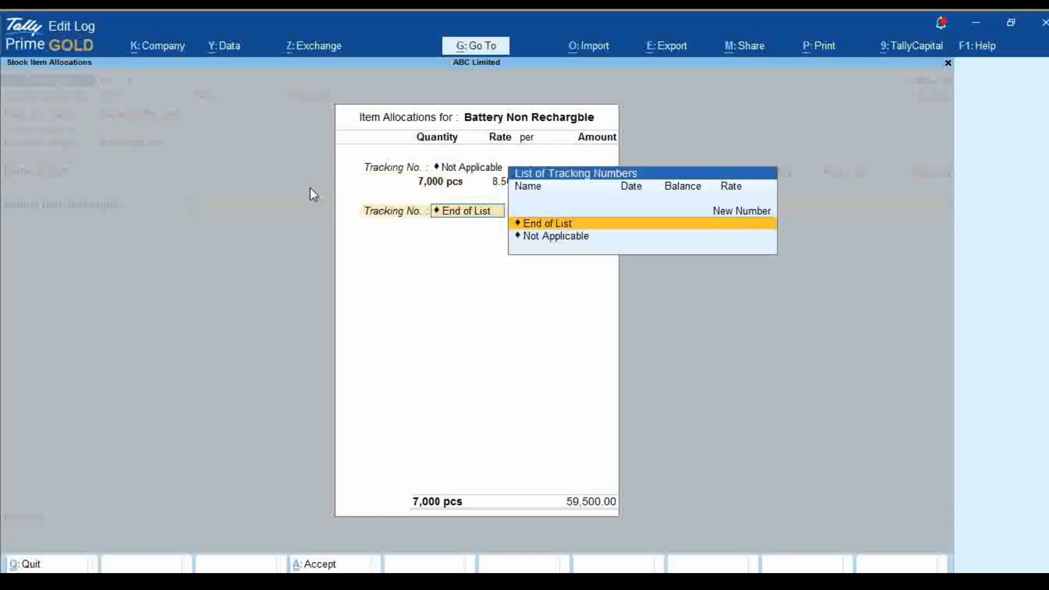
key("Return")
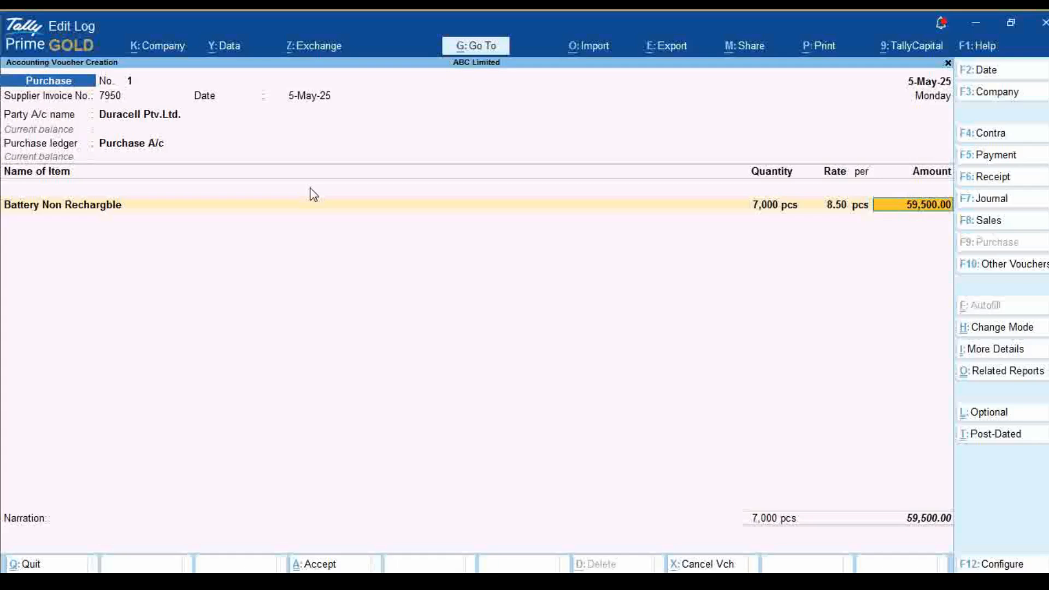
Accept the item's amount, keeping its GST rate and HSN/SAC details As per Masters/Company
key("Return")
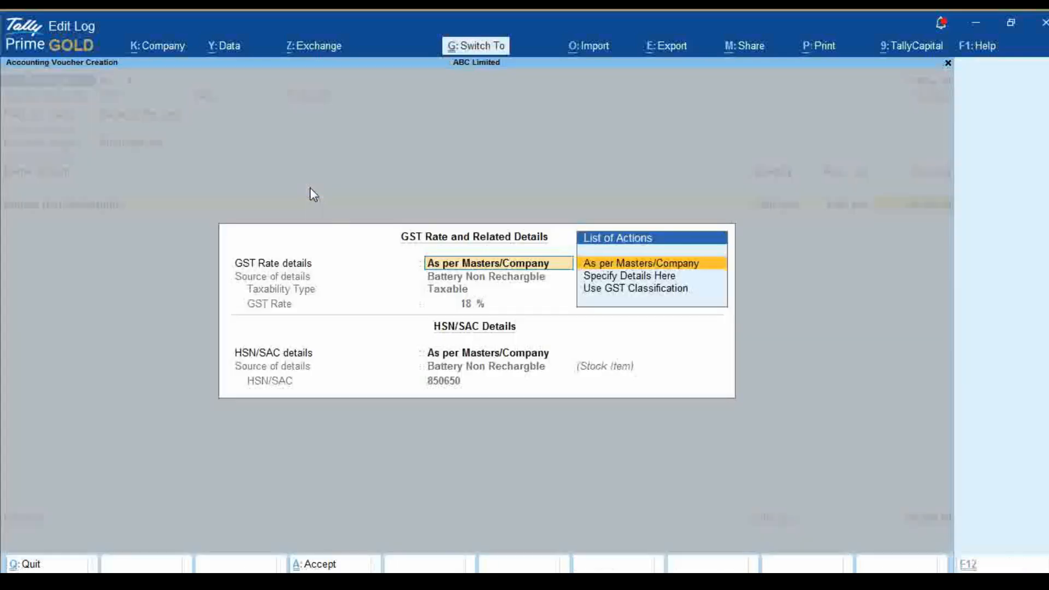
key("ctrl+a")
key("Return")
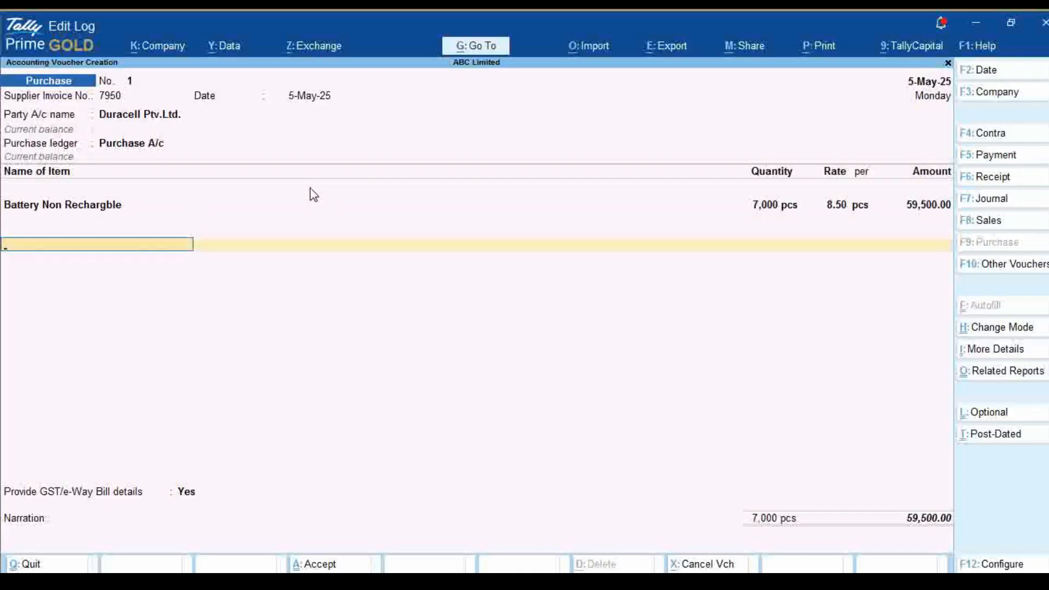
Add the CGST and SGST ledgers below the battery item, accepting their calculated tax amounts
type("C")
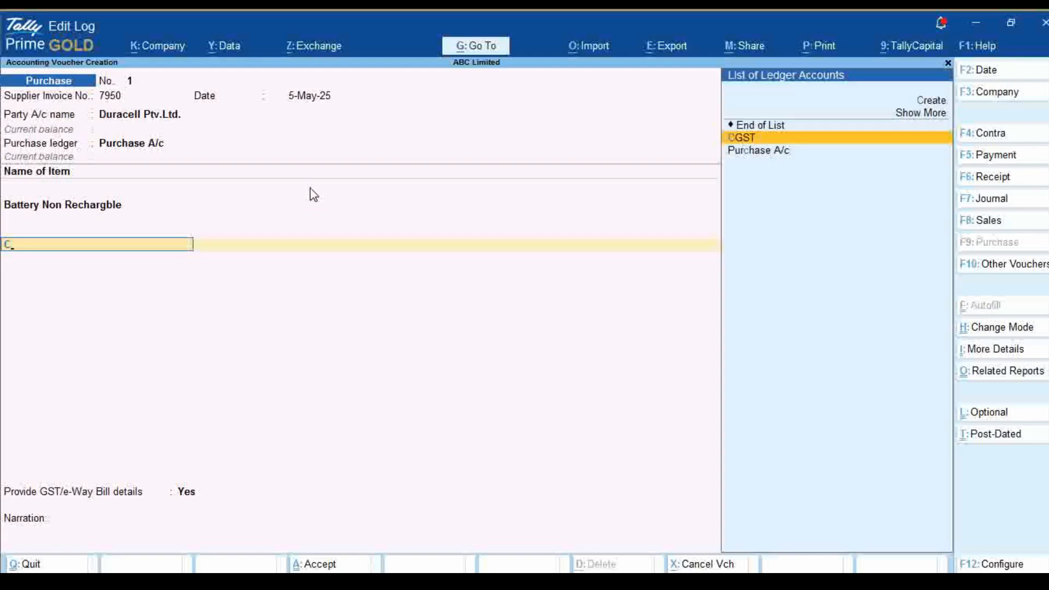
type("GST")
key("Return")
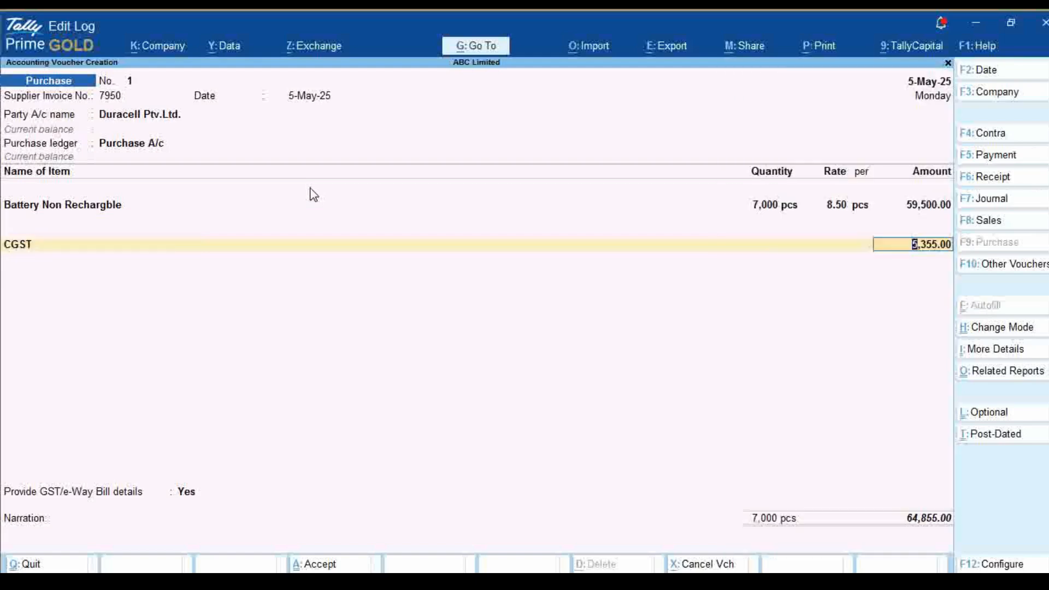
key("Return")
type("S")
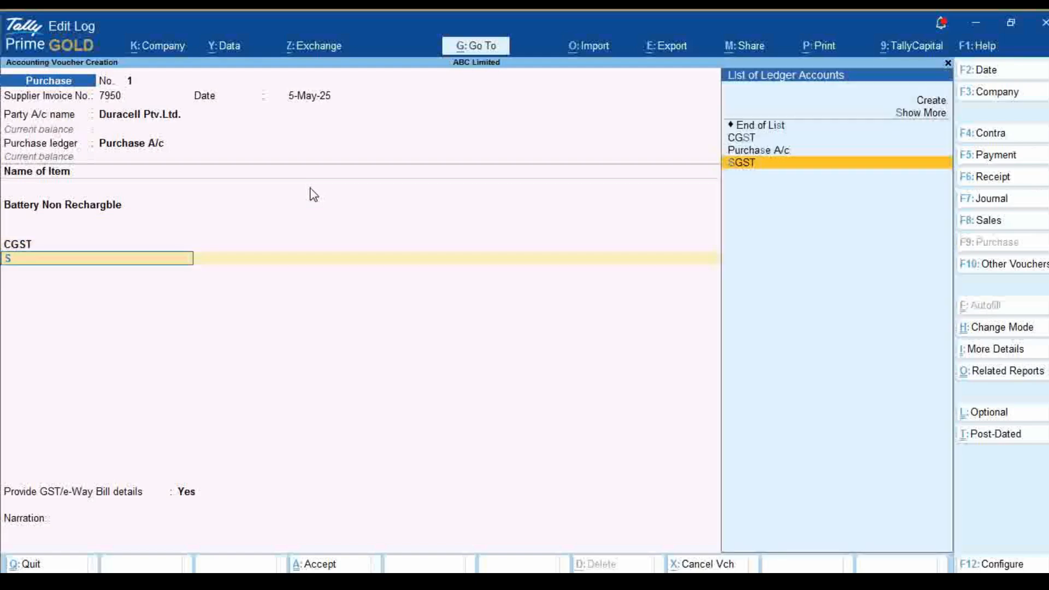
type("GST")
key("Return")
key("Return")
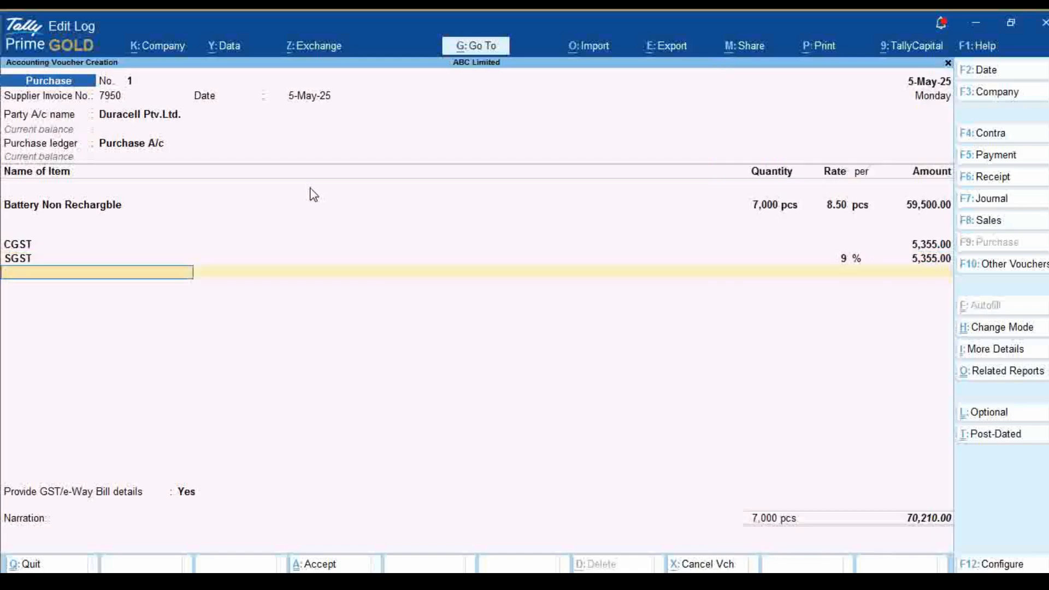
Close the purchase's item list, keep Provide GST/e-Way Bill details at Yes, and accept the additional details with the e-Way Bill fields blank
key("Return")
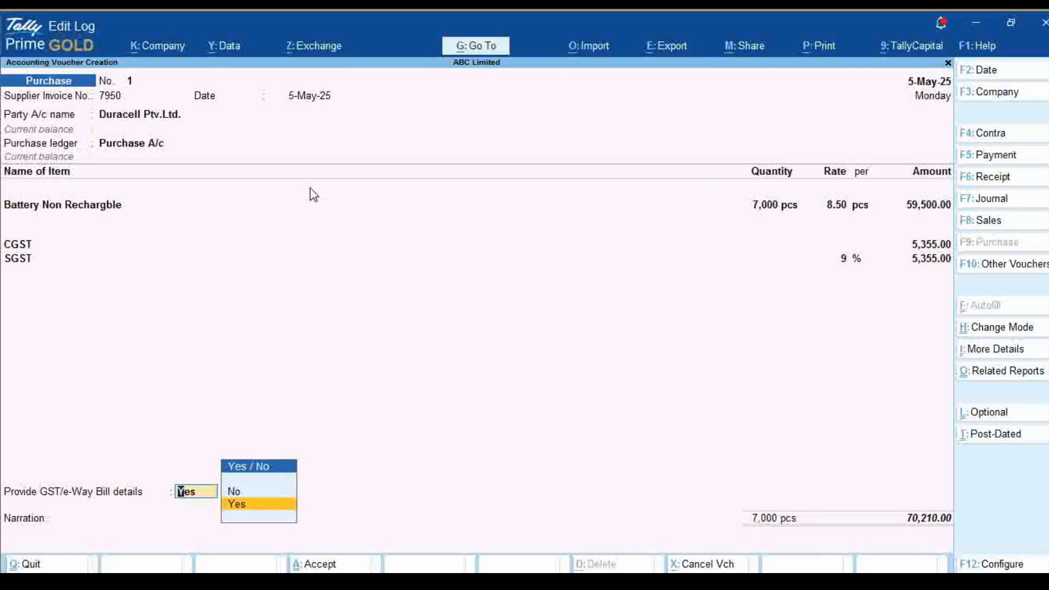
key("Return")
key("ctrl")
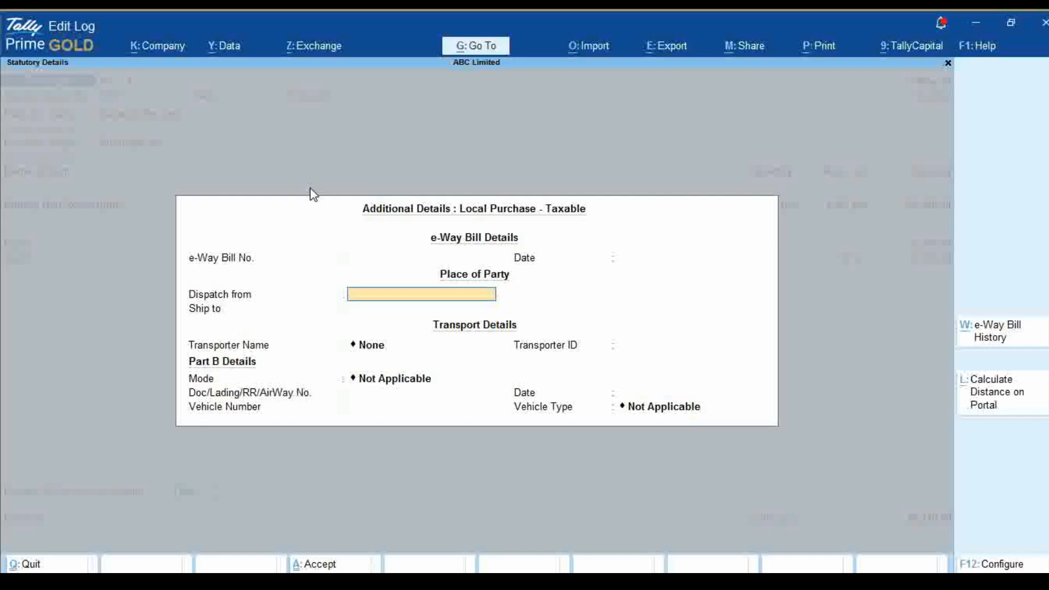
key("BackSpace")
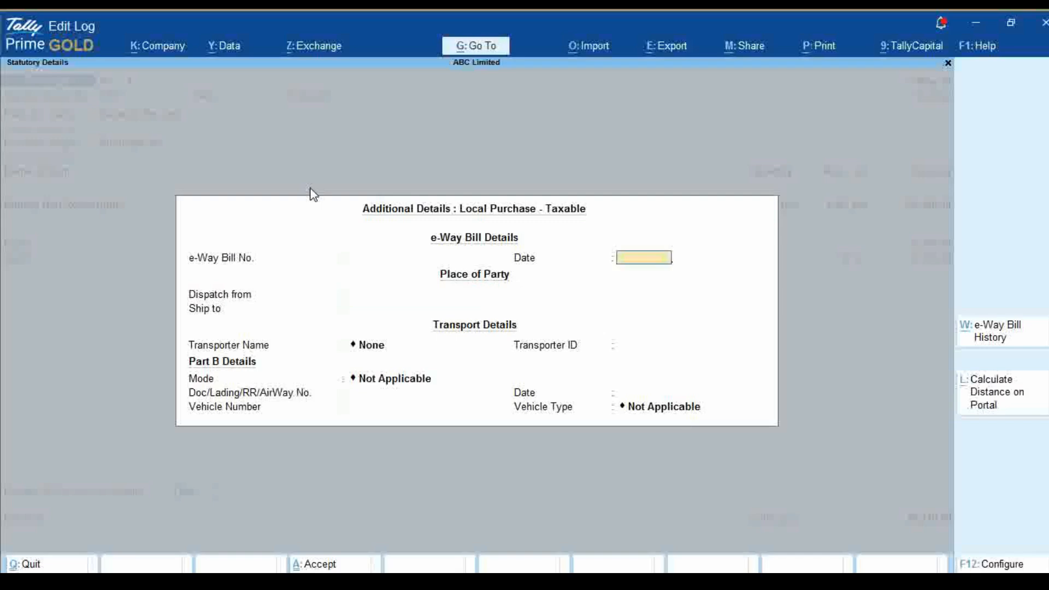
key("ctrl+a")
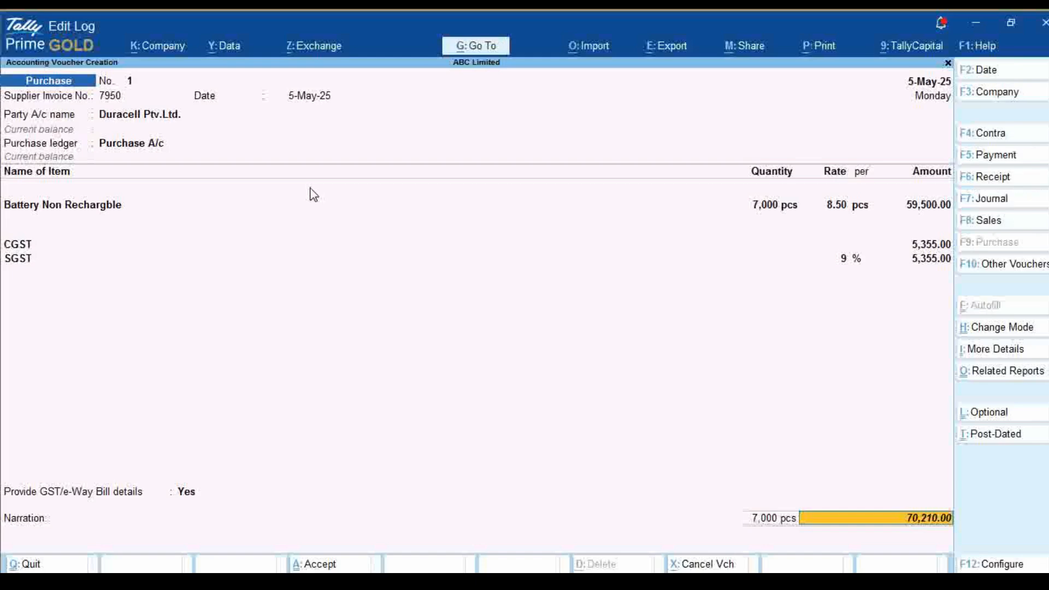
Allocate the purchase total to a New Ref for Duracell and save the voucher with an empty narration
key("Return")
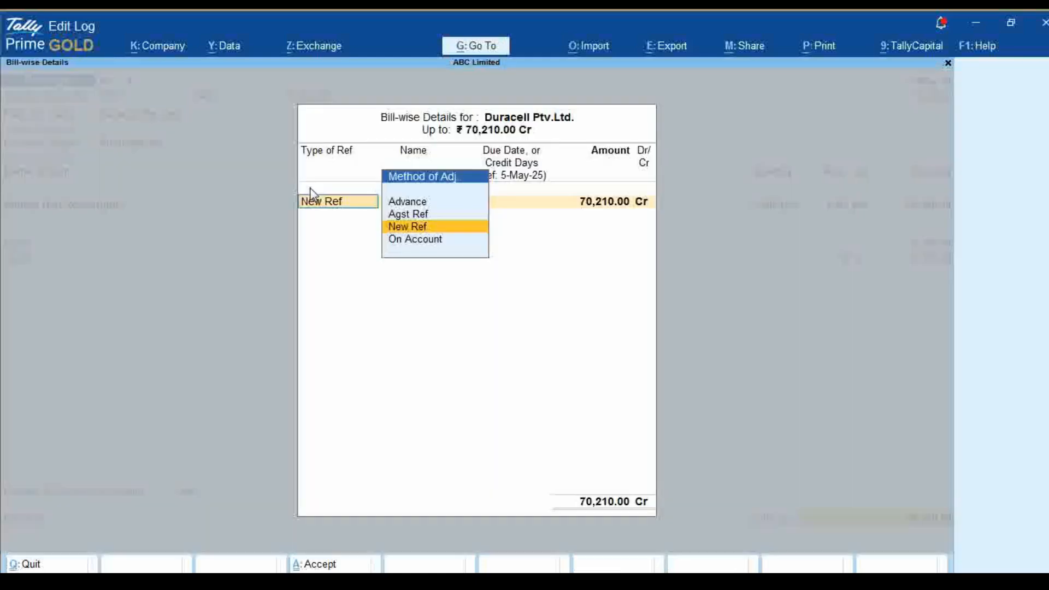
key("Return")
key("Return")
key("Return")
key("Return")
key("Return")
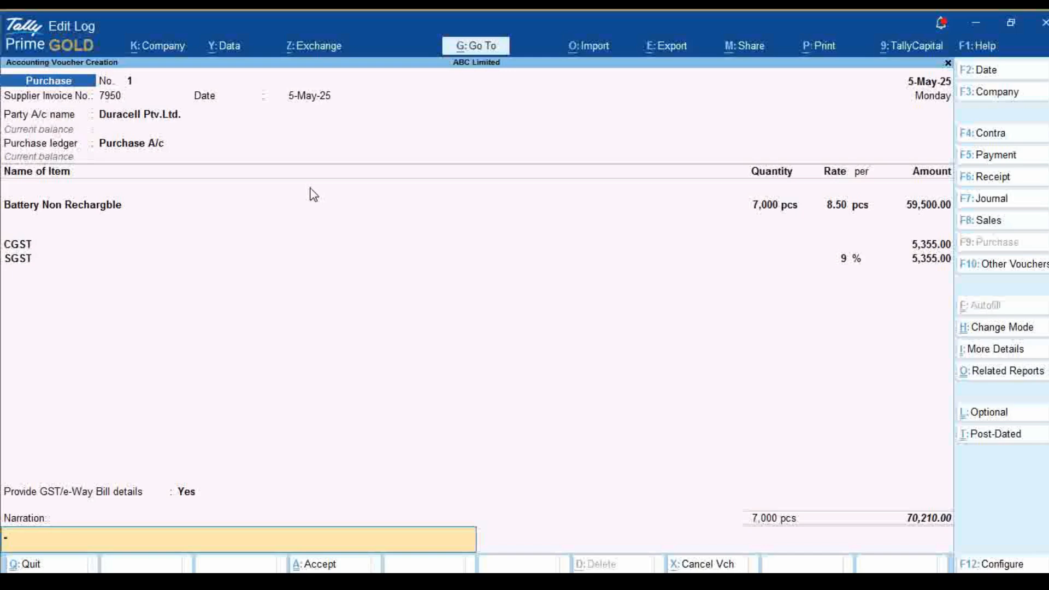
key("Return")
key("Return")
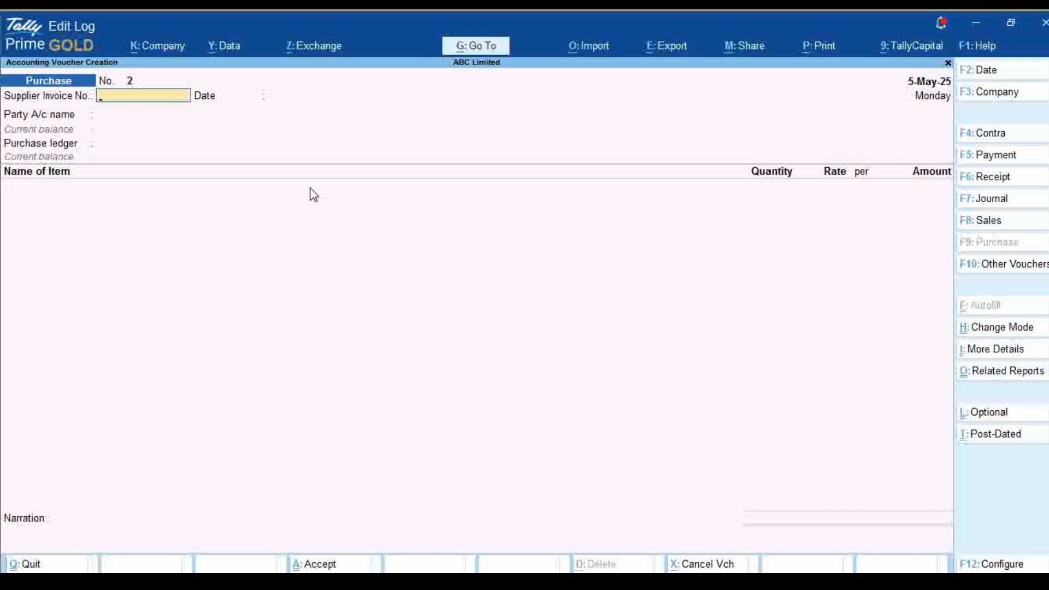
Start a sales voucher dated 6-5-2025 for Ajanta Pvt Ltd., accepting the party details with no dispatch information
key("F8")
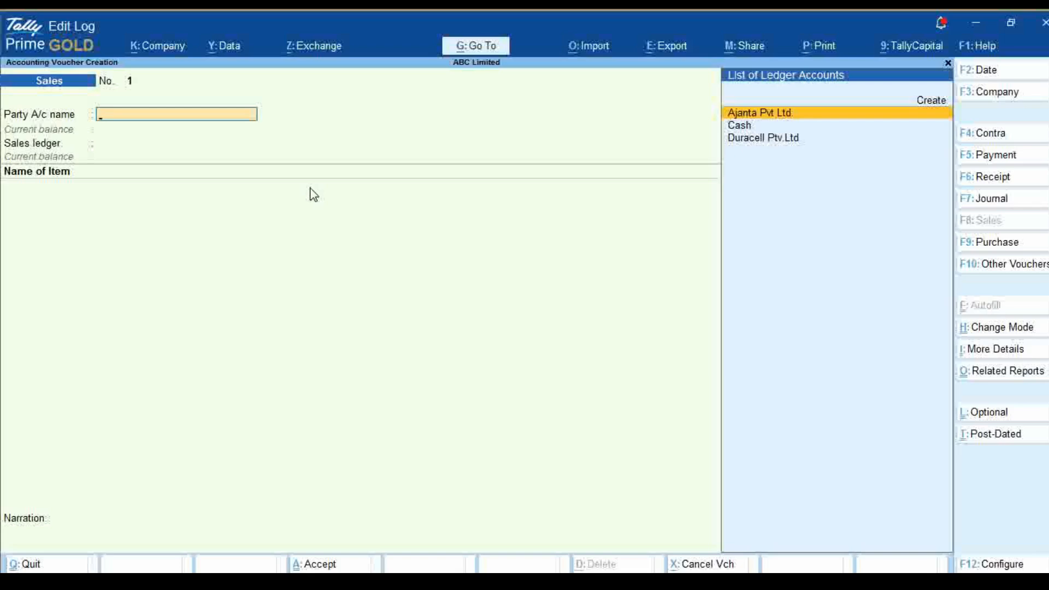
key("F2")
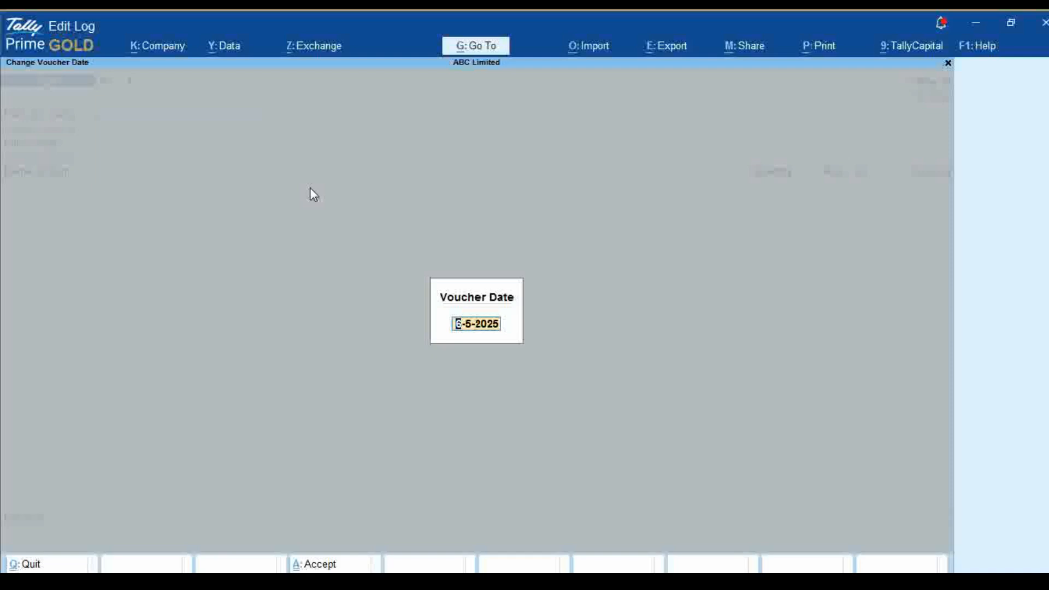
key("Return")
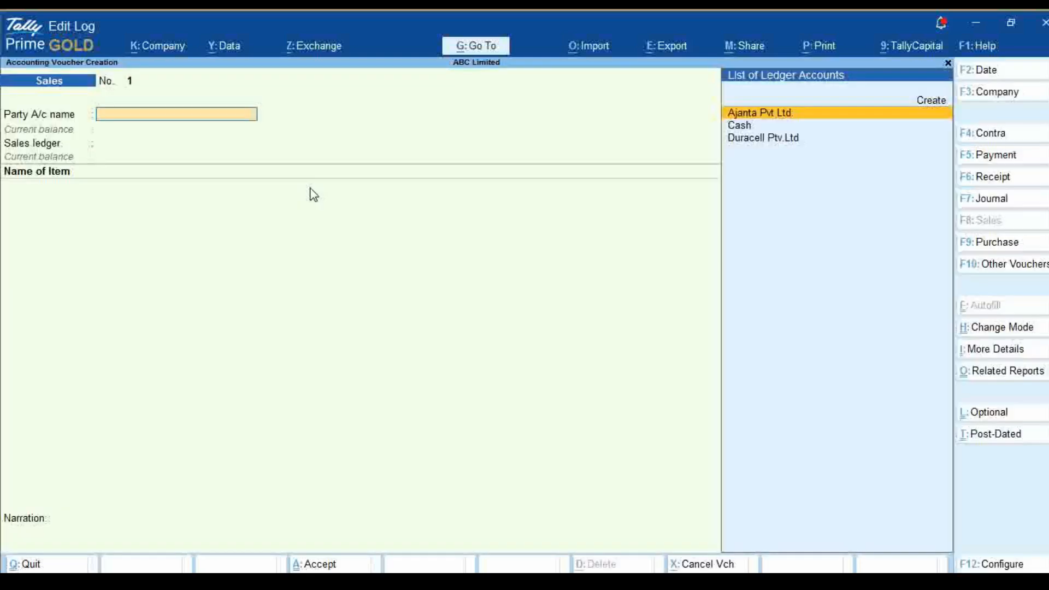
key("Return")
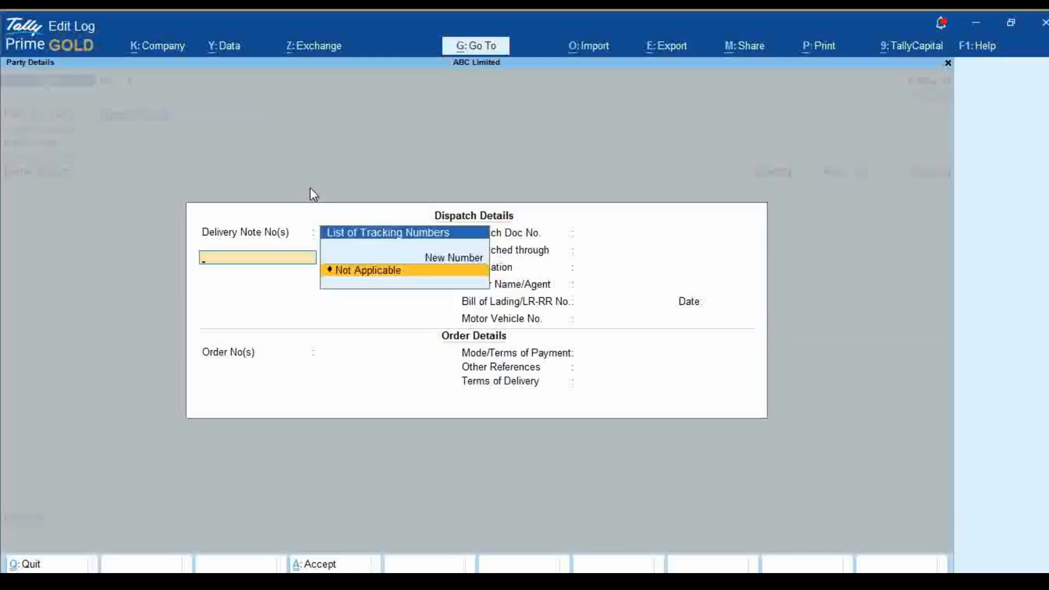
key("Escape")
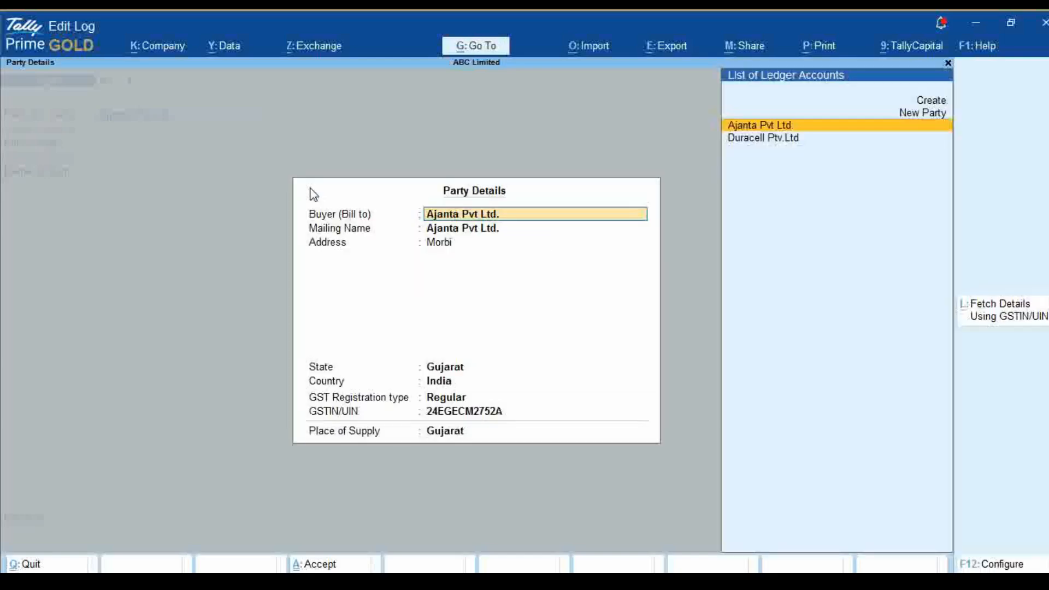
key("ctrl+a")
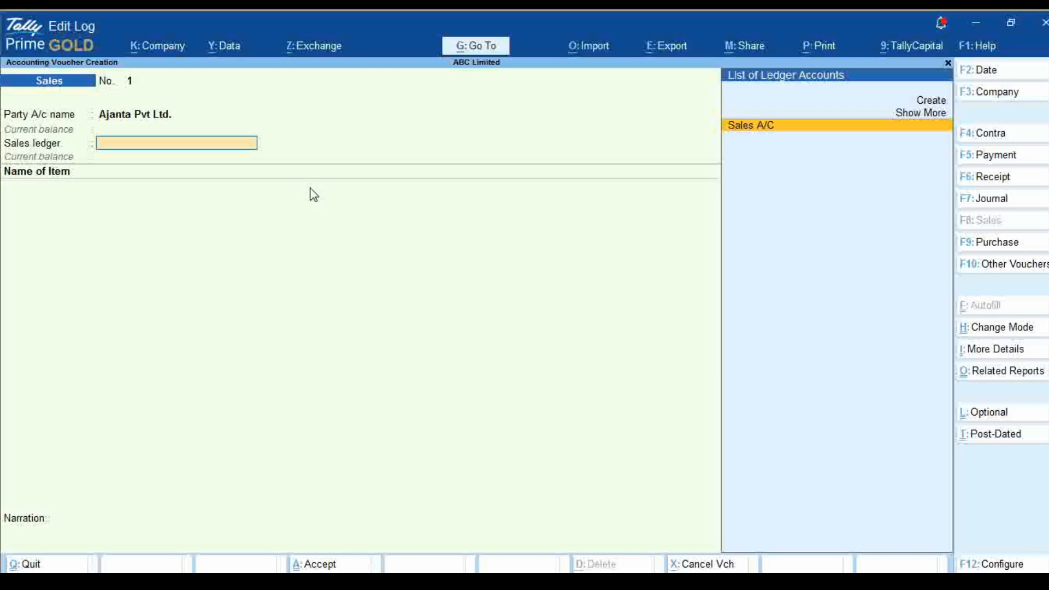
Choose Sales A/C as the sales ledger and alter that ledger so its GST applicability is Applicable
key("Return")
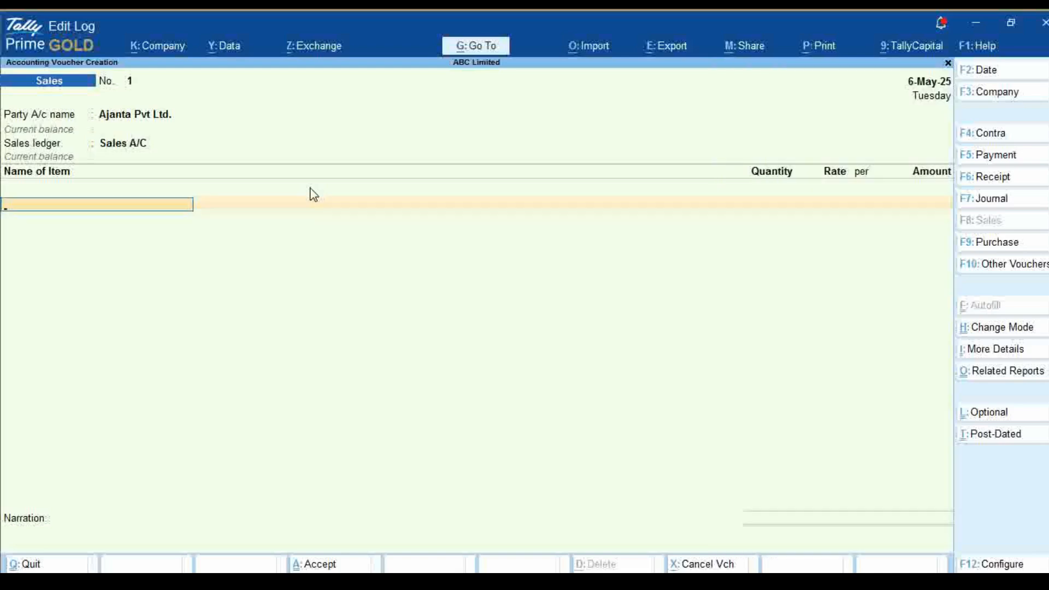
key("BackSpace")
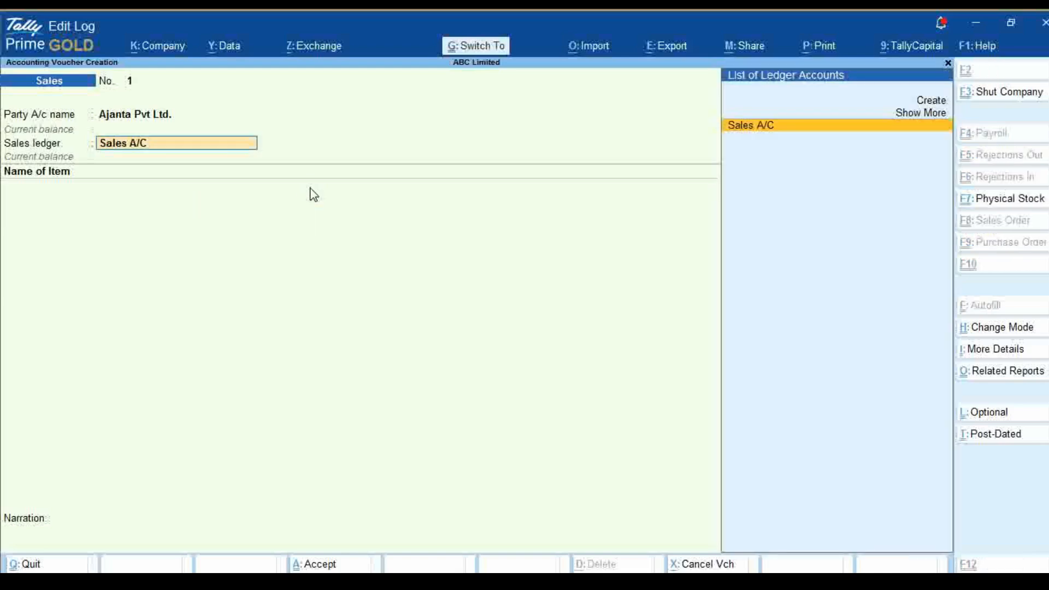
key("ctrl+Return")
key("Return")
key("Return")
key("Return")
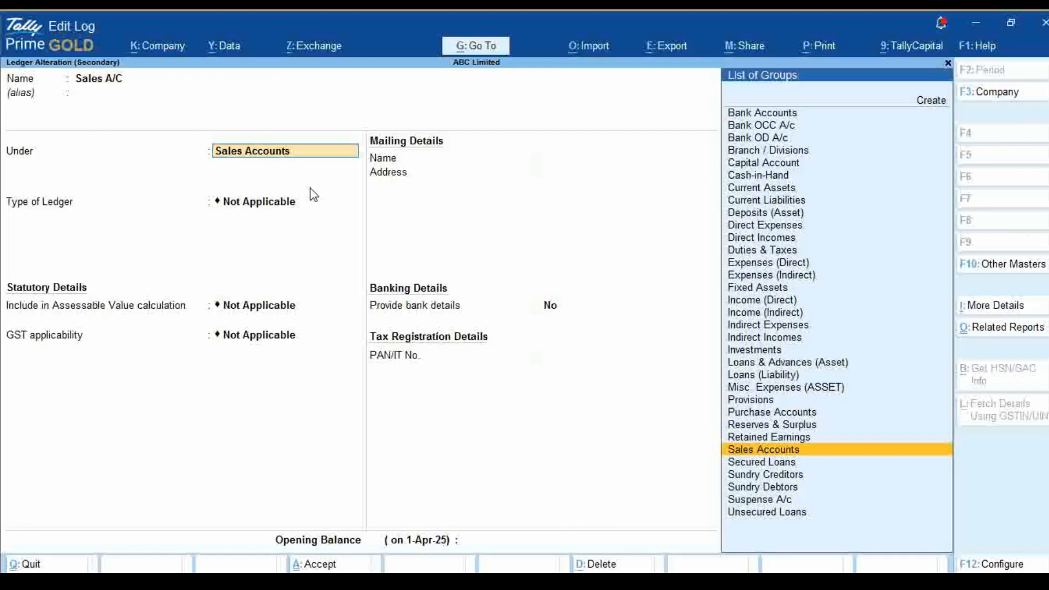
key("Return")
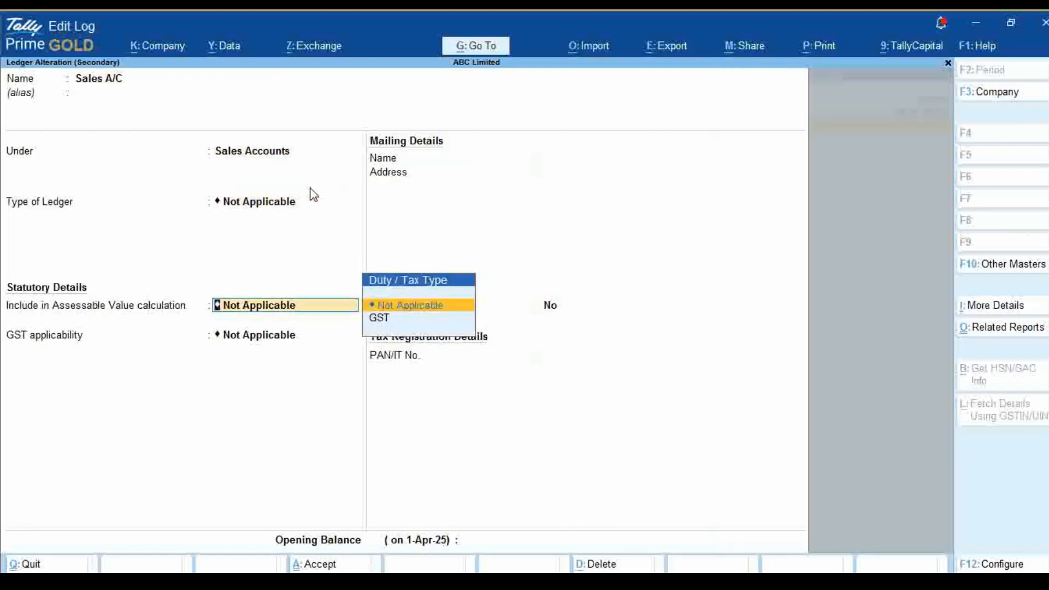
key("Return")
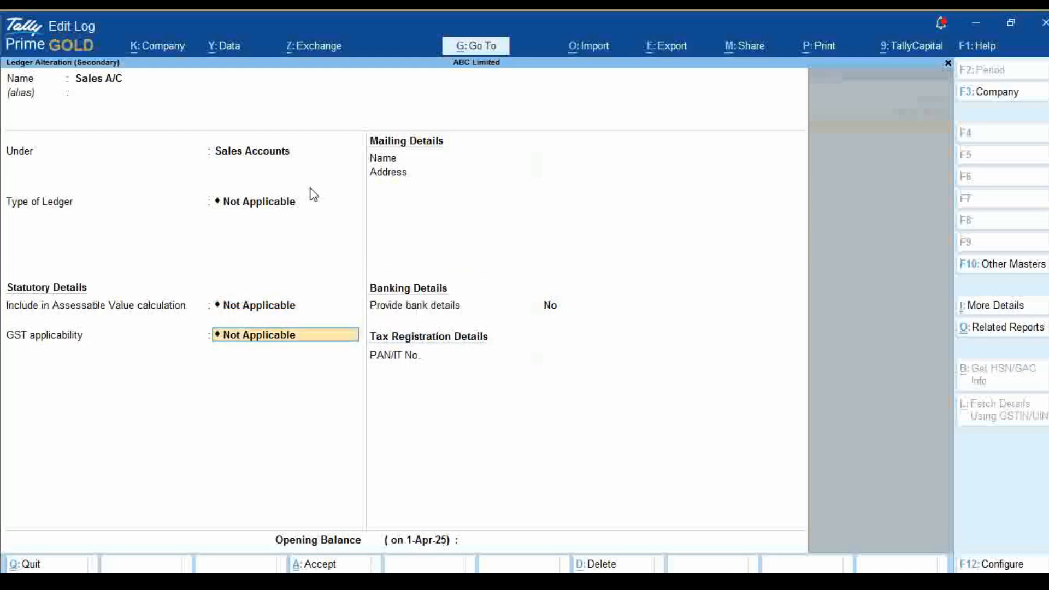
type("A")
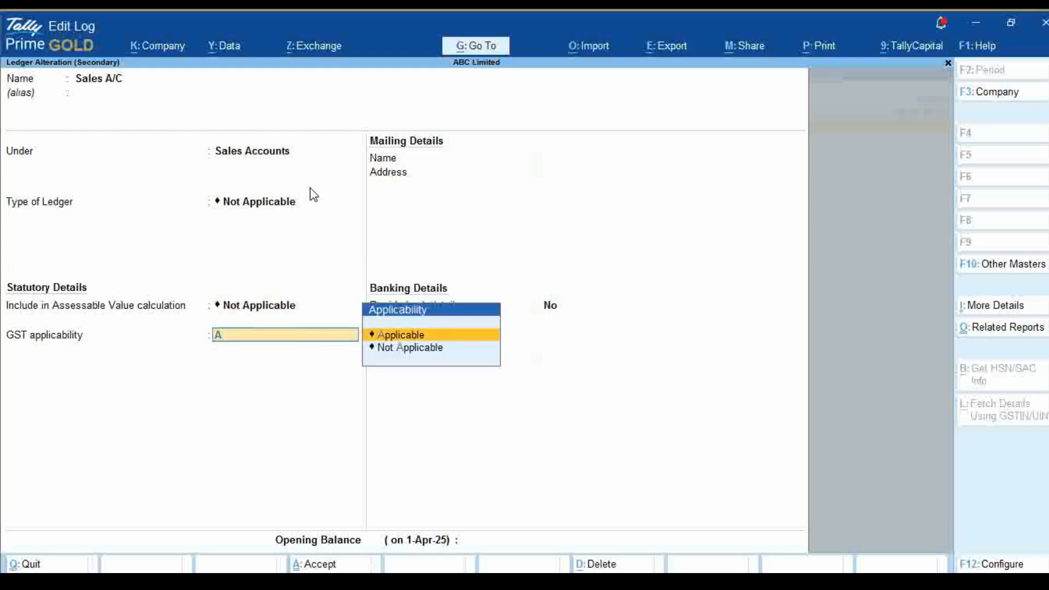
key("Return")
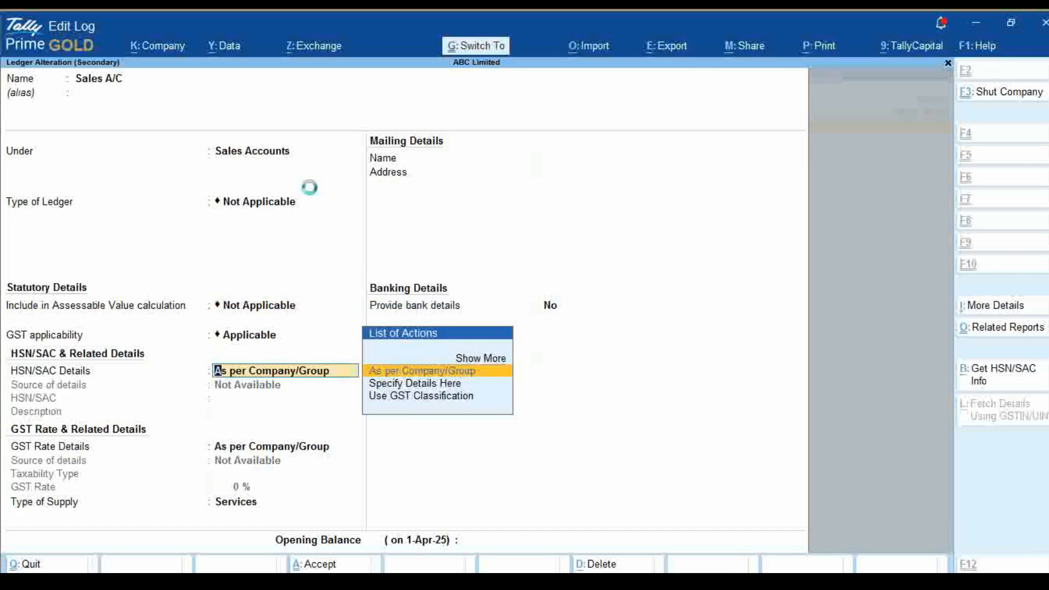
key("ctrl+a")
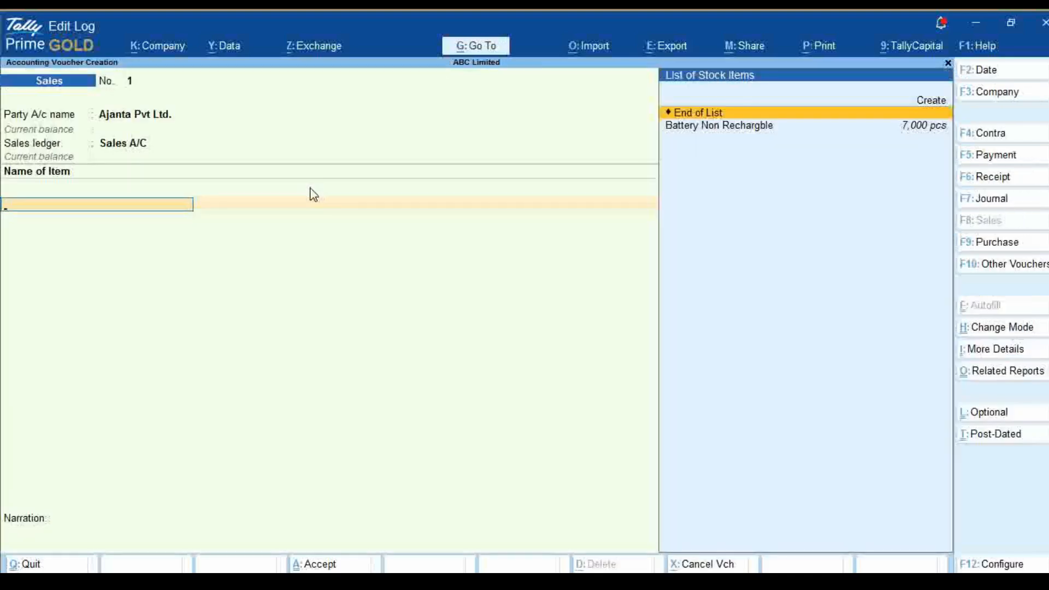
Add Battery Non Rechargble to the sale with tracking number Not Applicable, quantity 5000 pcs and rate 12 per pcs
key("Down")
key("Return")
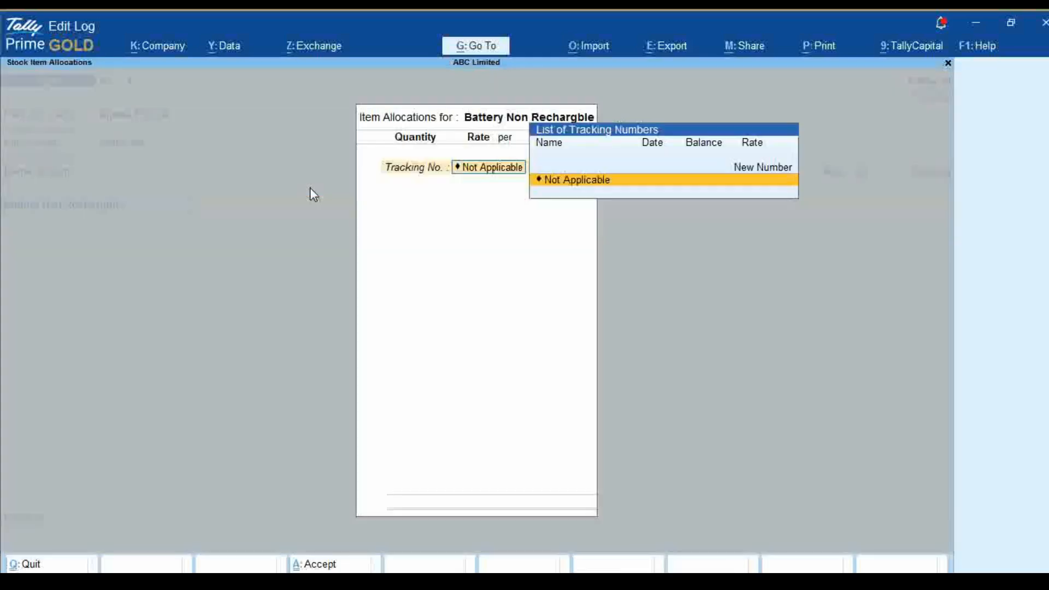
key("Return")
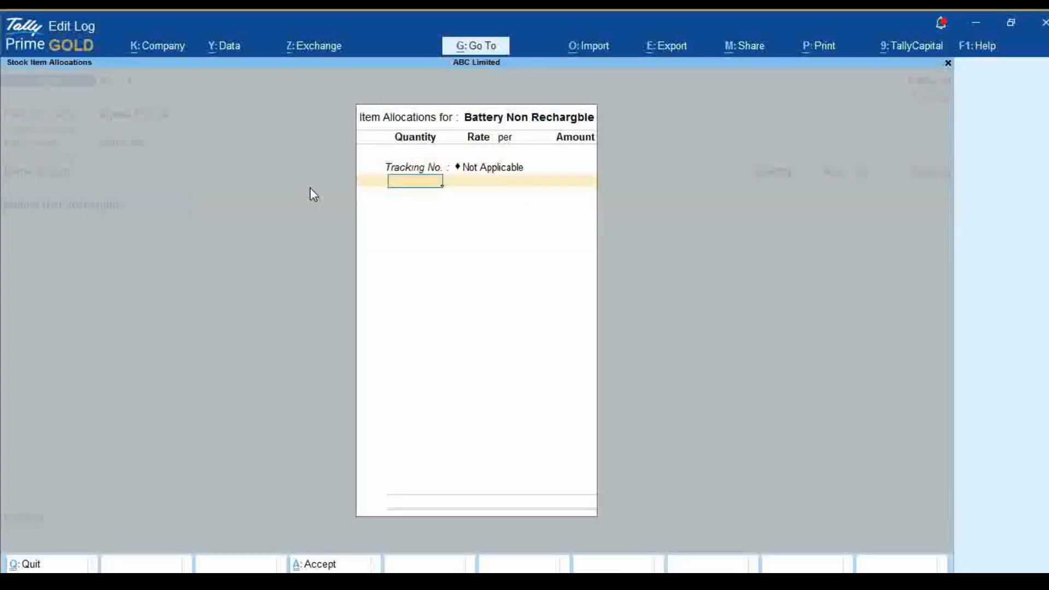
type("5000")
key("Return")
type("12")
key("BackSpace")
type("2")
key("Return")
key("Return")
key("Return")
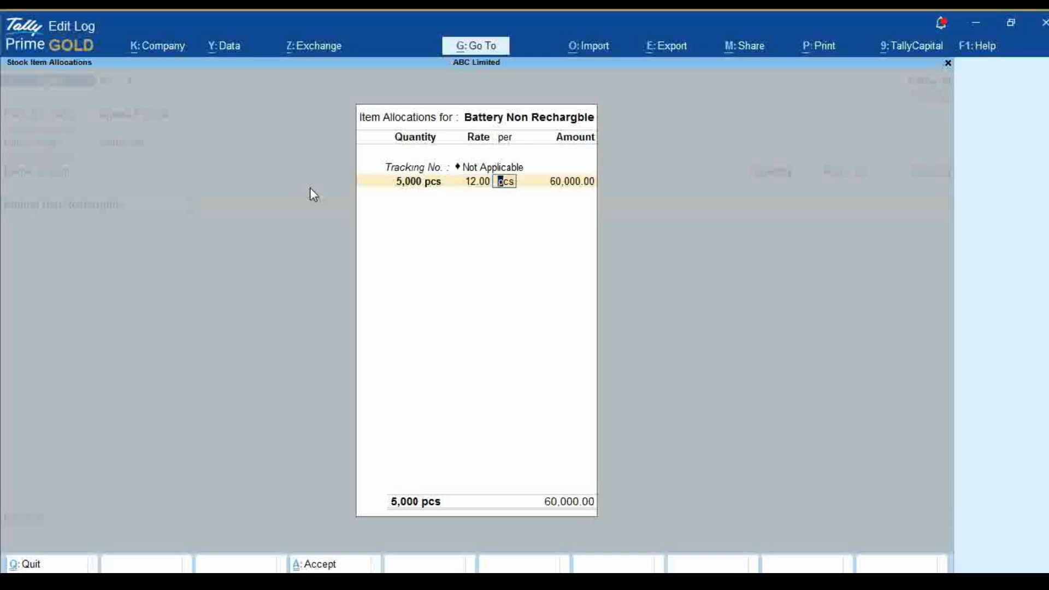
key("Return")
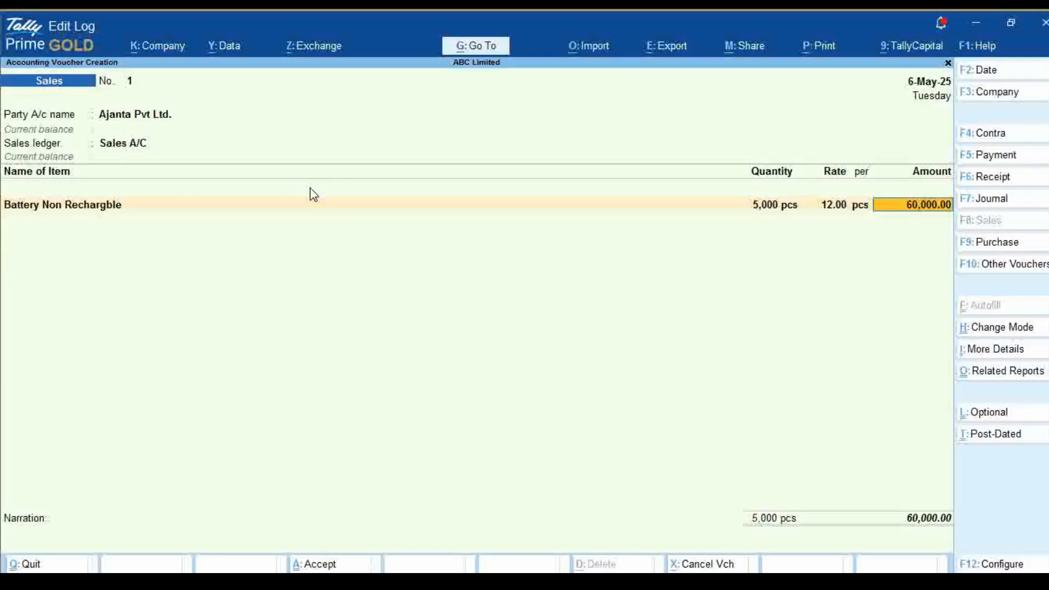
Accept the sale item's amount, keep its GST rate and HSN/SAC details As per Masters/Company, and end the item list
key("Return")
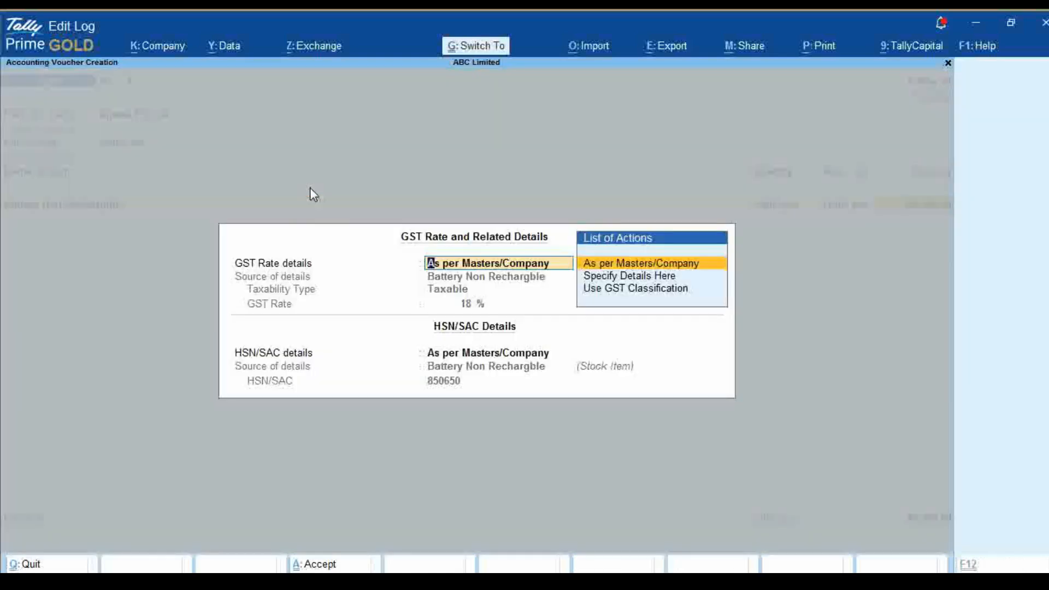
key("ctrl+a")
key("Return")
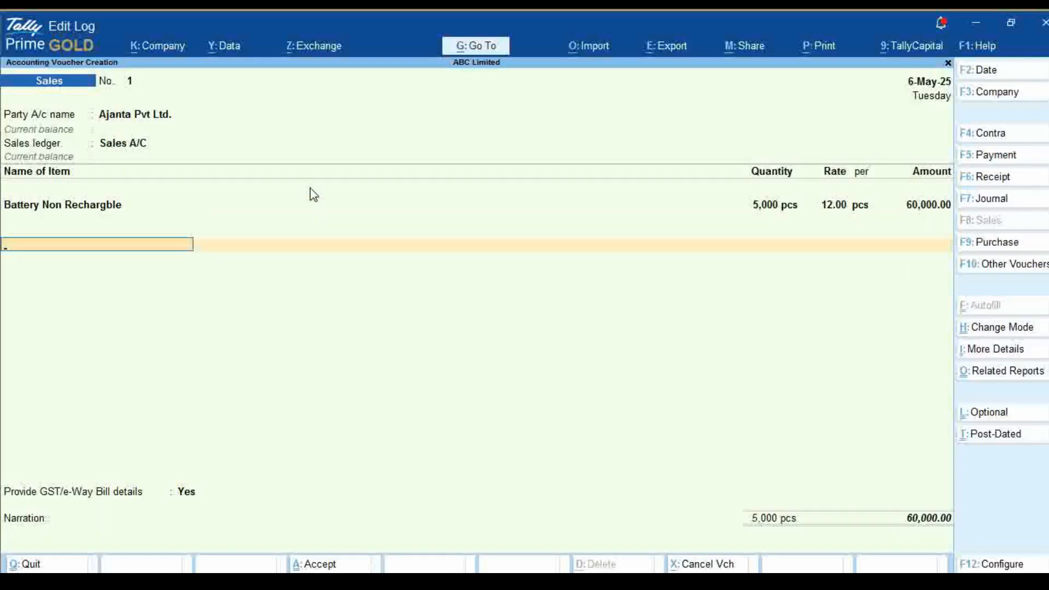
Add the CGST and SGST ledgers below the battery item in the sales voucher, accepting their calculated amounts
type("C")
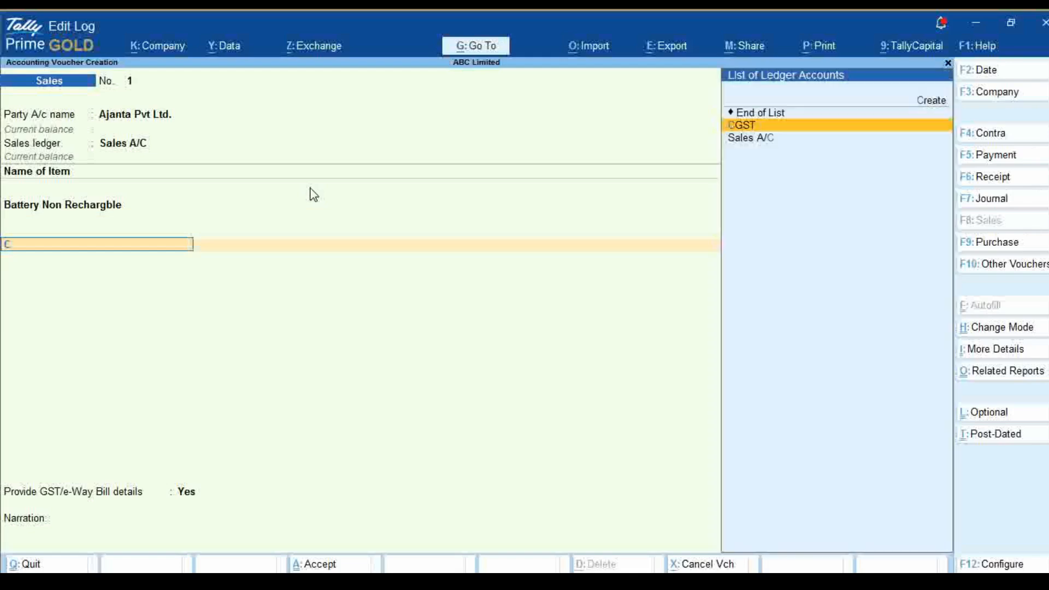
type("GS")
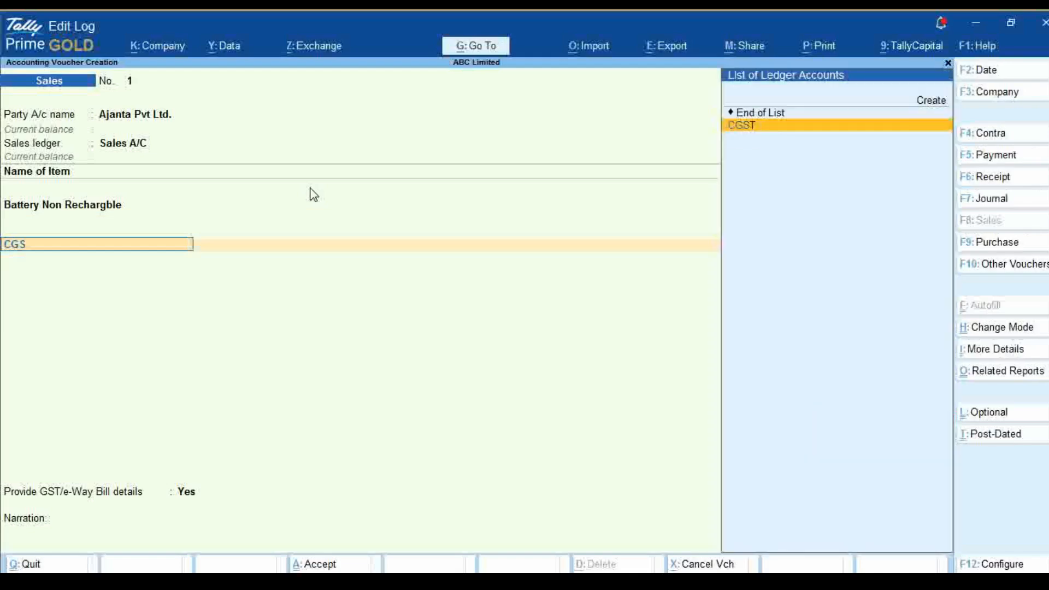
key("Return")
key("Return")
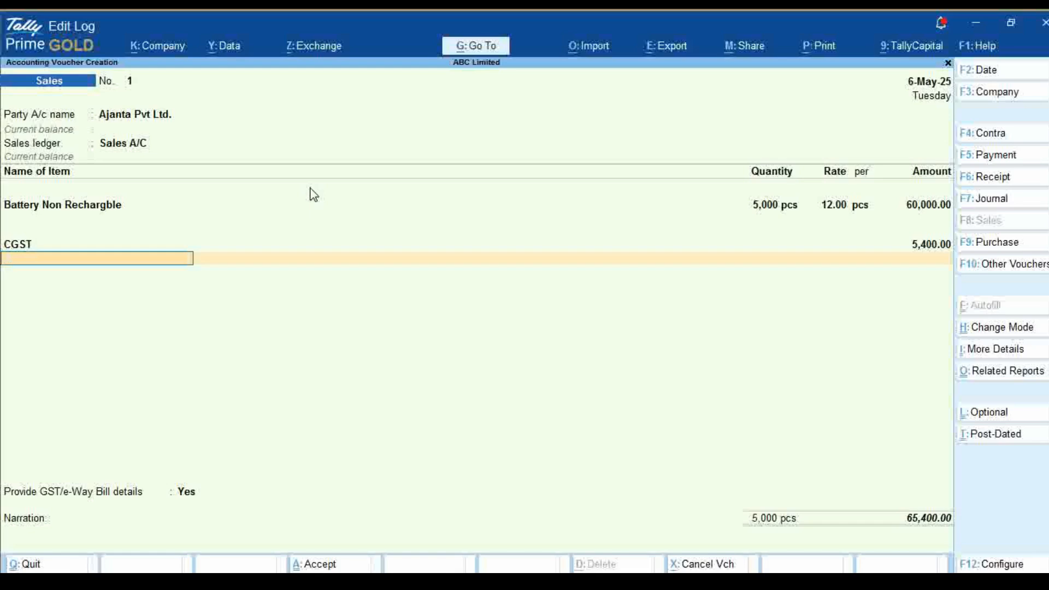
type("SGST")
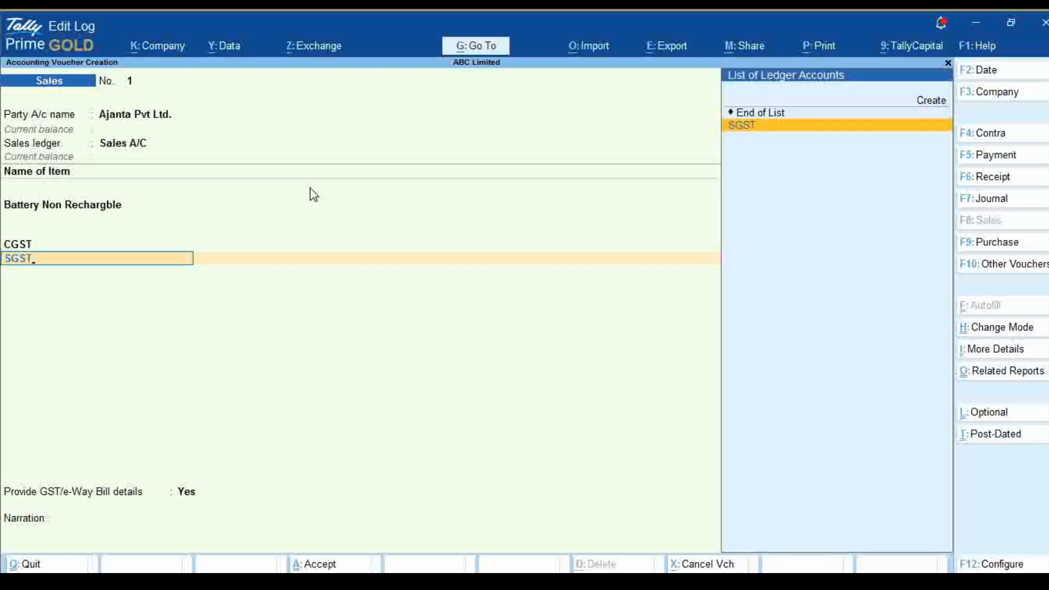
key("Return")
End the ledger list in the sales voucher and set Provide GST/e-Way Bill details to No
key("Return")
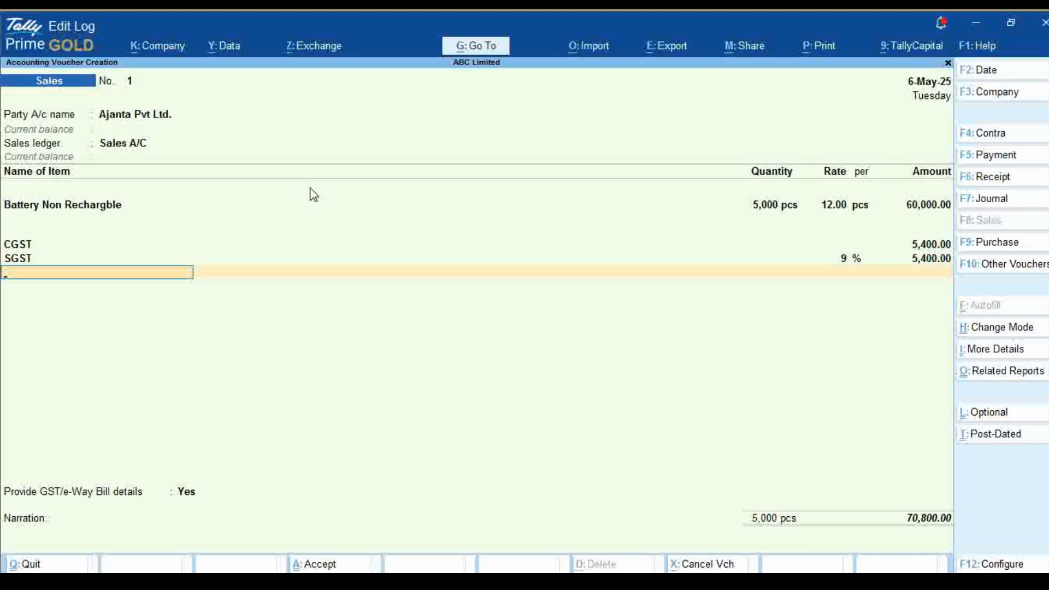
key("Return")
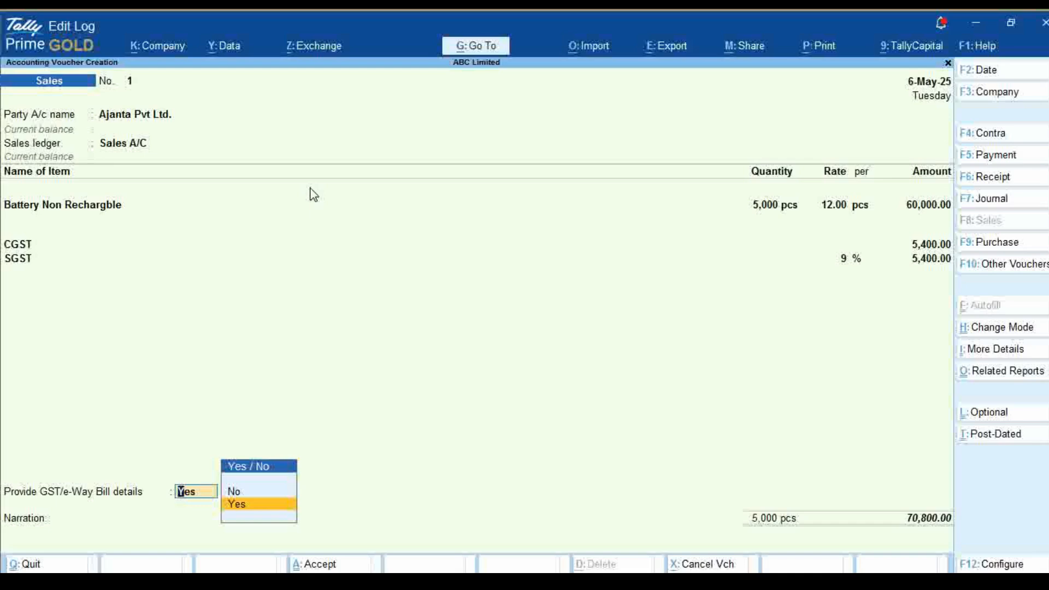
key("Up")
key("Return")
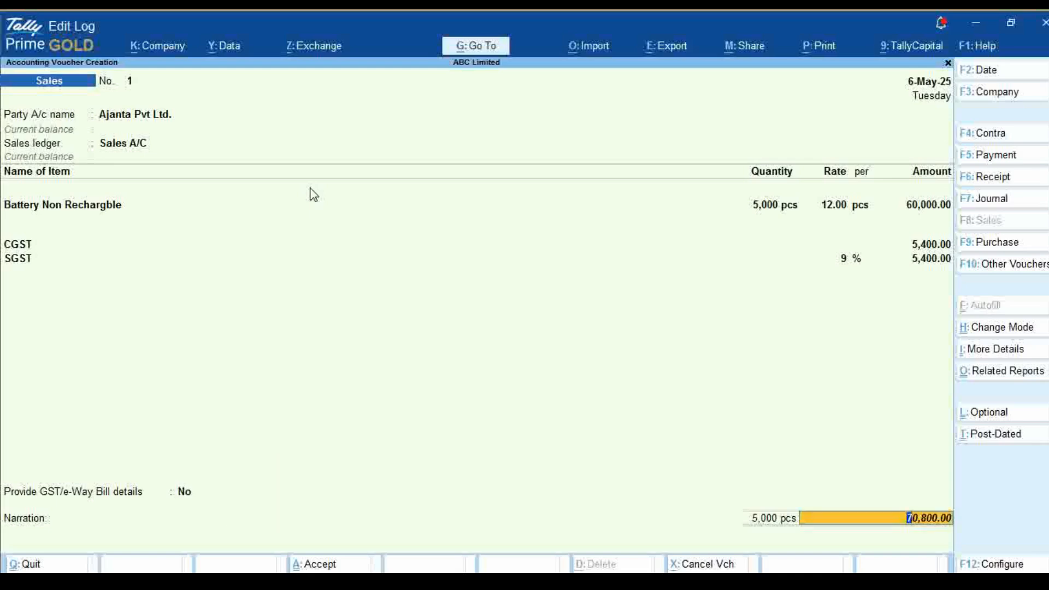
Accept the voucher total and the bill-wise details for Ajanta Pvt Ltd. as New Ref 1 for the full amount
key("Return")
key("Return")
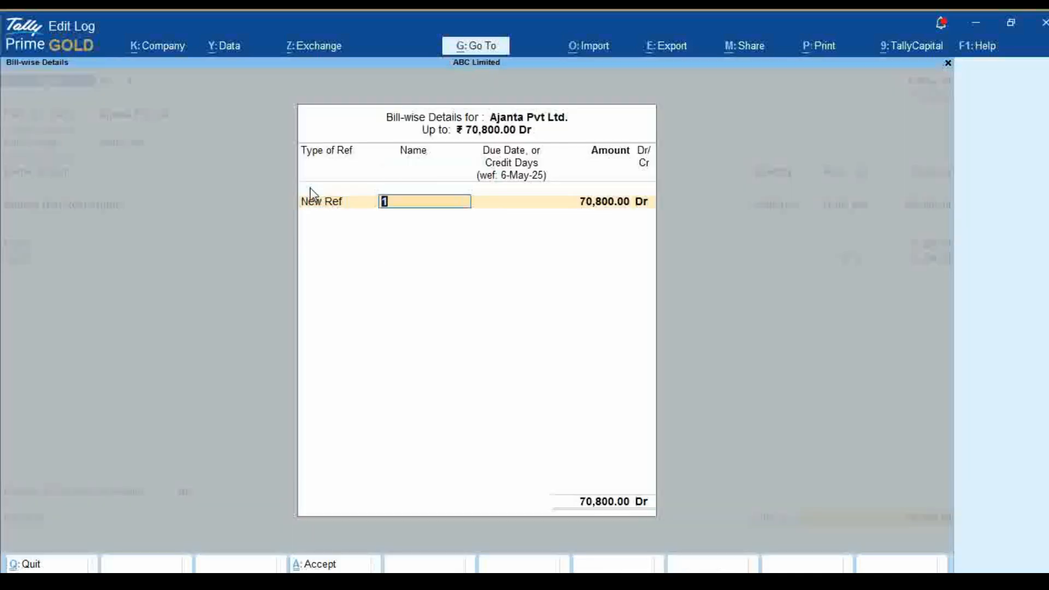
key("Return")
Save the sales voucher without a narration, decline sending its details for e-Way Bill generation, and leave voucher entry
key("Return")
key("Return")
key("Return")
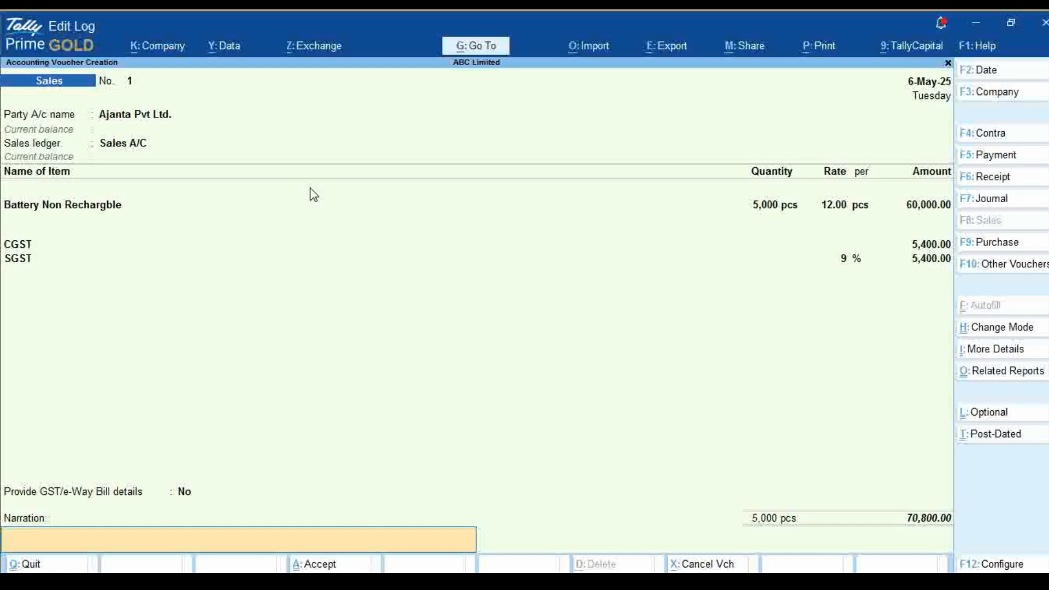
key("Return")
key("Return")
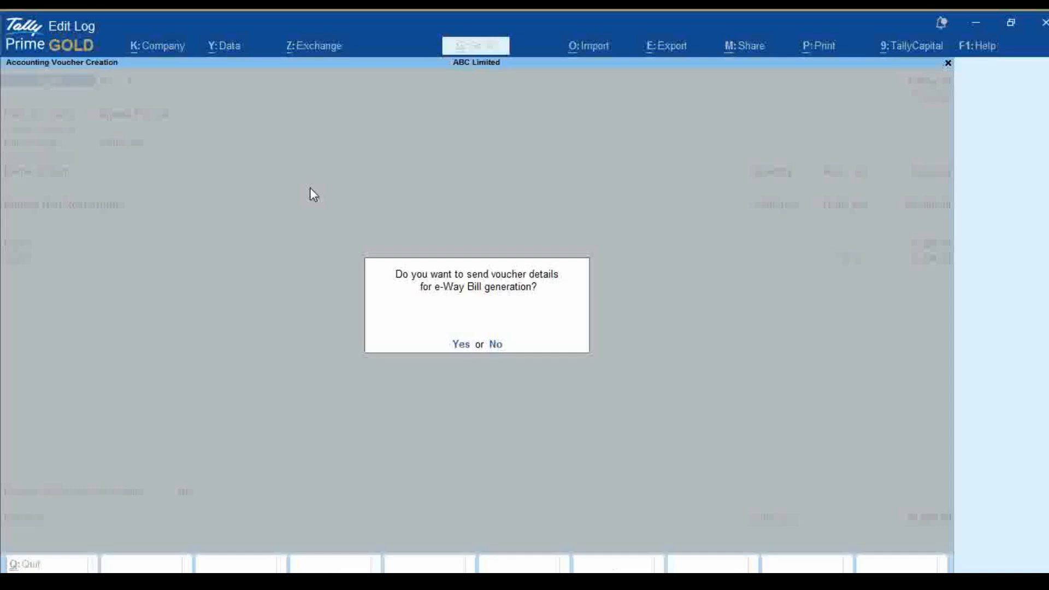
key("n")
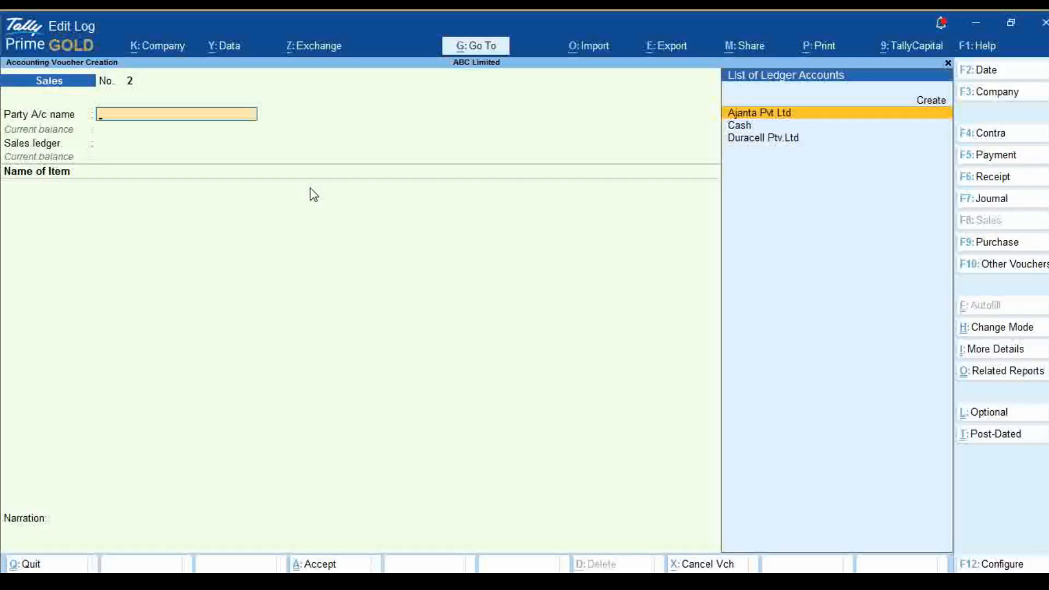
key("Escape")
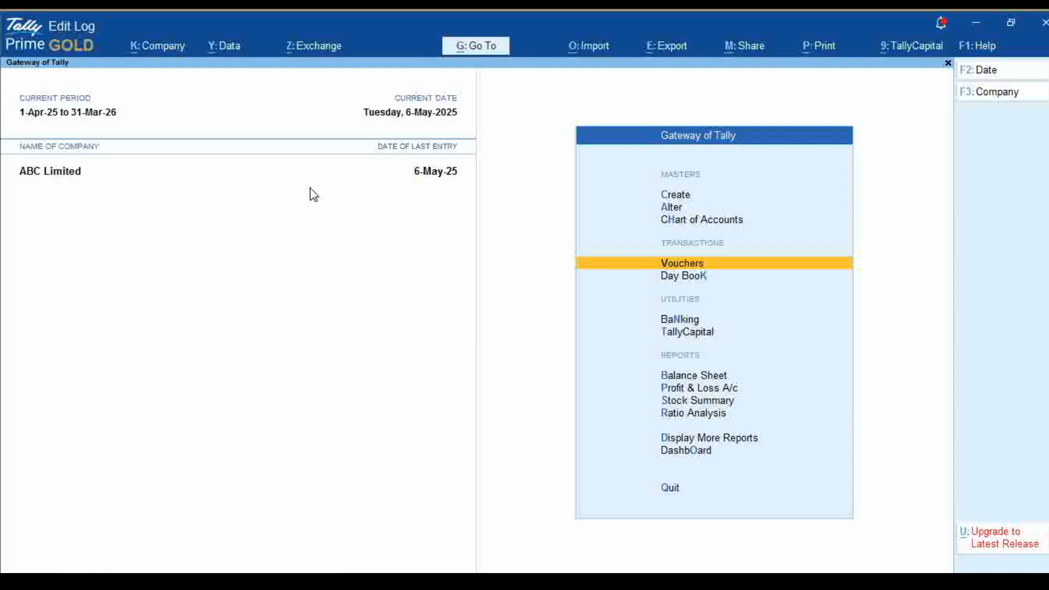
View the Profit & Loss A/c of ABC Limited and return to the Gateway of Tally
key("Up")
key("Up")
key("Up")
key("p")
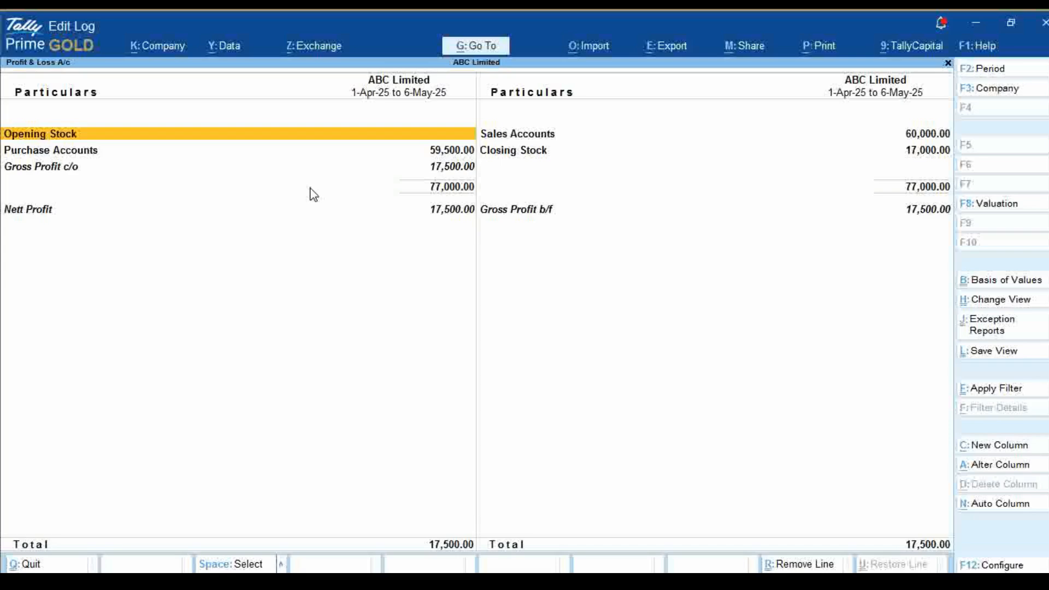
key("Escape")
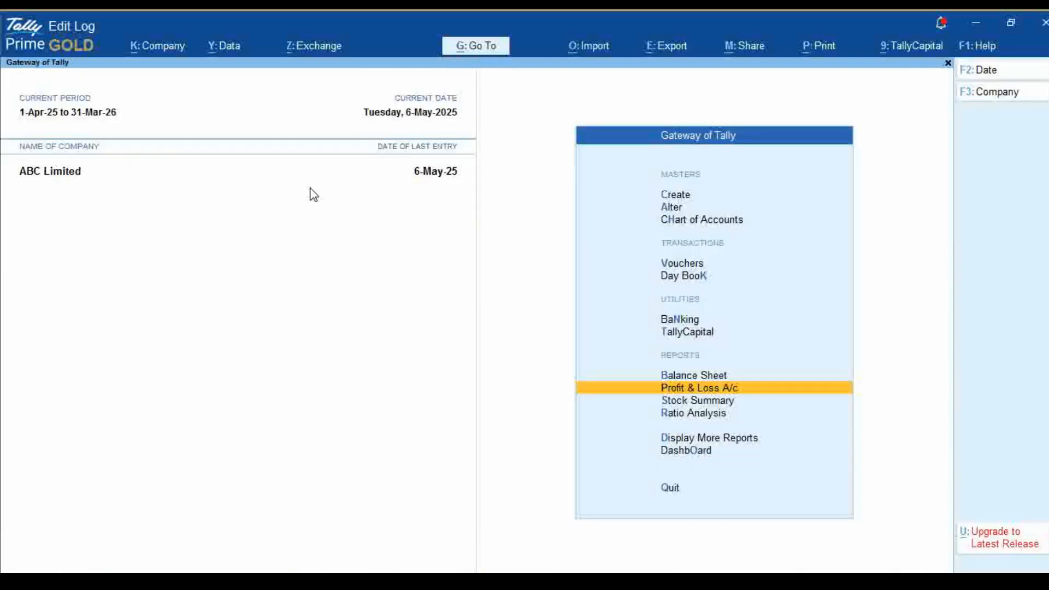
Examine Purchase Accounts in the Profit & Loss A/c down to the Duracell purchase voucher, and return to the report
key("Up")
key("Down")
key("Return")
key("Down")
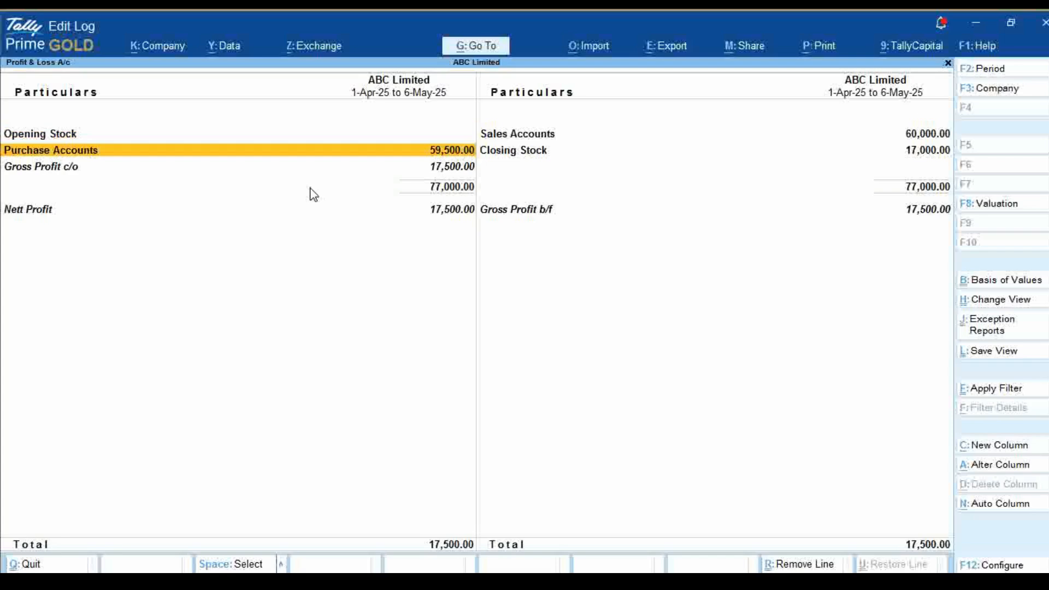
key("Return")
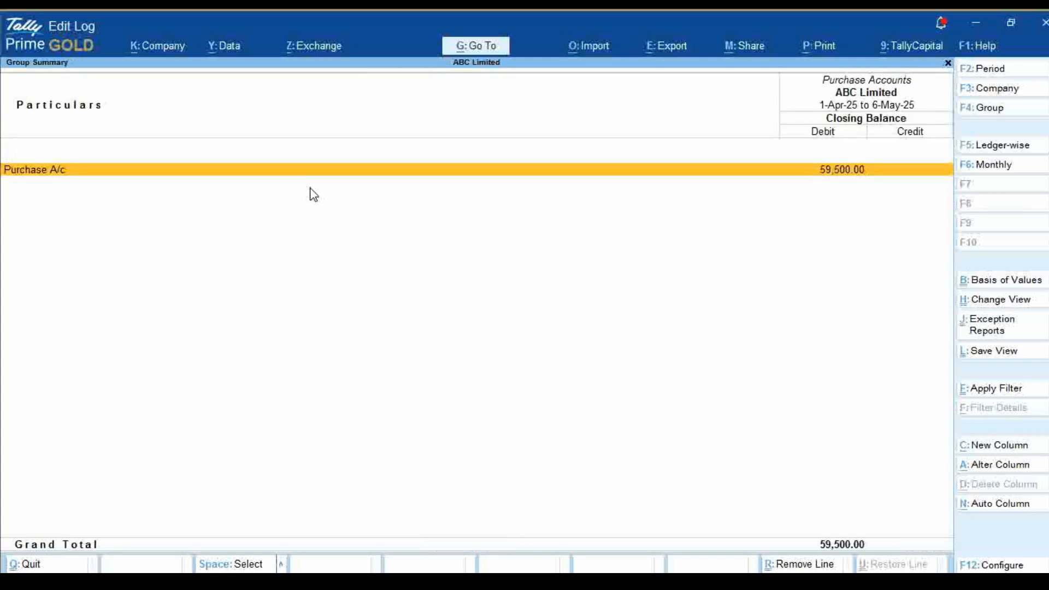
key("Return")
key("Return")
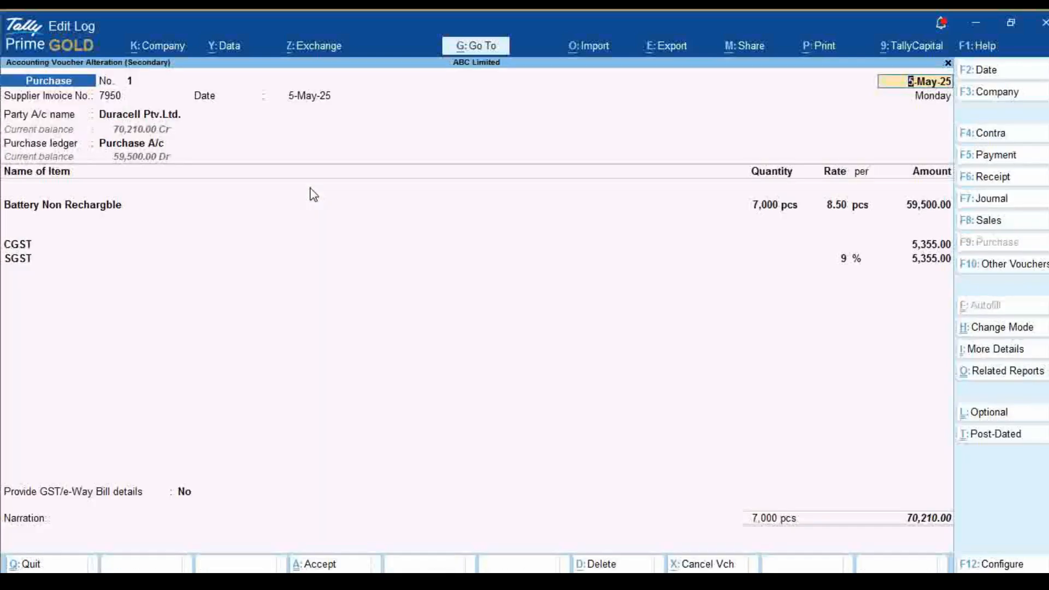
key("BackSpace")
key("Escape")
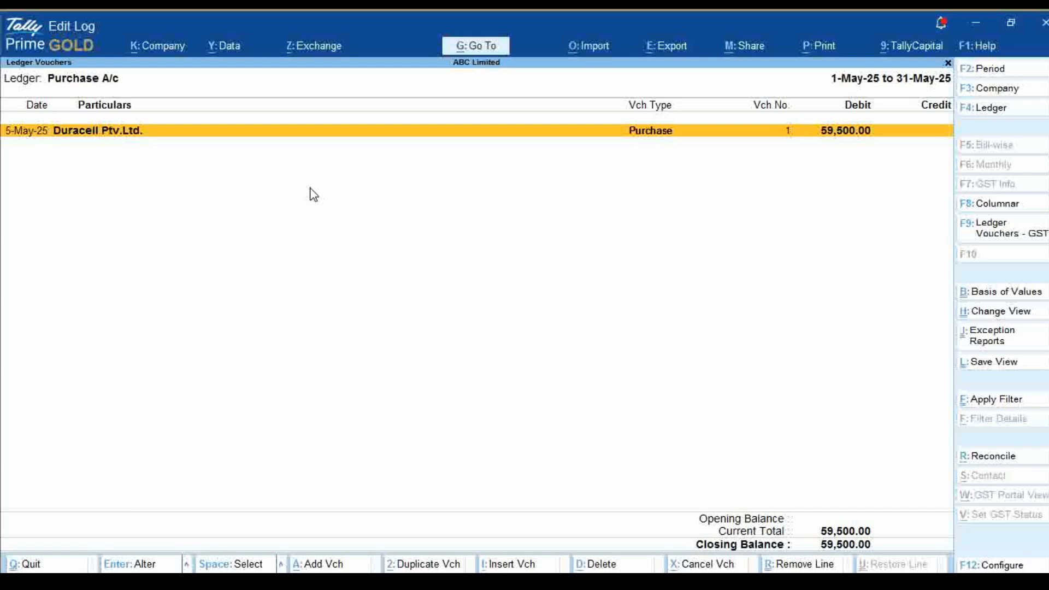
key("Escape")
key("Escape")
key("Escape")
Examine Sales Accounts in the Profit & Loss A/c down to the Ajanta sales entry, and return to the Gateway of Tally
key("Right")
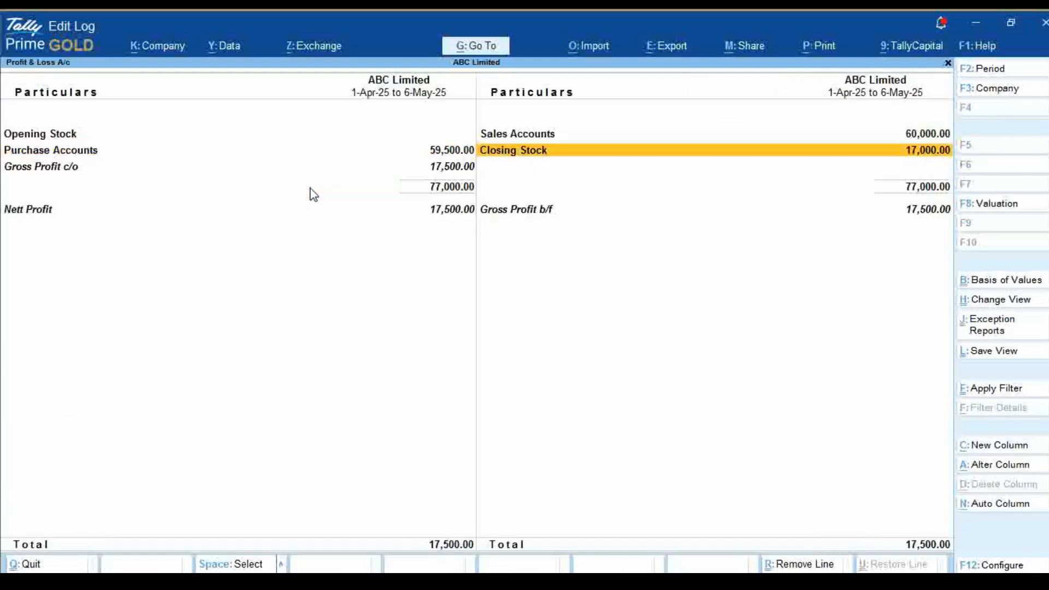
key("Up")
key("Return")
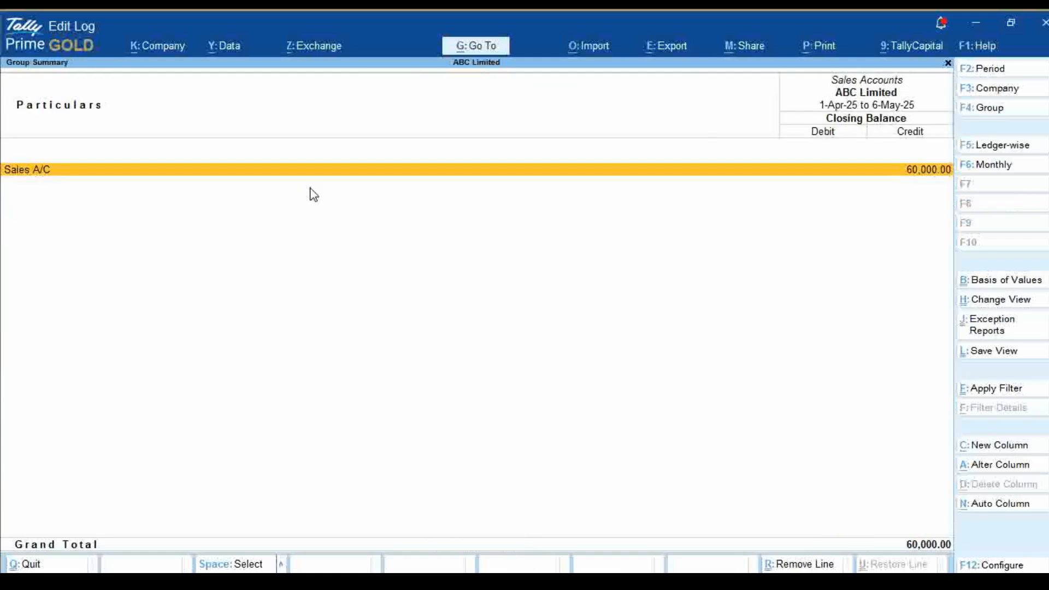
key("Return")
key("Return")
key("Return")
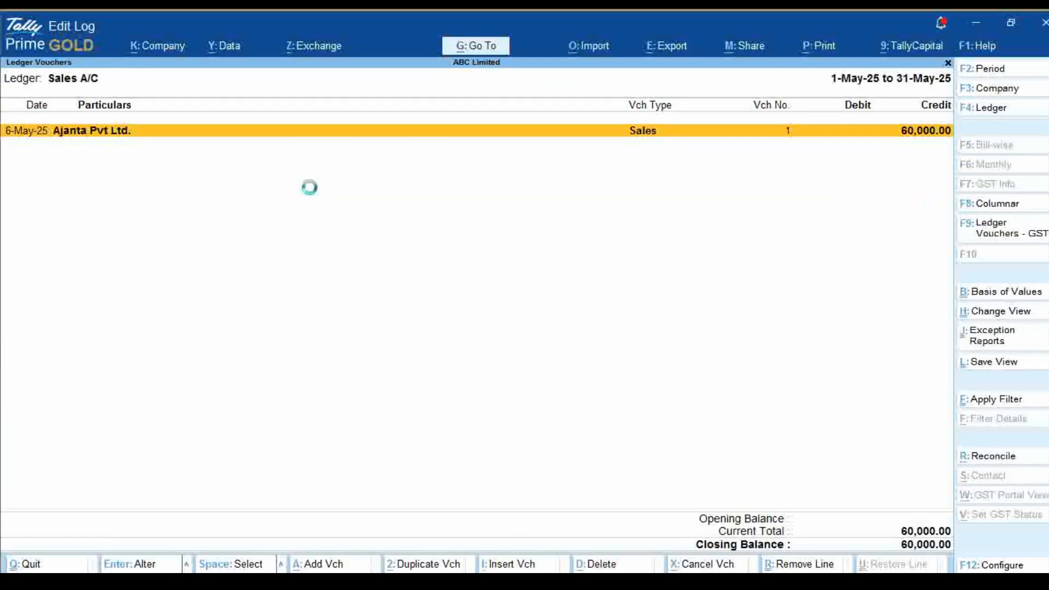
key("Escape")
key("y")
key("Escape")
key("Escape")
key("Escape")
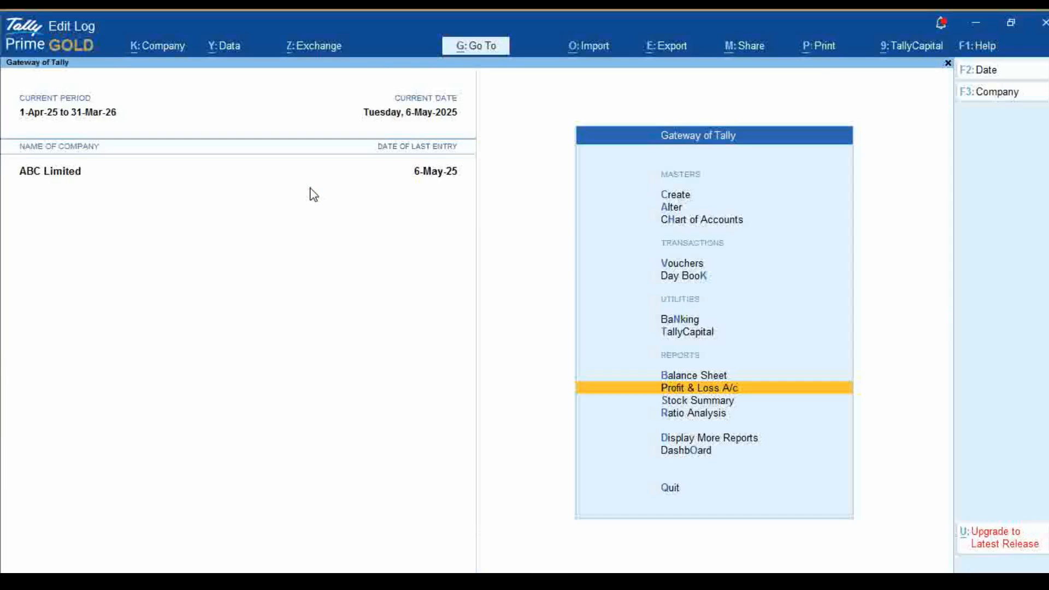
Examine Closing Stock in the Profit & Loss A/c down to the May vouchers of Battery Non Rechargble, and leave the report
key("Return")
right_click(16, 568)
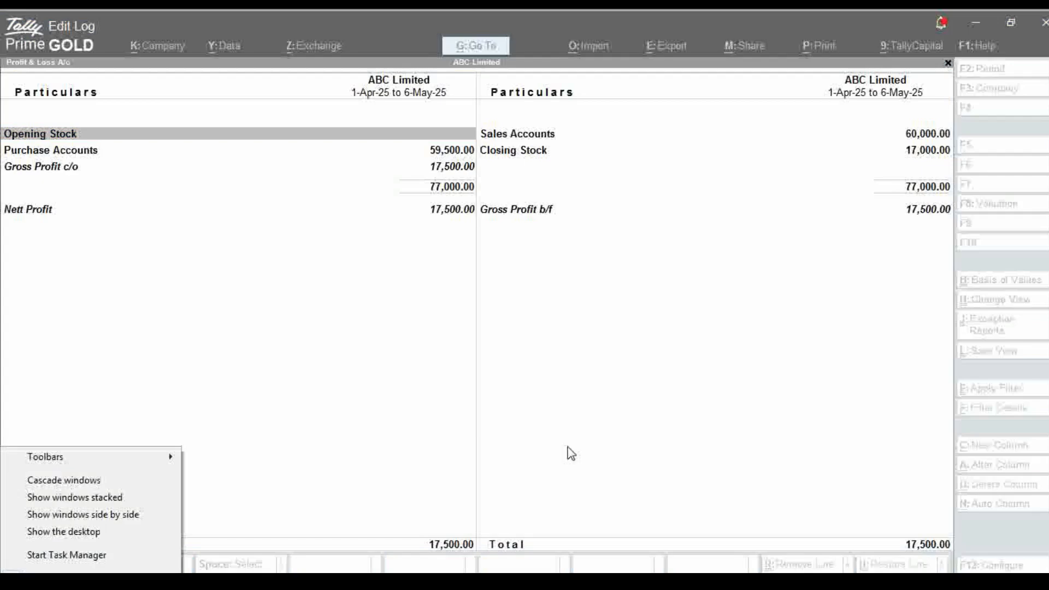
left_click(906, 232)
key("Down")
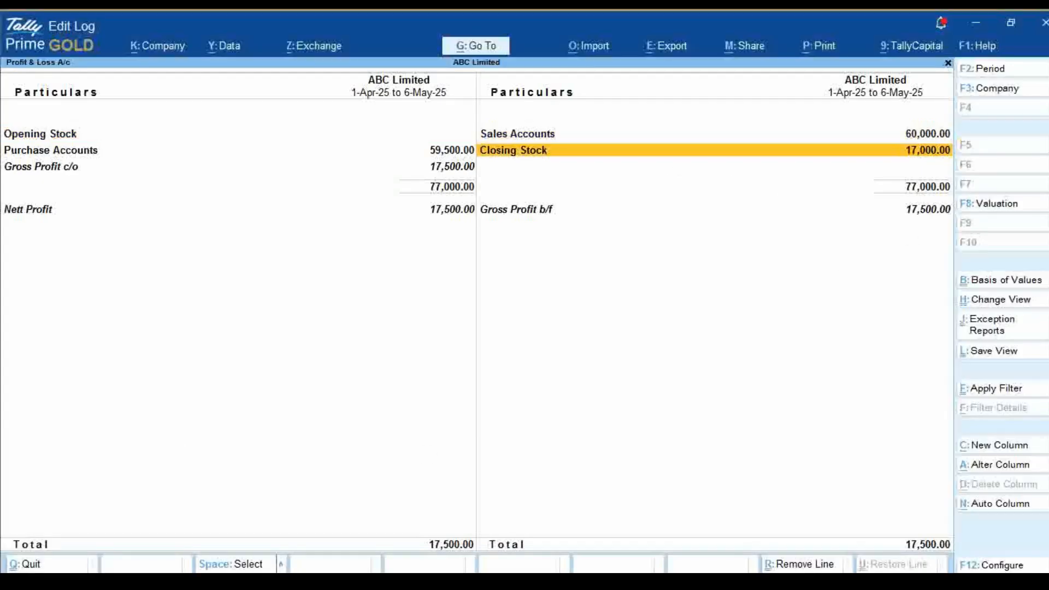
key("Return")
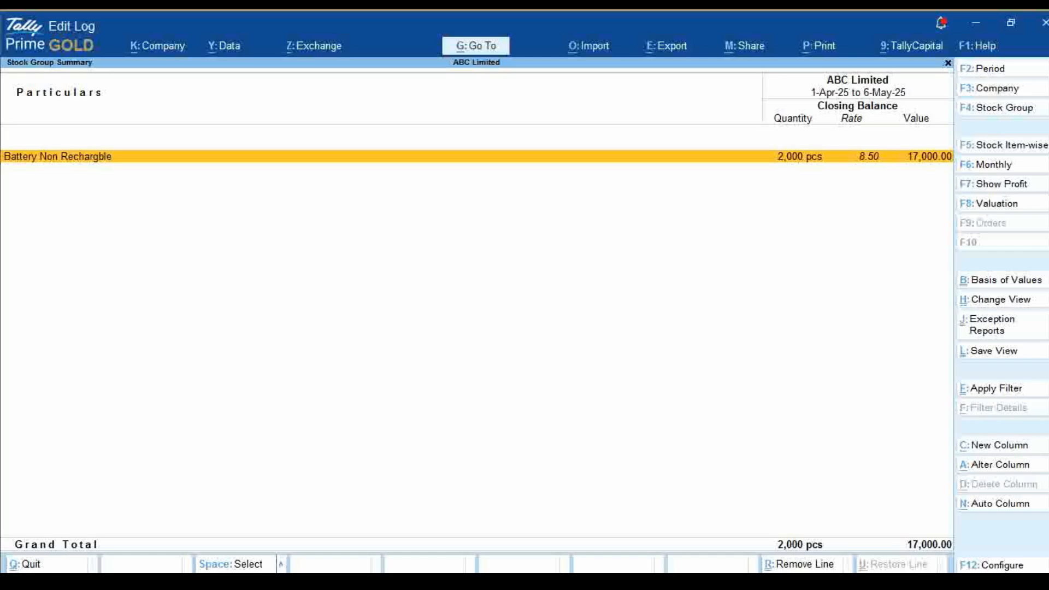
key("Return")
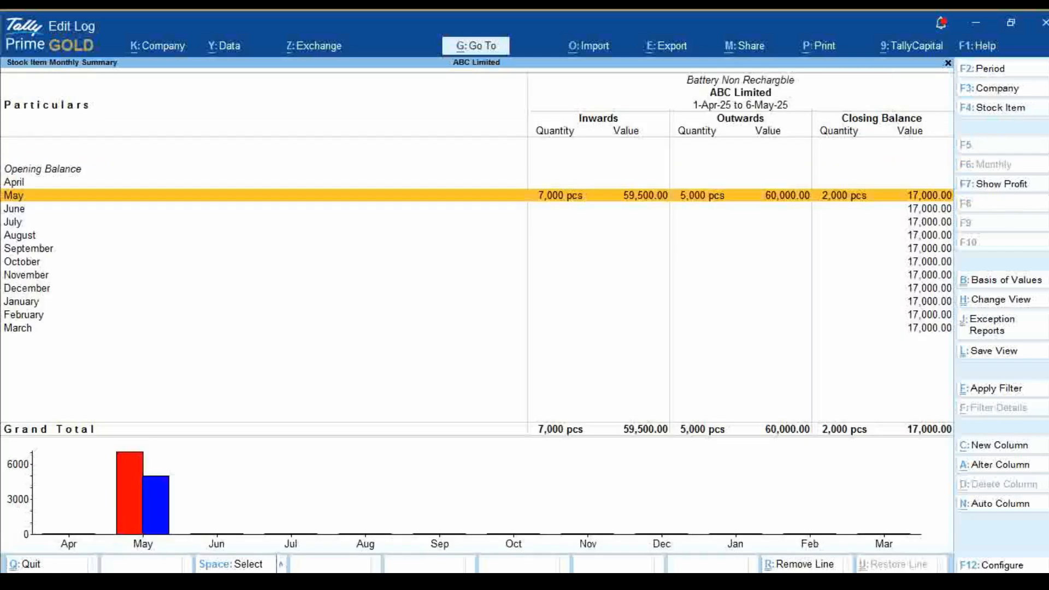
key("Return")
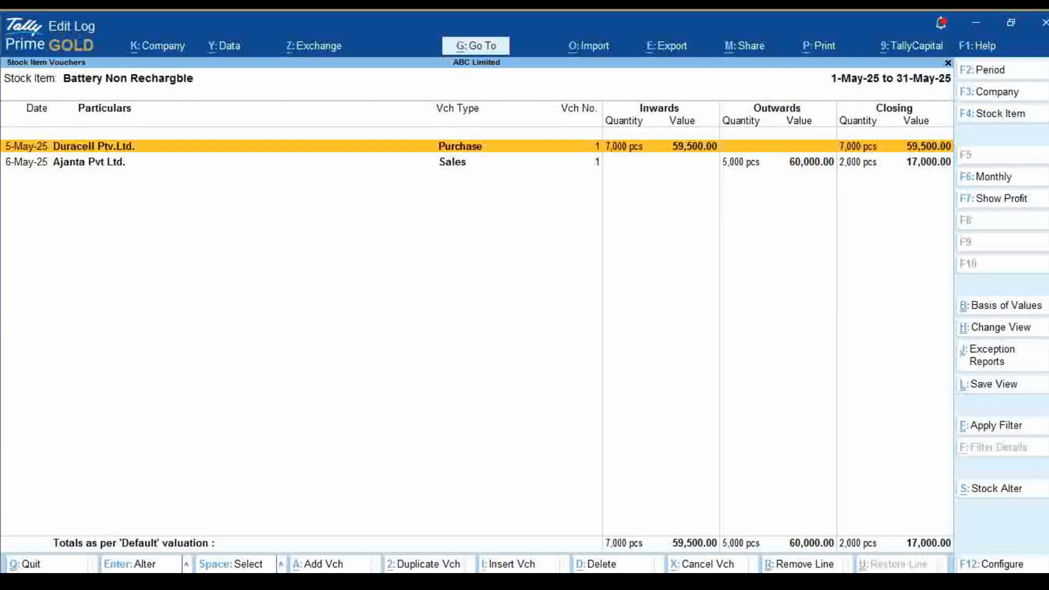
key("Down")
key("Up")
key("Escape")
key("Escape")
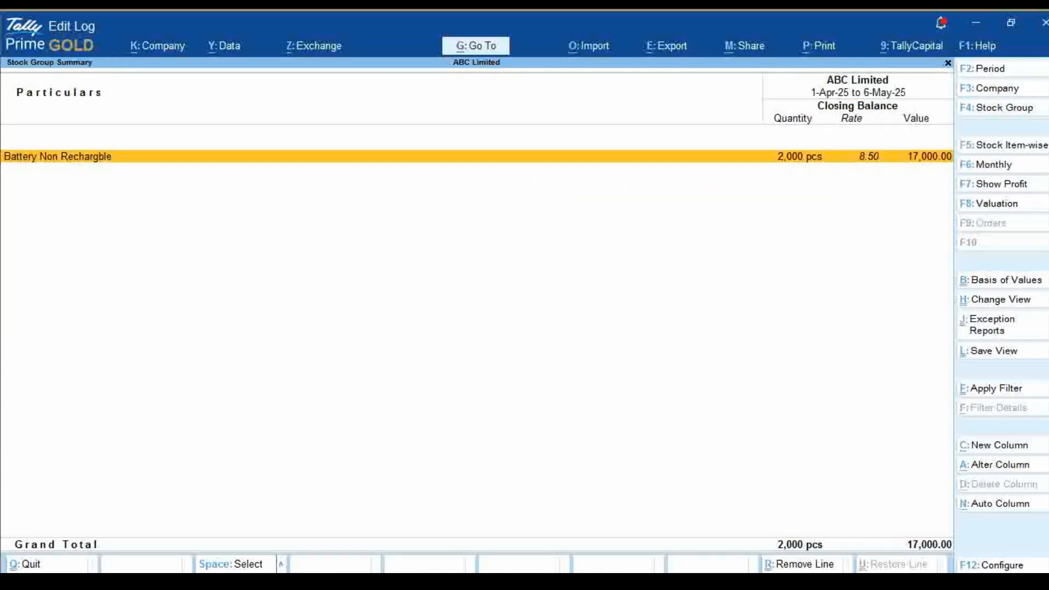
key("Escape")
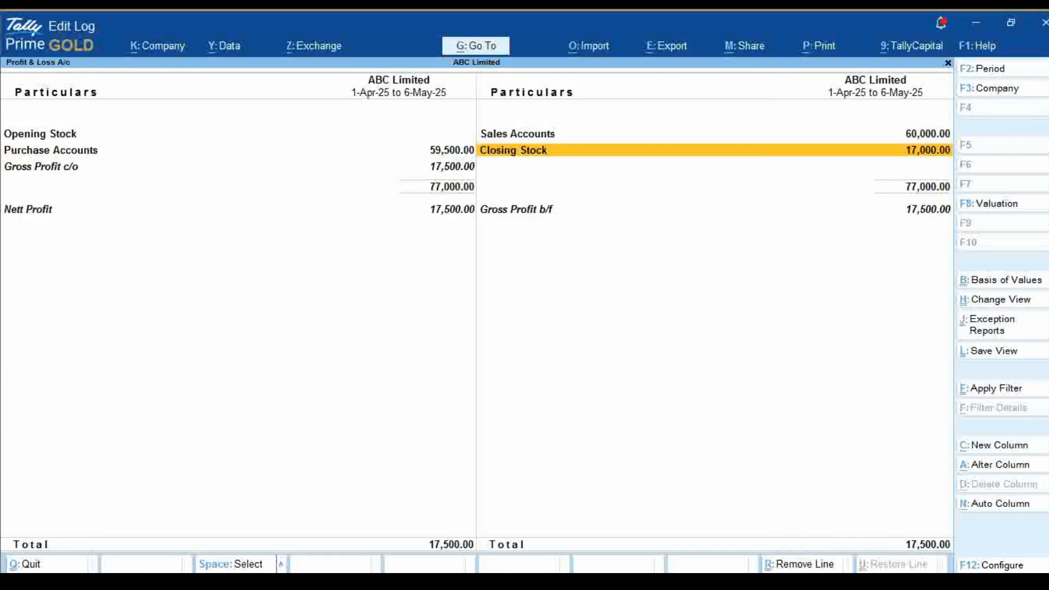
key("Up")
key("Escape")
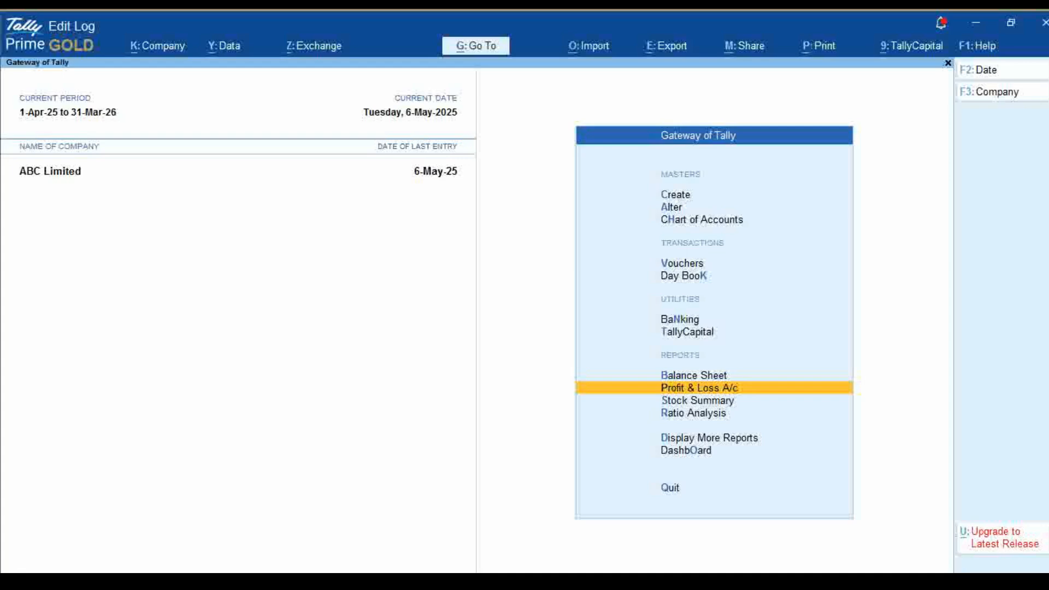
key("Escape")
key("n")
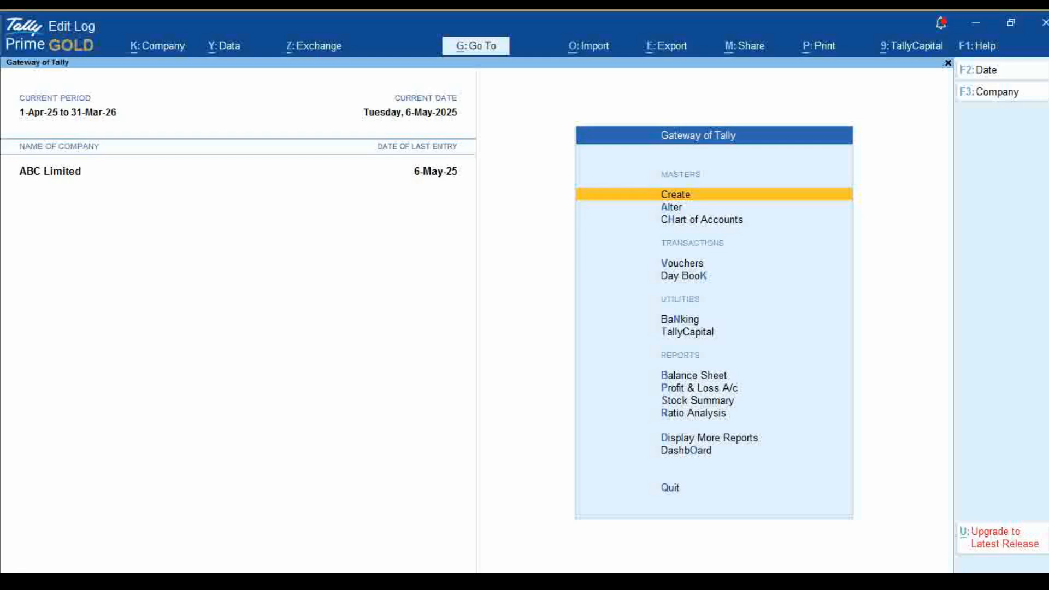
key("Escape")
key("Escape")
key("Escape")
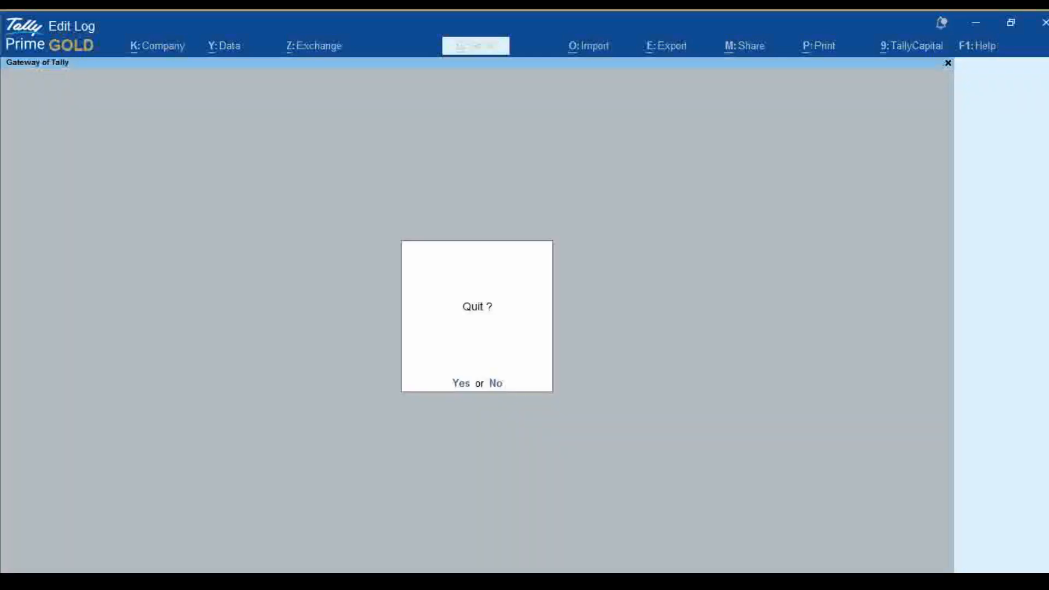